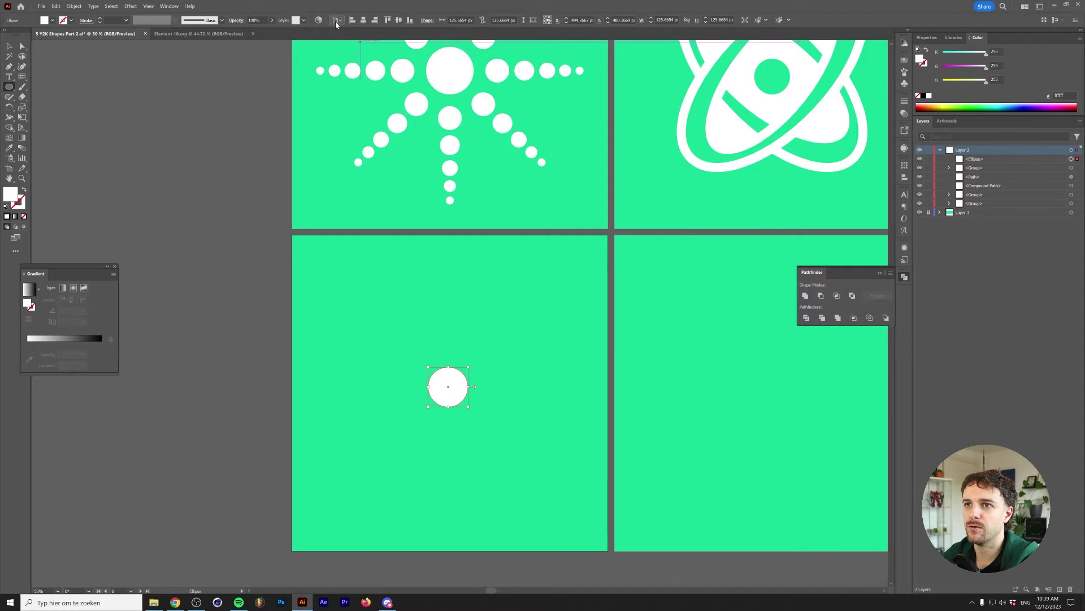
- Centre the white circle on its artboard and drag a copy higher up
left_click(336, 23)
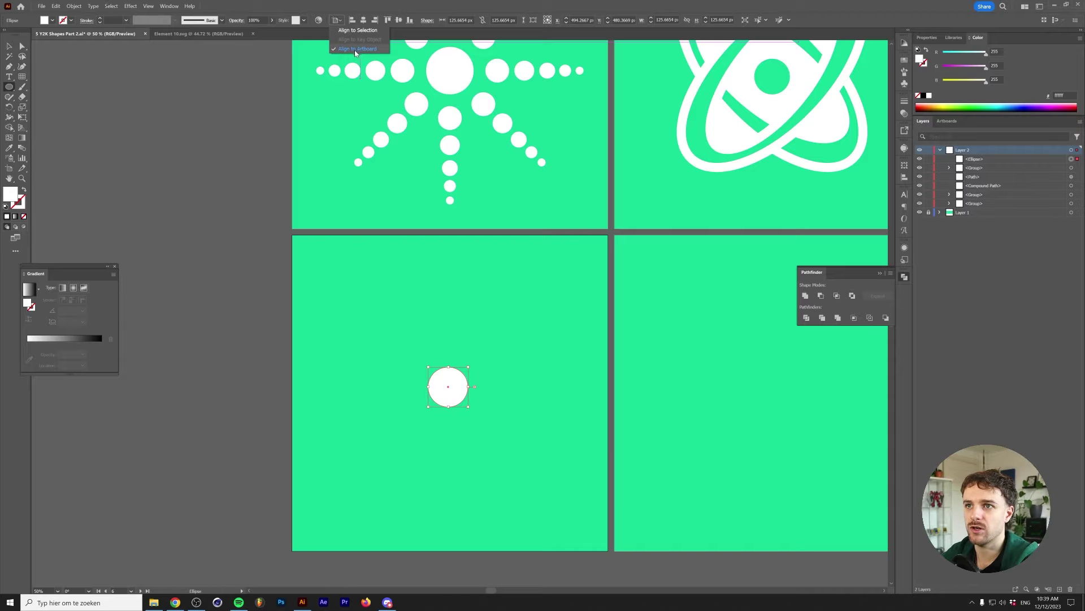
left_click(365, 20)
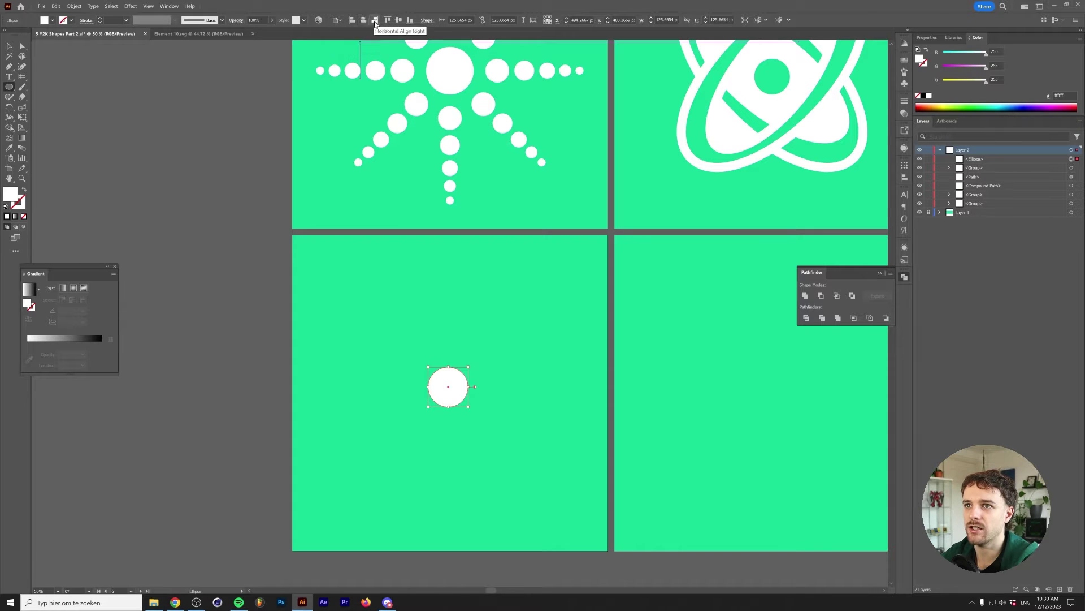
left_click(399, 20)
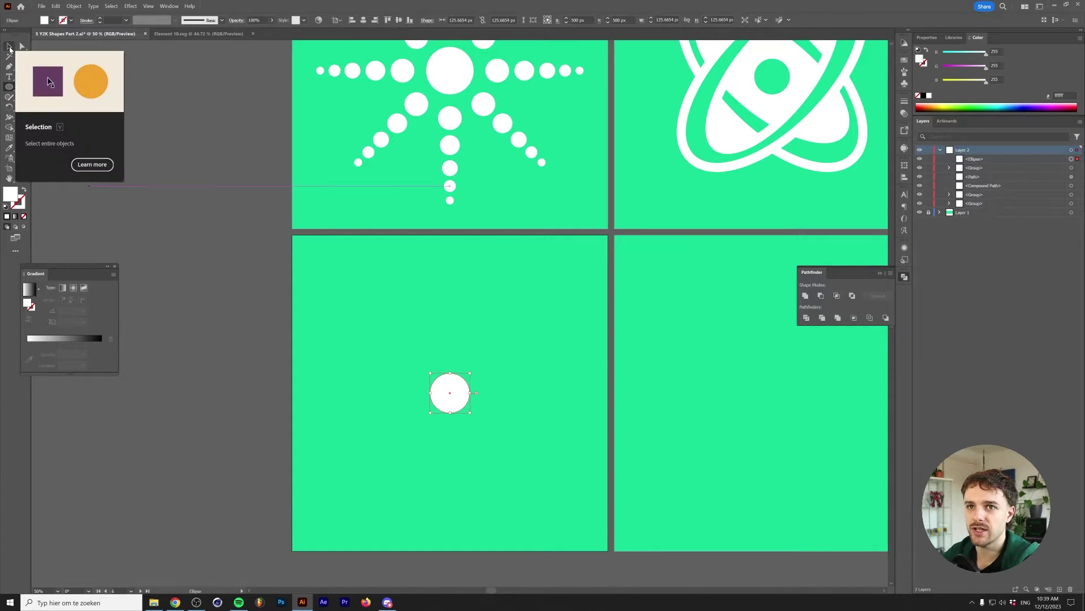
left_click(10, 47)
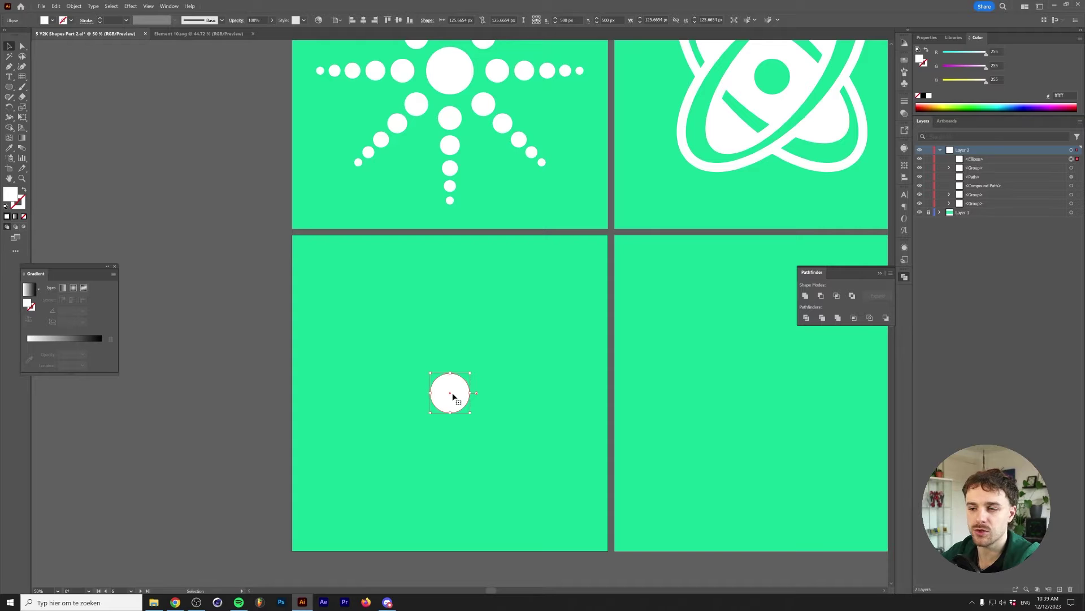
left_click_drag(453, 397, 451, 290)
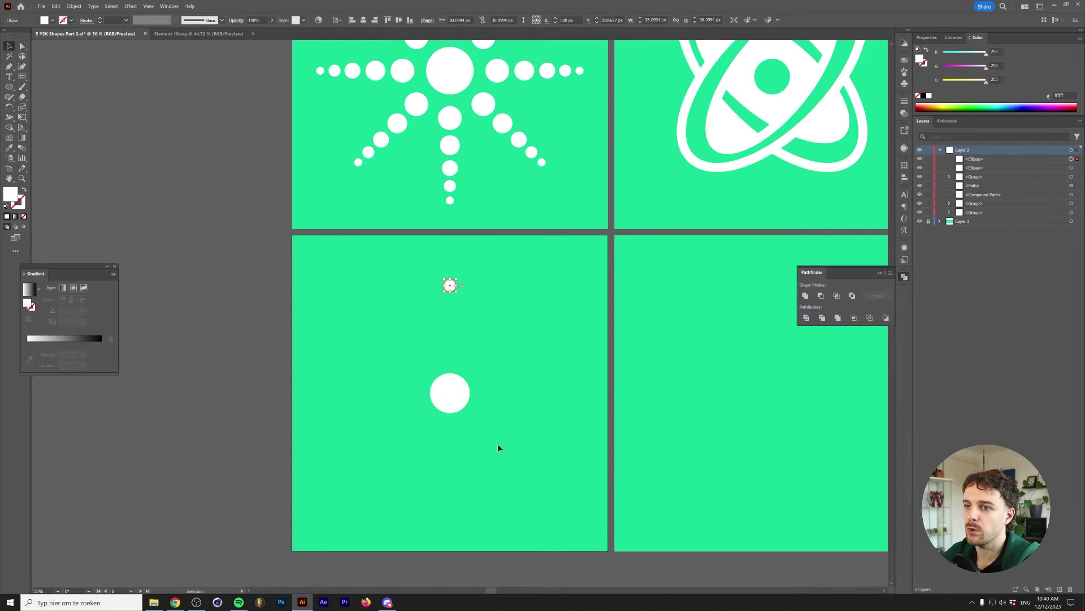
- Select both circles and make a blend between them
left_click(453, 396, "shift")
left_click(74, 6)
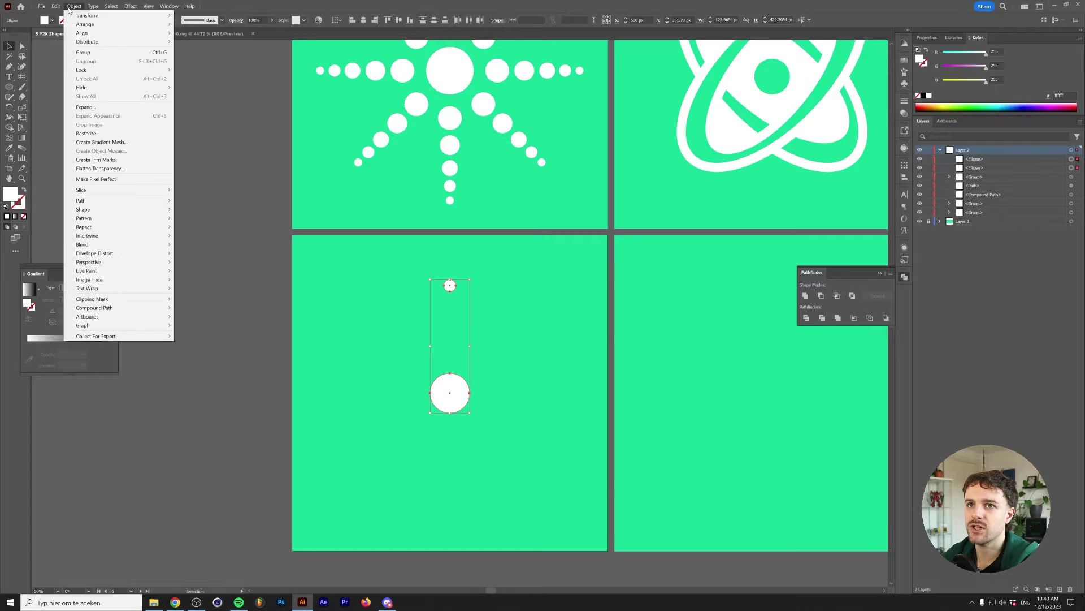
mouse_move(158, 244)
left_click(195, 245)
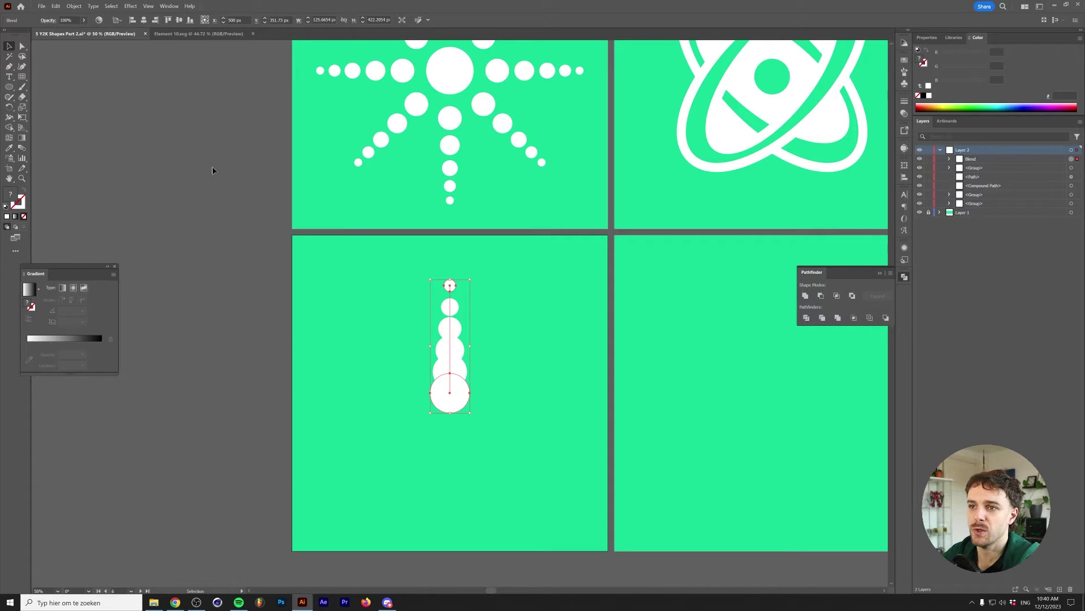
- Set the blend spacing to Specified Steps with 3 steps
left_click(74, 7)
mouse_move(136, 247)
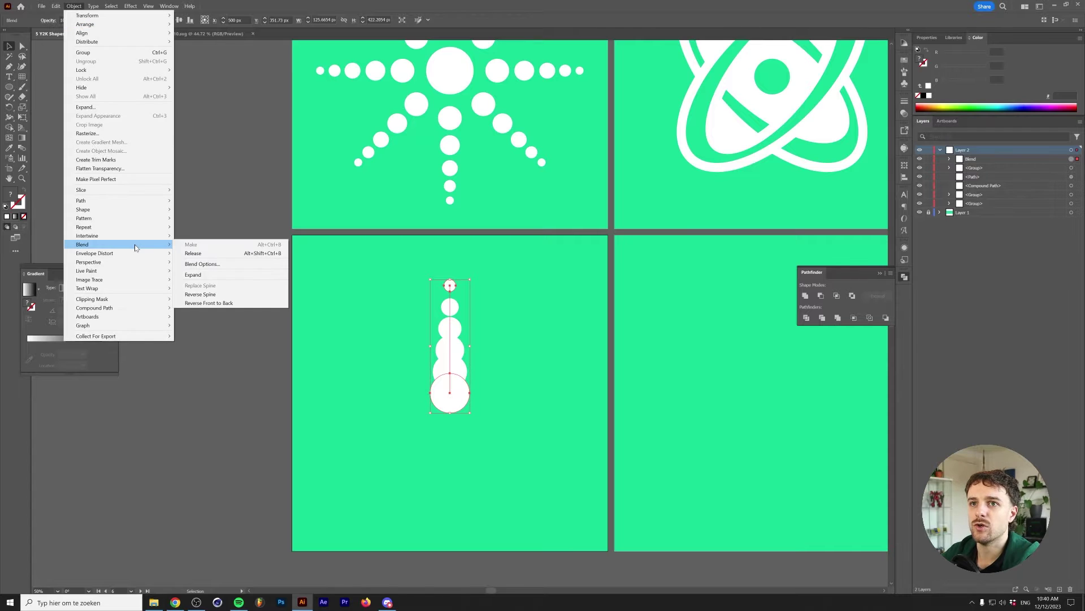
left_click(231, 265)
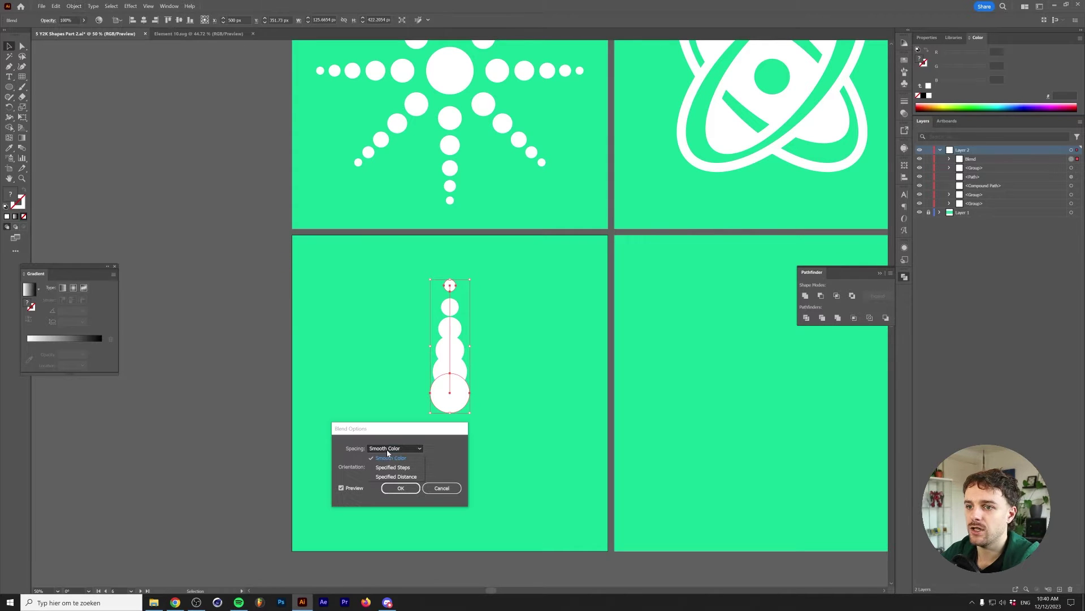
left_click(395, 449)
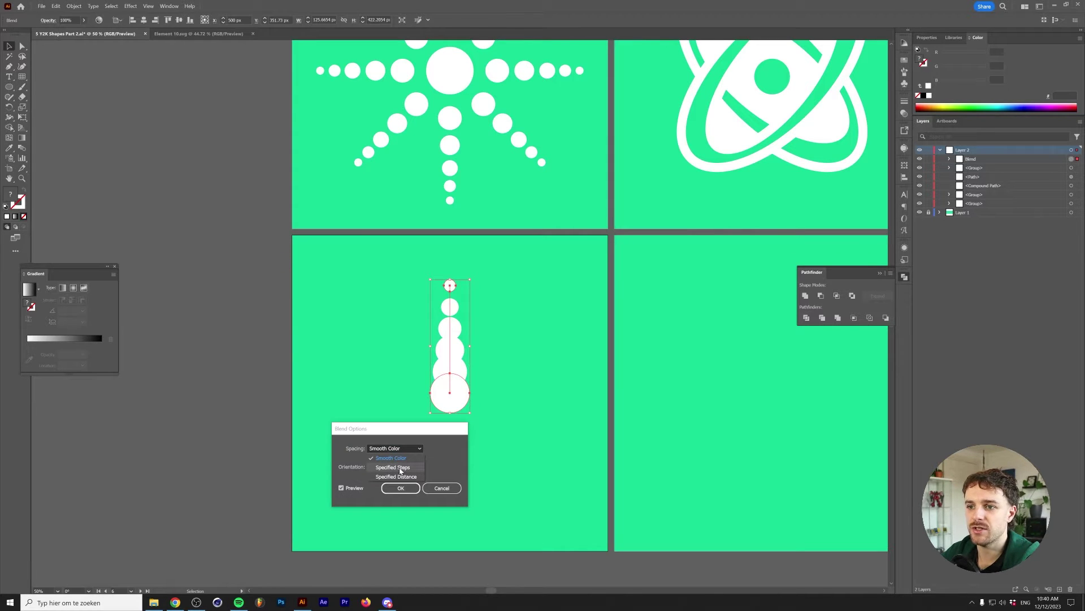
left_click(400, 468)
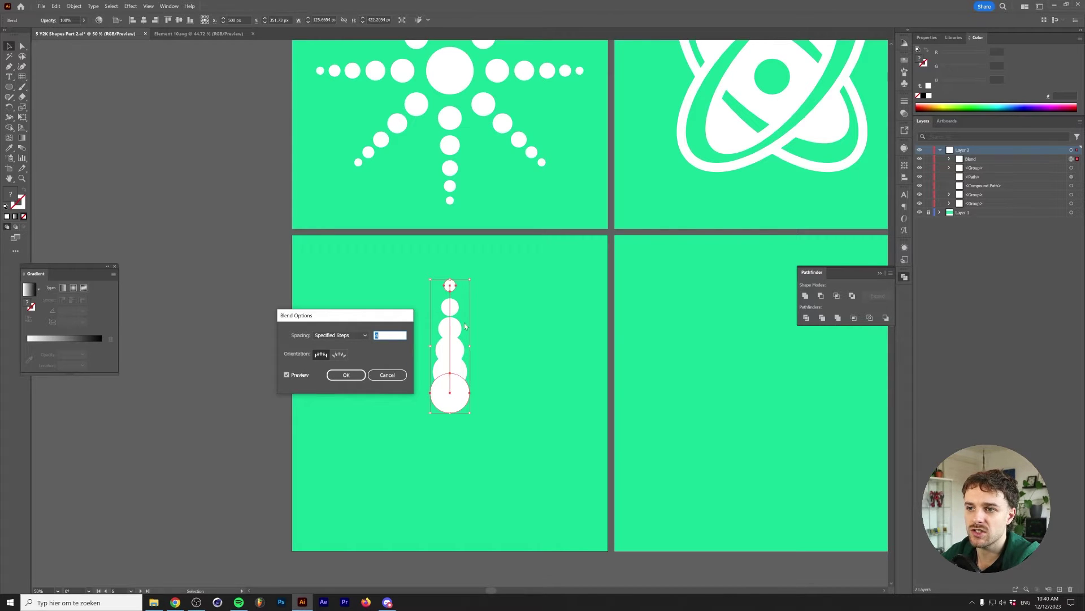
type("3")
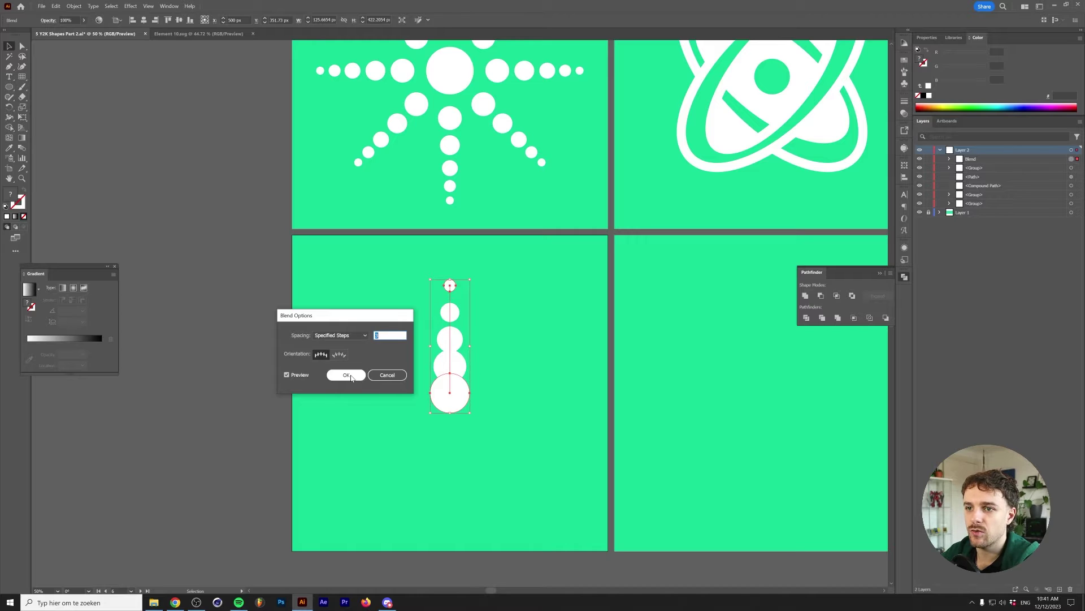
left_click(351, 376)
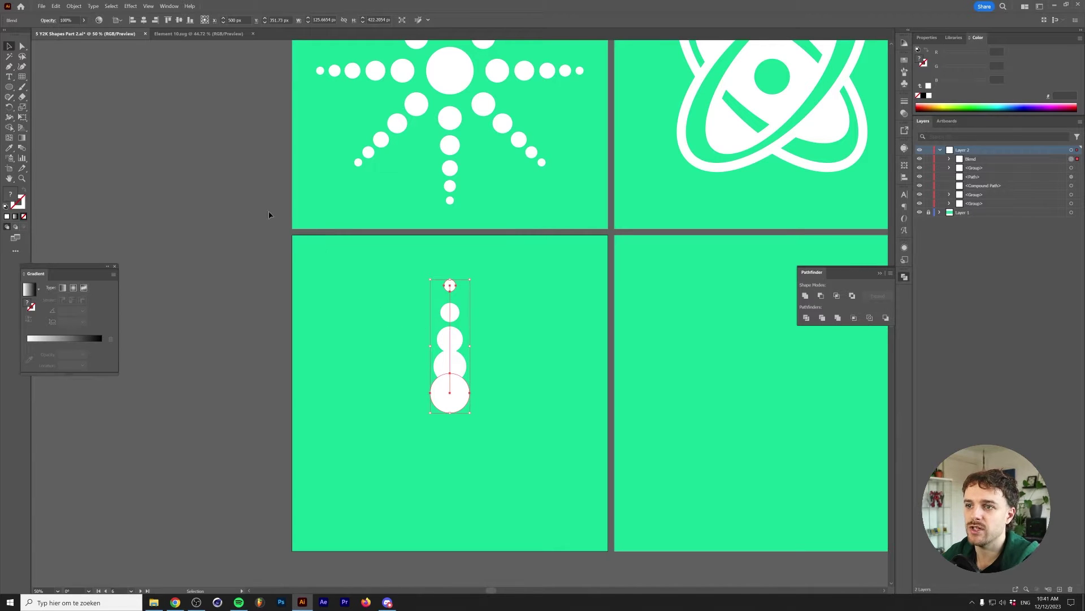
- Release the blend into five separate circles
left_click(71, 7)
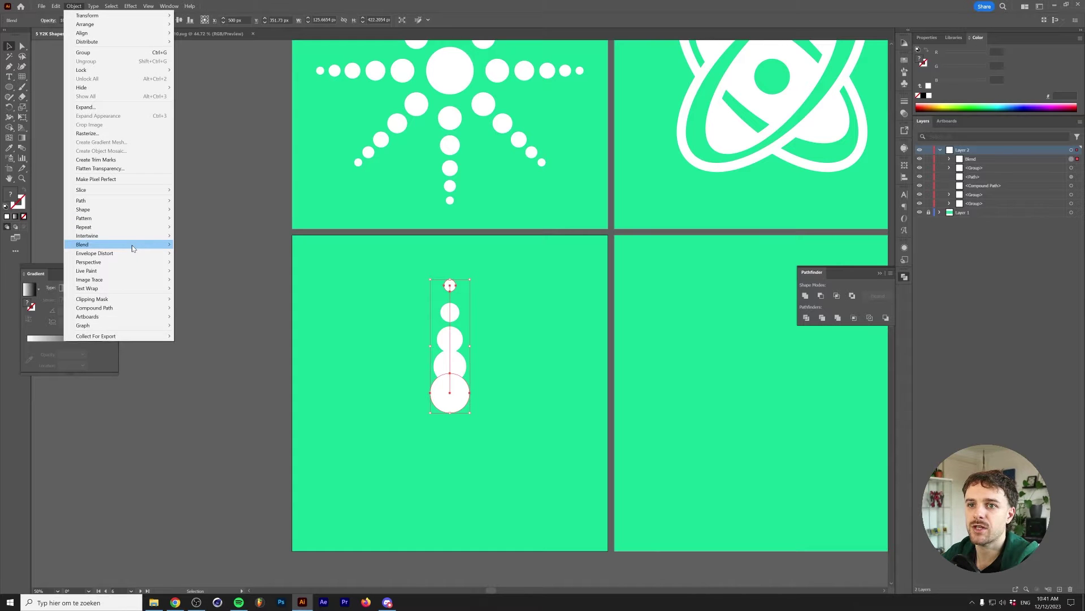
mouse_move(134, 245)
left_click(204, 255)
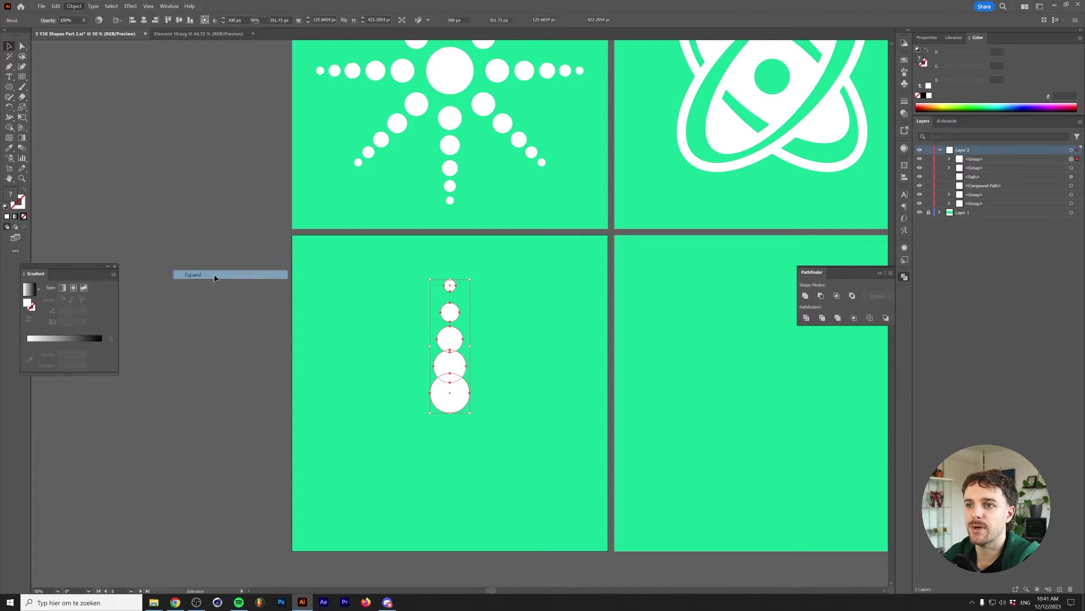
- In the isolated group, move the second and third circles up to spread the column
double_click(451, 316)
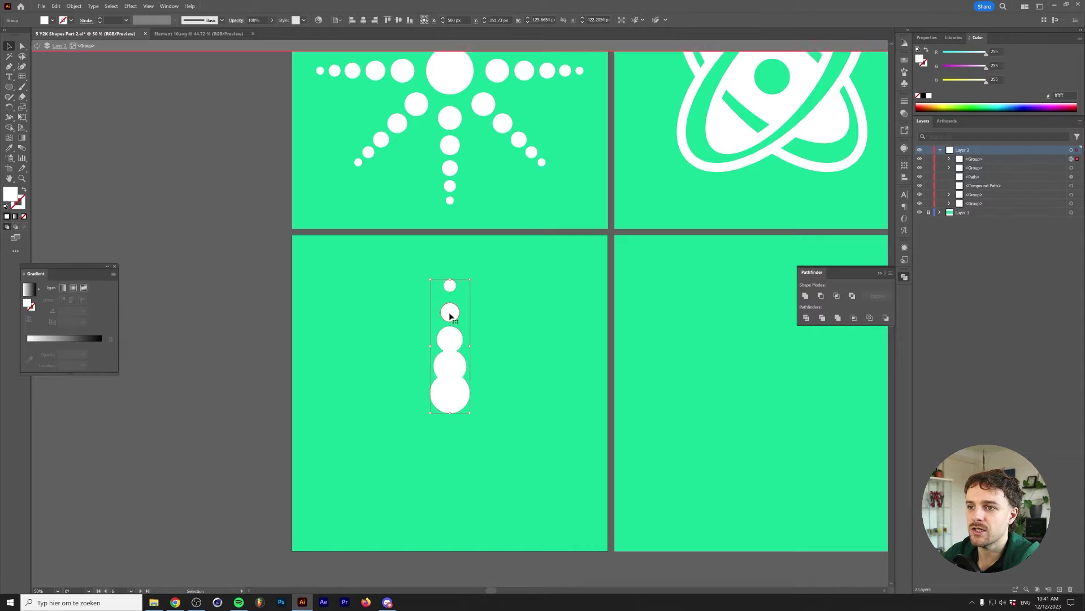
scroll(435, 370, "up", 1)
scroll(435, 370, "up", 1)
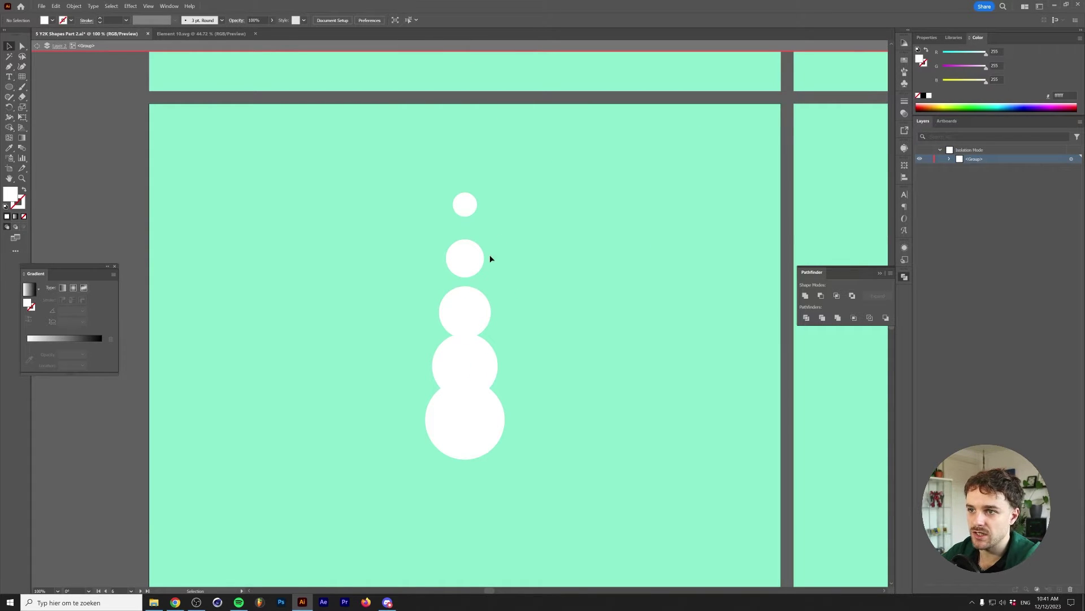
left_click_drag(477, 259, 477, 245)
left_click_drag(468, 311, 468, 295)
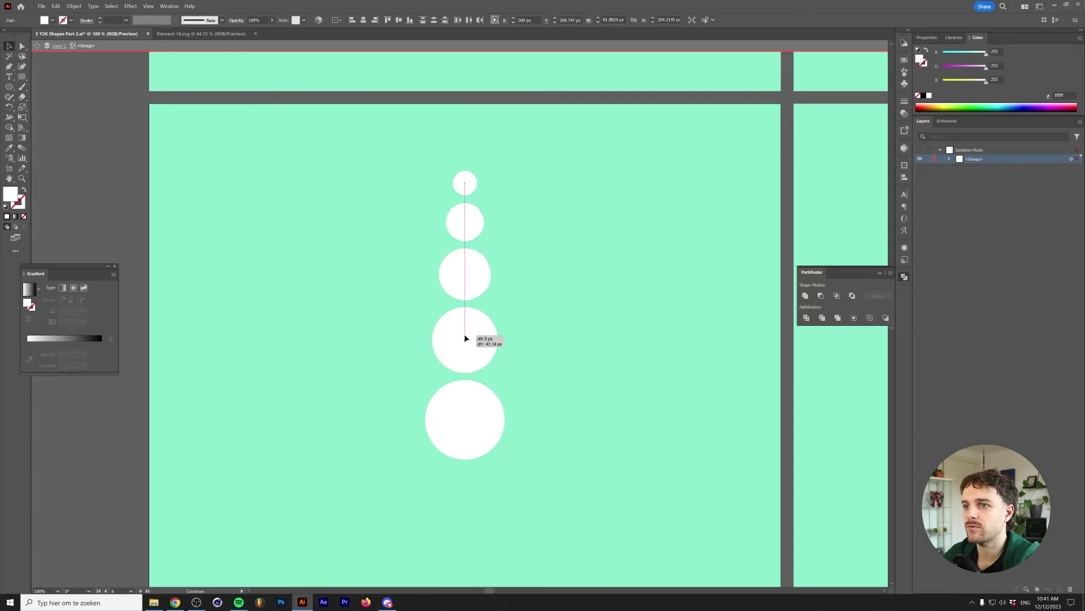
left_click(468, 334)
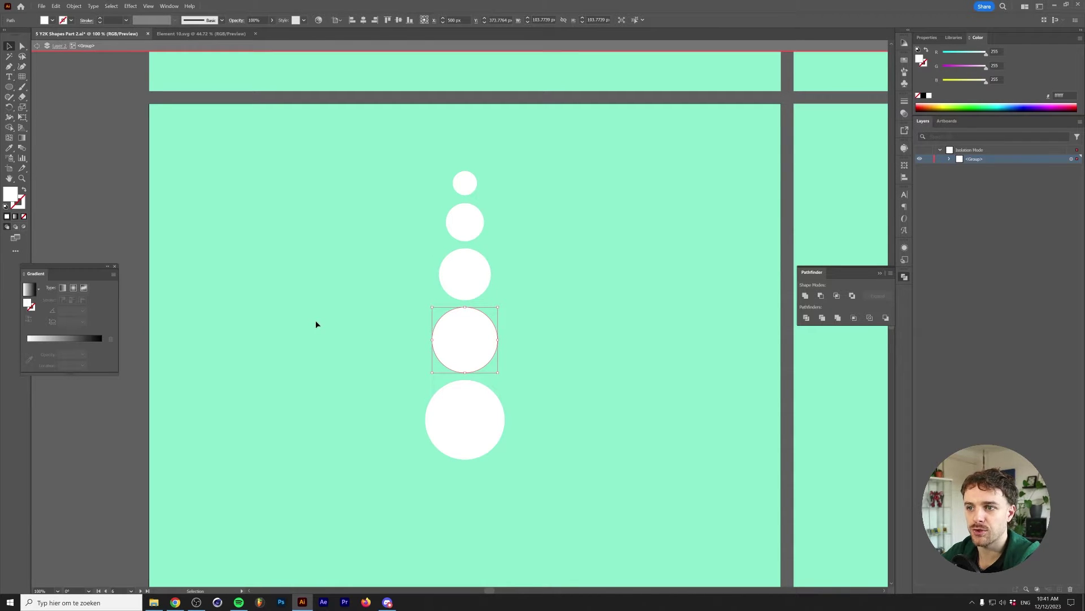
left_click(341, 311)
scroll(301, 285, "down", 1)
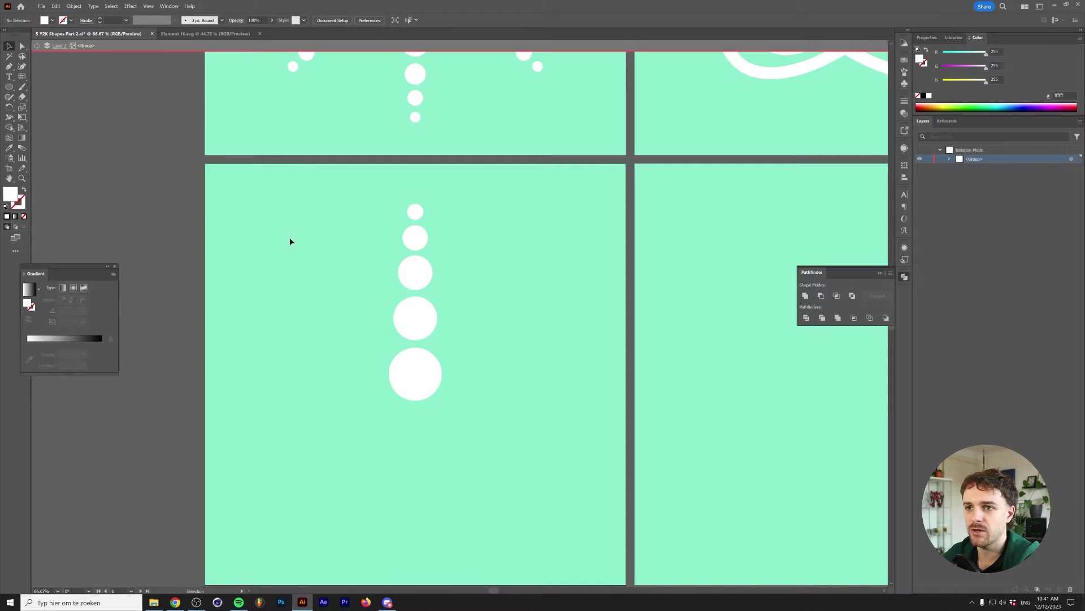
double_click(489, 426)
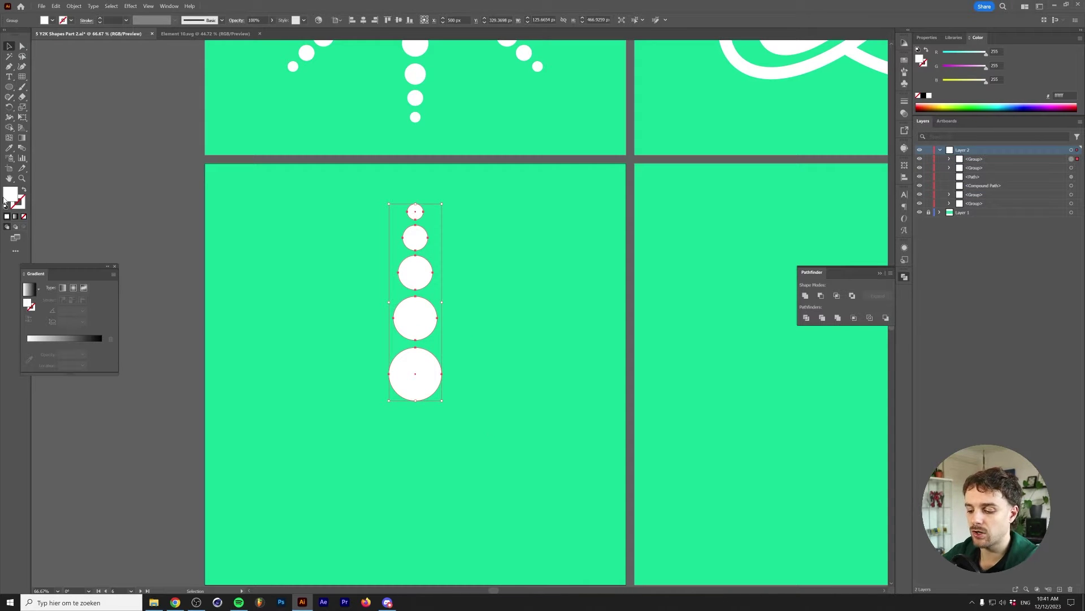
left_click(9, 108)
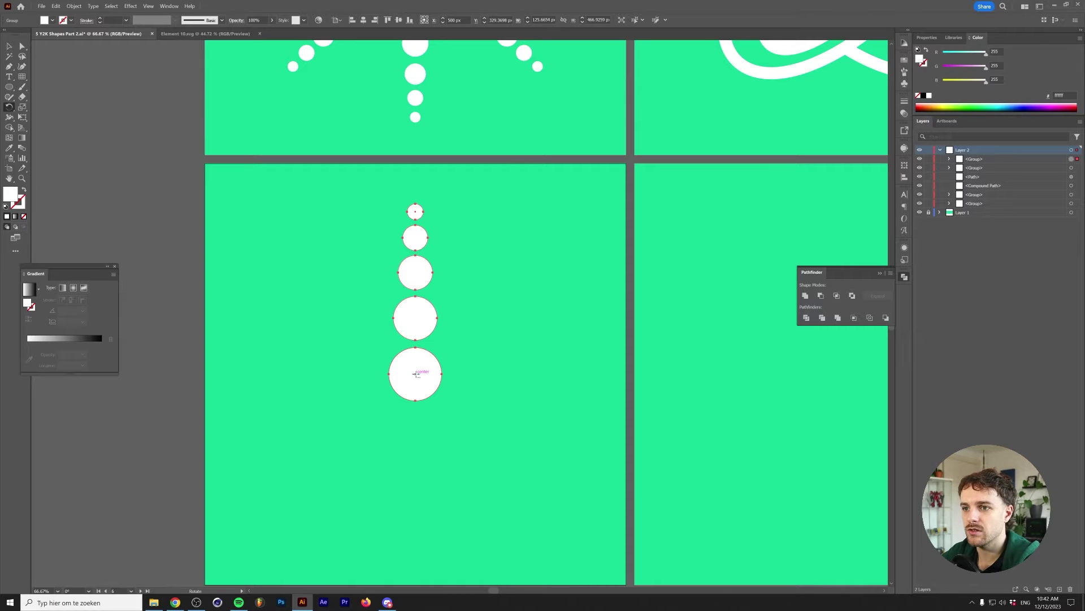
left_click(416, 374, "alt")
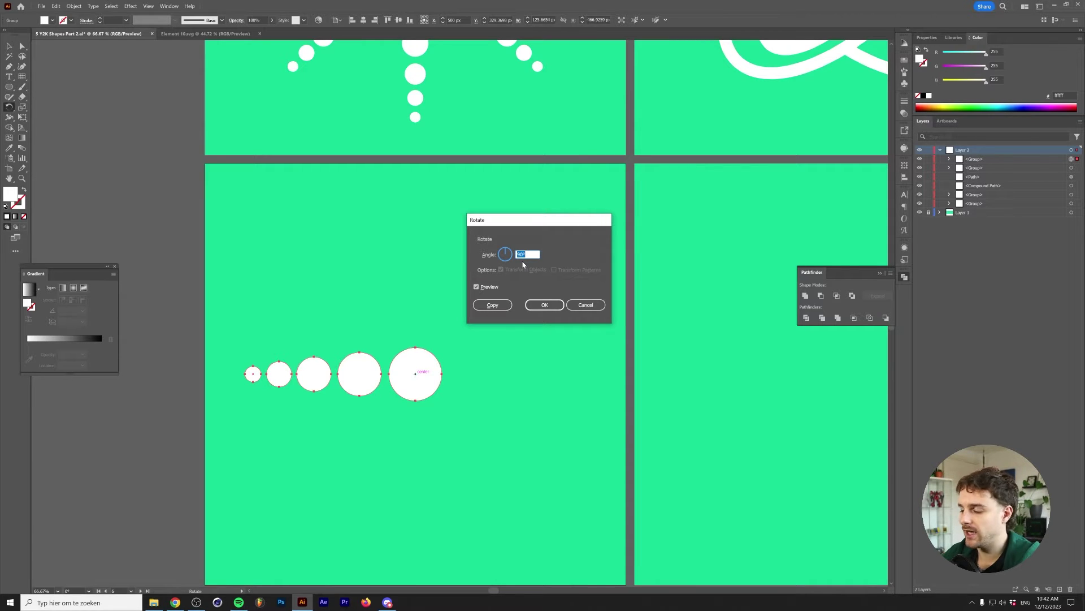
type("360/8")
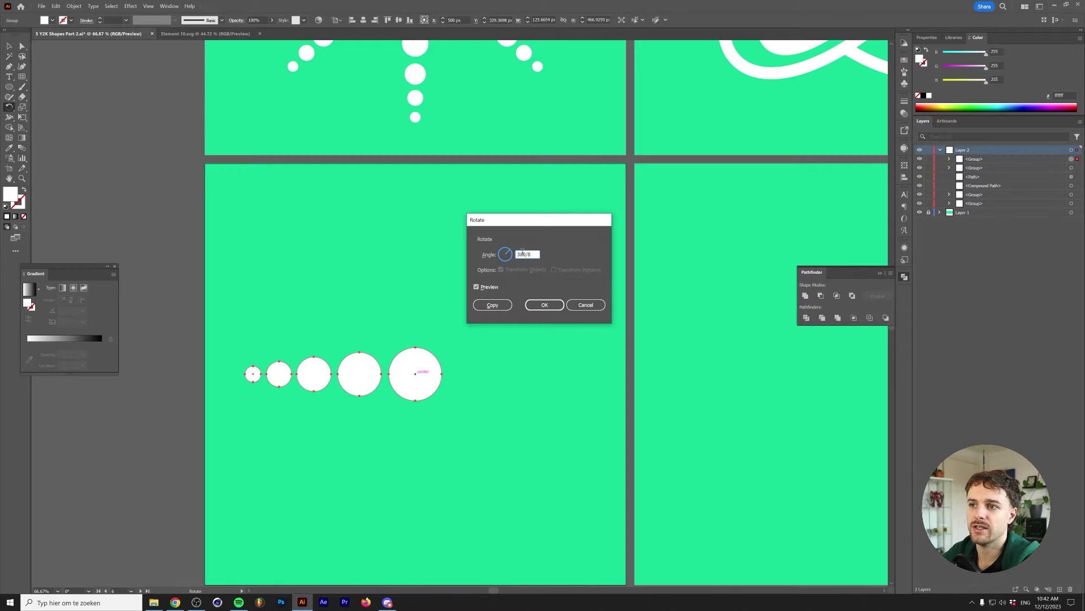
left_click(493, 305)
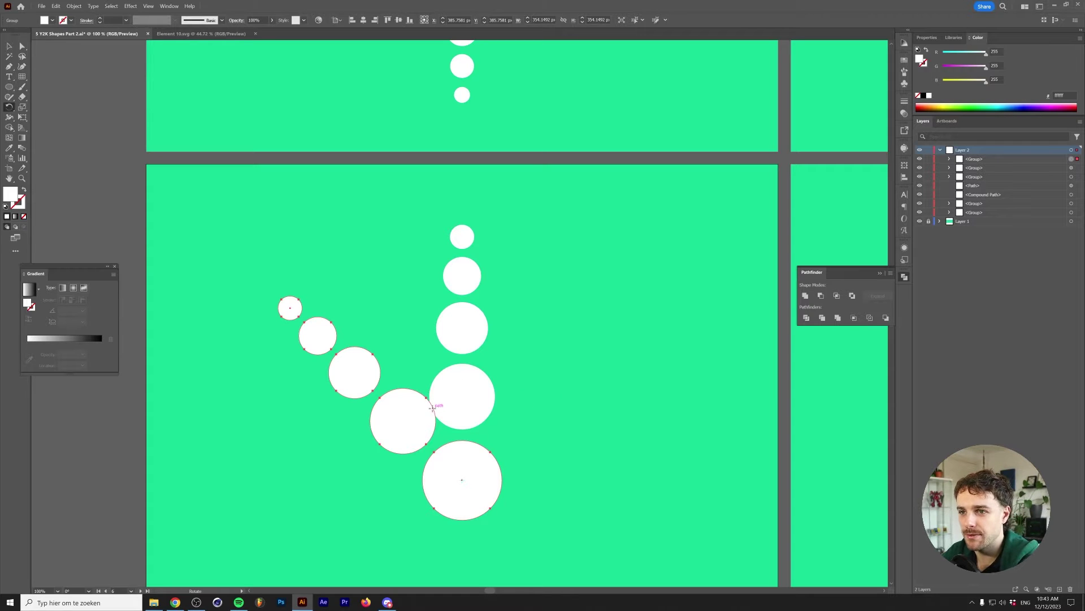
key("v")
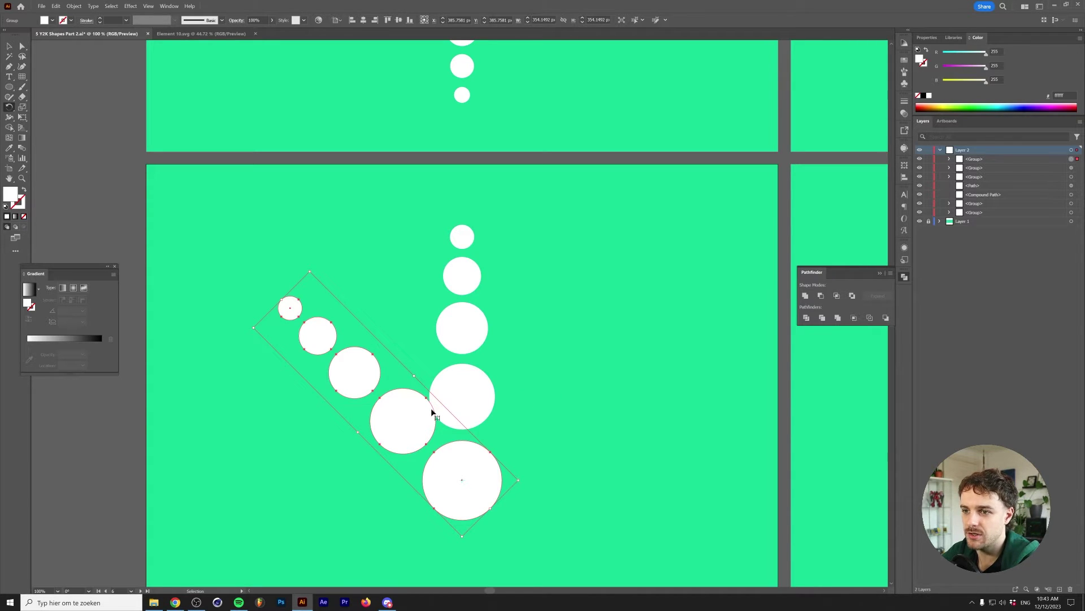
key("ctrl+z")
left_click(431, 412)
left_click(450, 396)
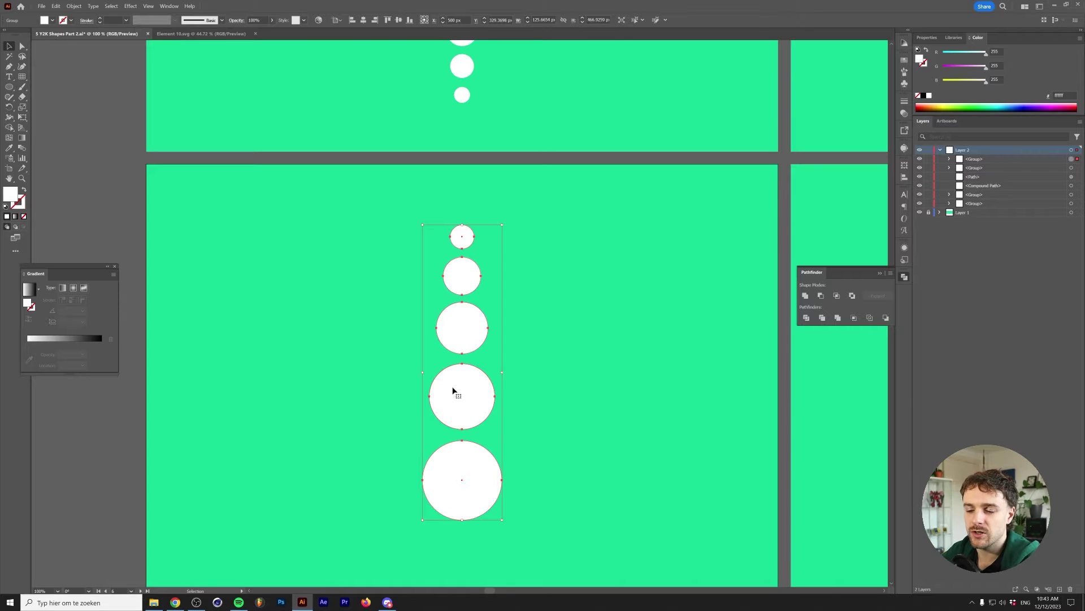
- In the isolated group, shrink the four upper circles and nudge them up, then select the column
double_click(454, 394)
left_click(458, 233)
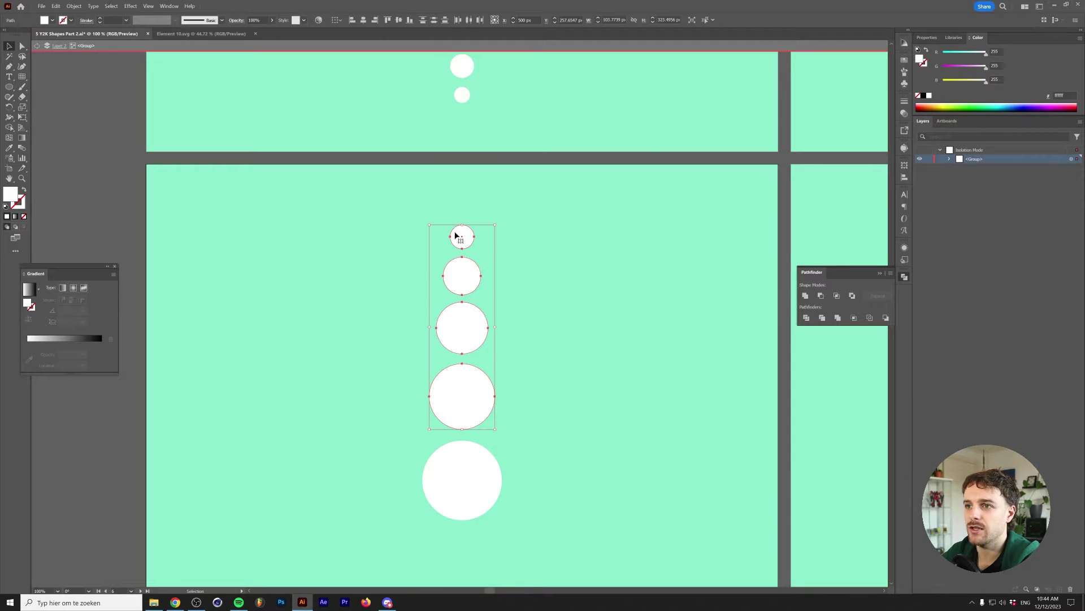
left_click_drag(460, 228, 461, 252)
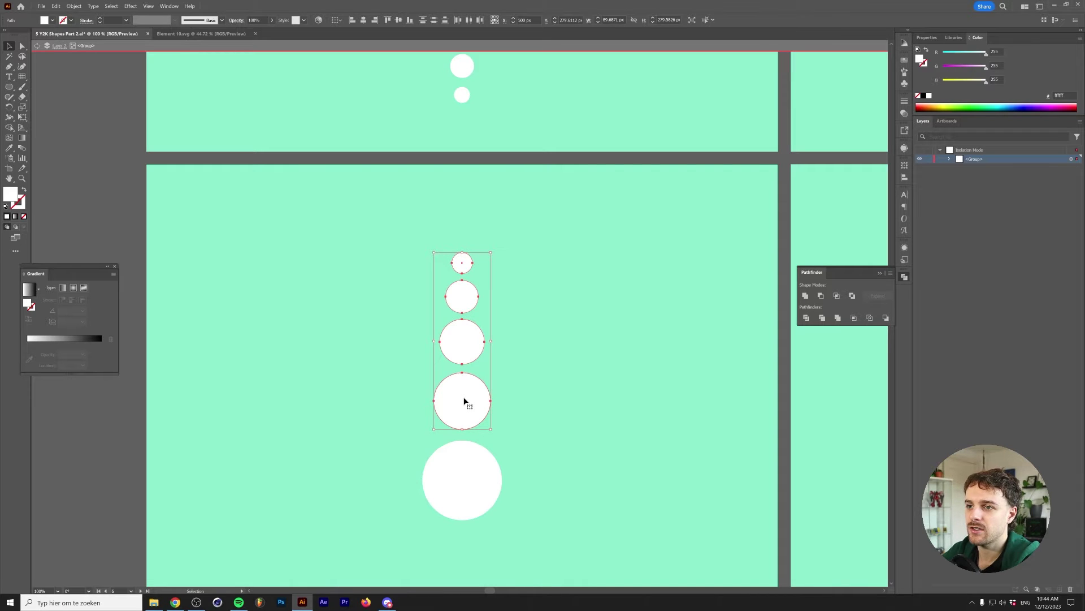
left_click_drag(464, 401, 464, 397)
left_click(415, 232)
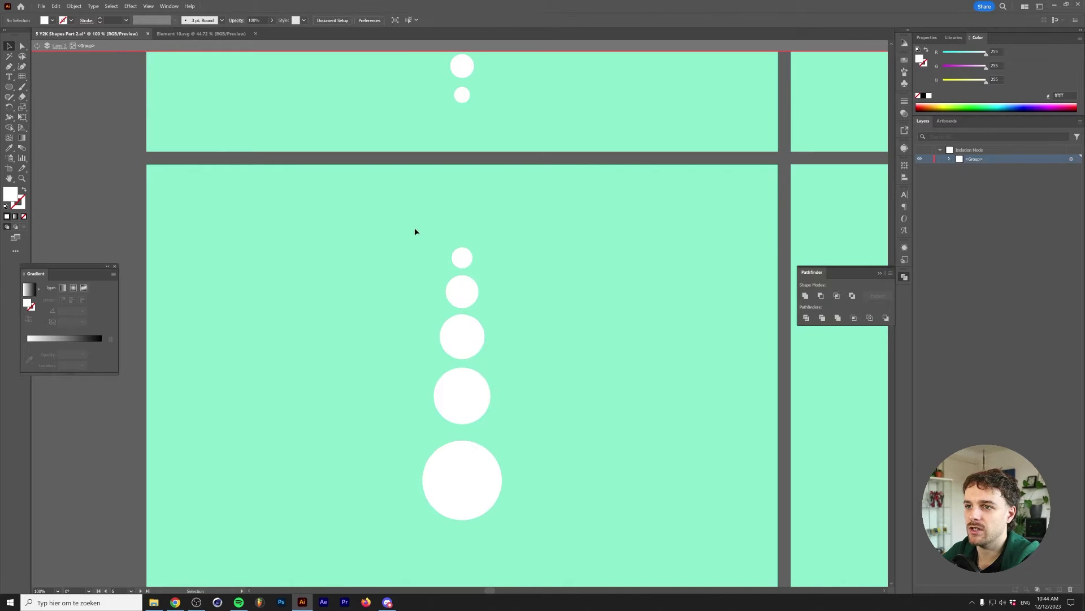
left_click(472, 334)
left_click_drag(463, 282, 463, 273)
double_click(568, 535)
left_click(452, 471)
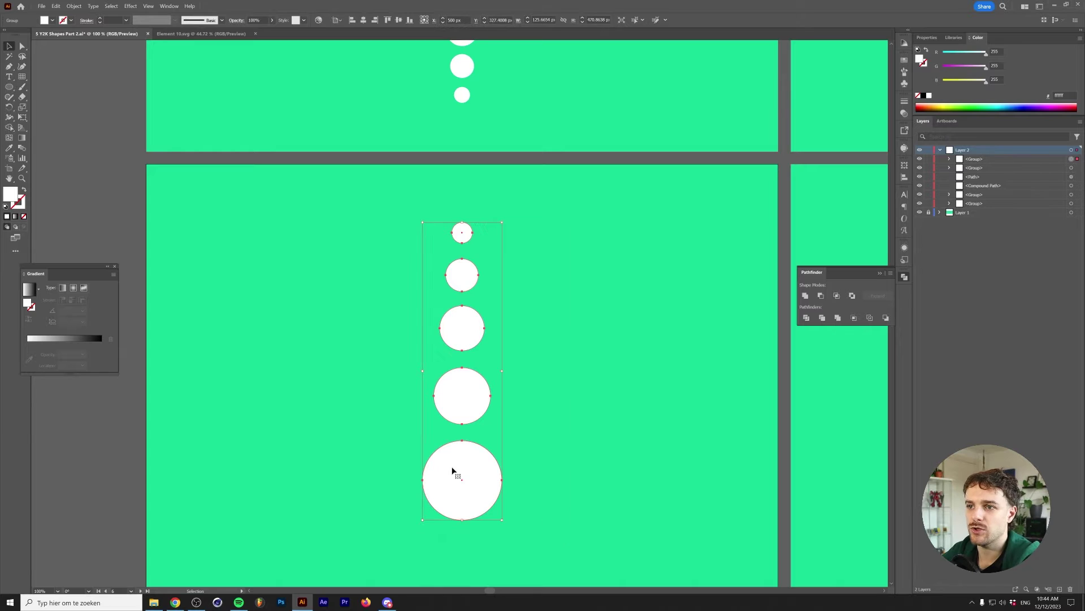
- Rotate copies of the circle arm about the big circle's centre (360/8) into eight arms
left_click(9, 106)
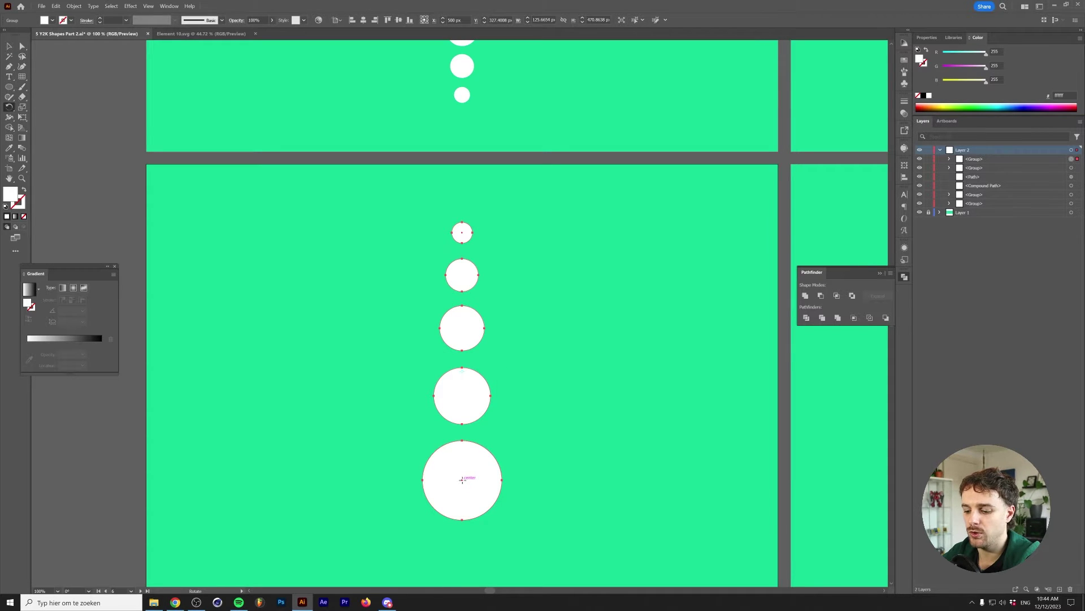
left_click(462, 480, "alt")
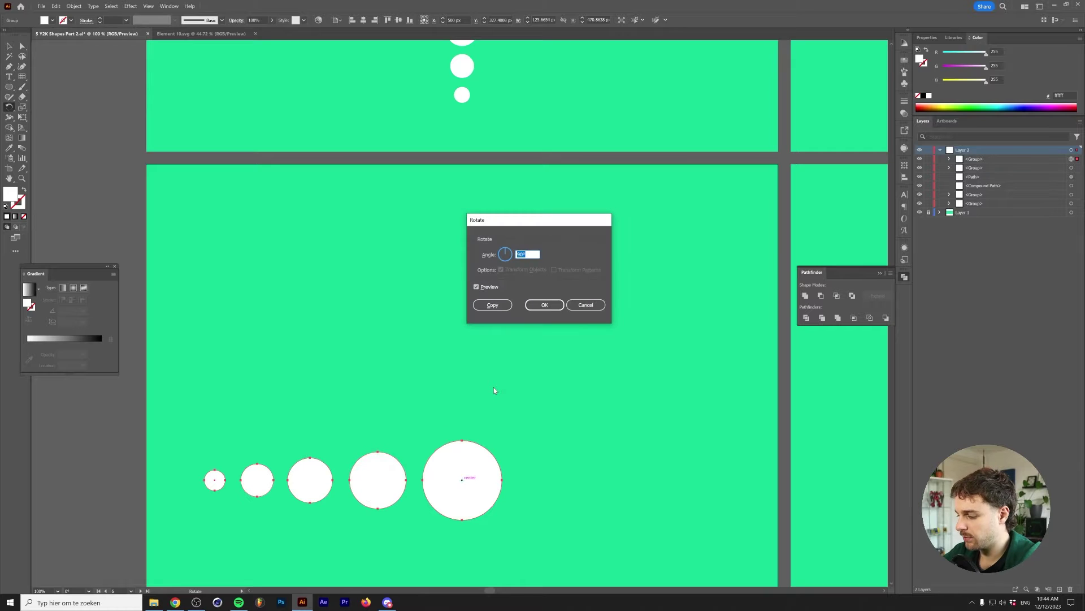
type("360/8")
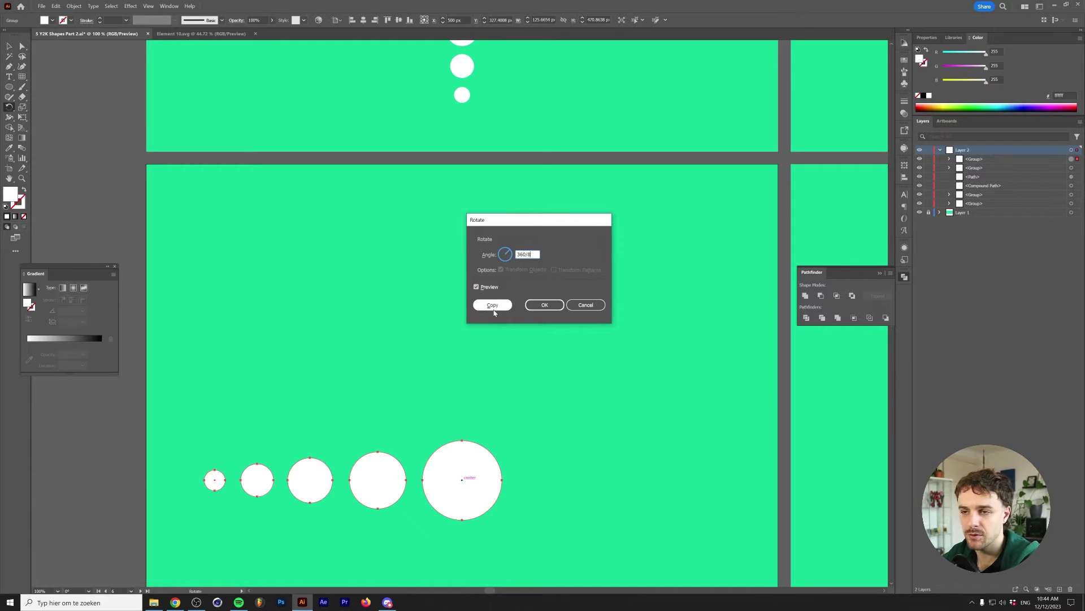
left_click(493, 306)
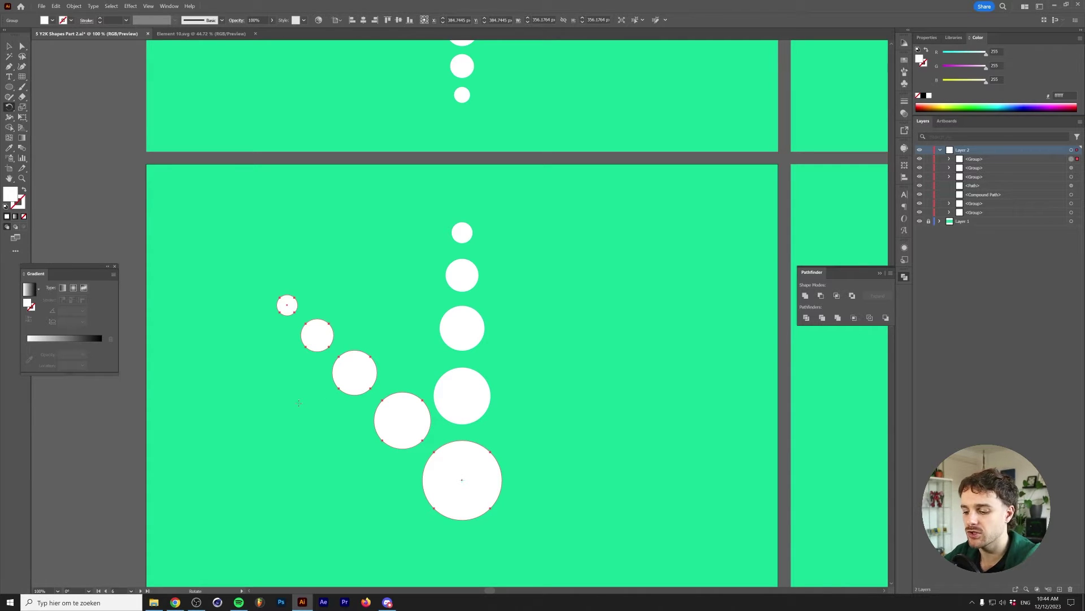
key("v")
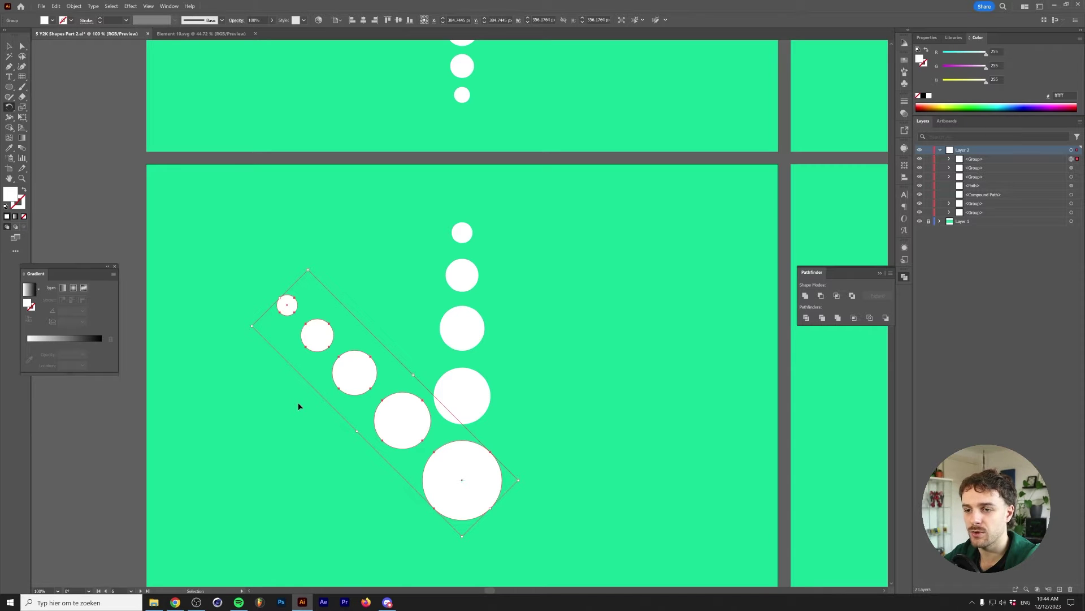
key("ctrl+d")
key("ctrl+d")
key("ctrl+d")
key("ctrl+d")
key("ctrl+d")
key("ctrl+d")
left_click(229, 373)
scroll(229, 374, "down", 2, "alt")
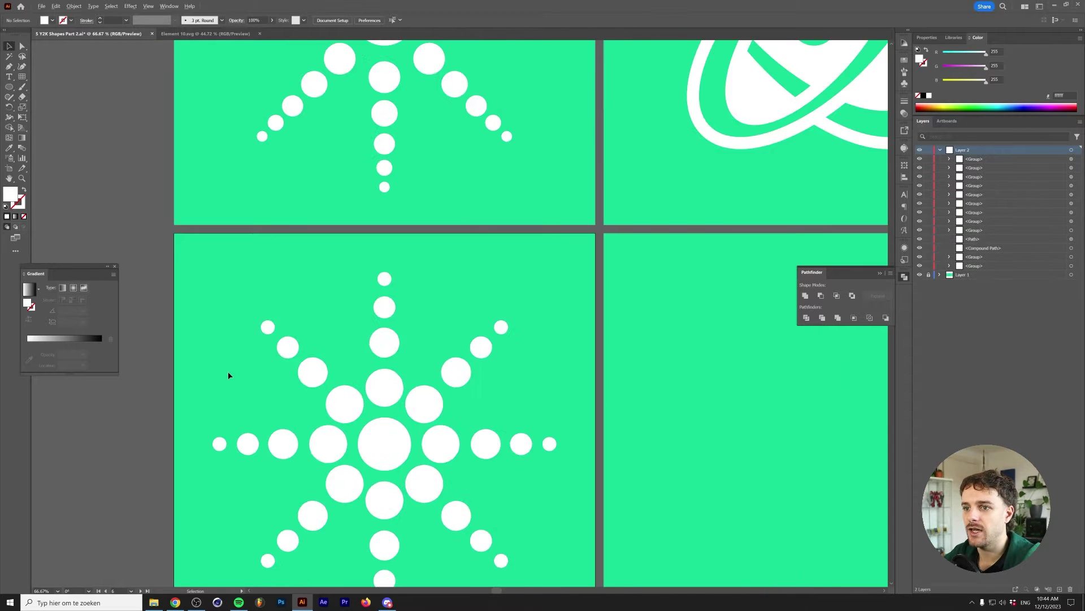
- Draw a small circle in the middle of the empty artboard
scroll(306, 373, "right", 4)
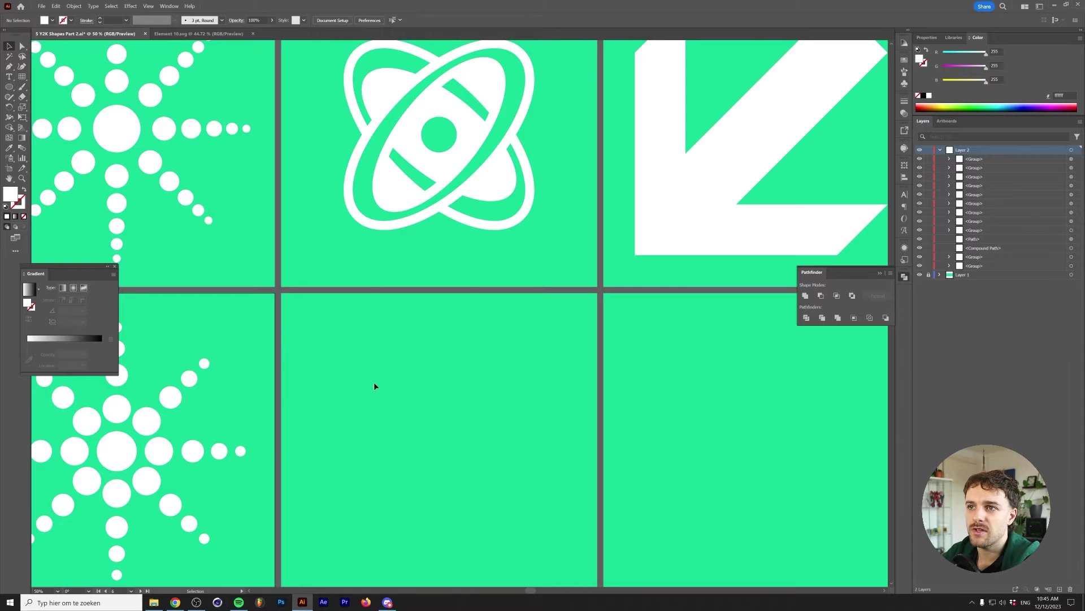
scroll(370, 401, "down", 2)
key("l")
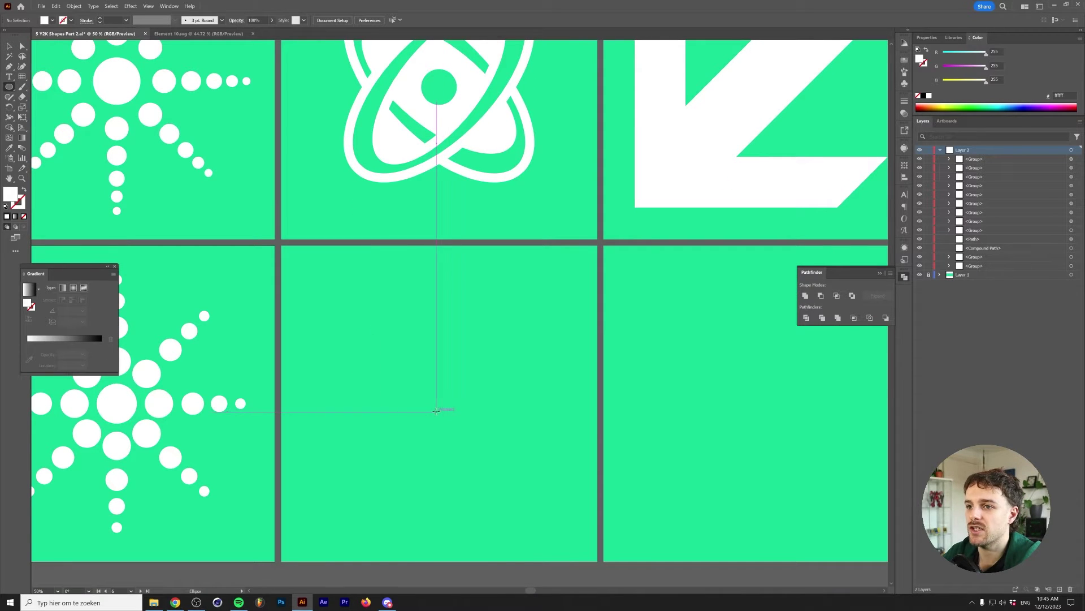
left_click_drag(437, 411, 457, 399)
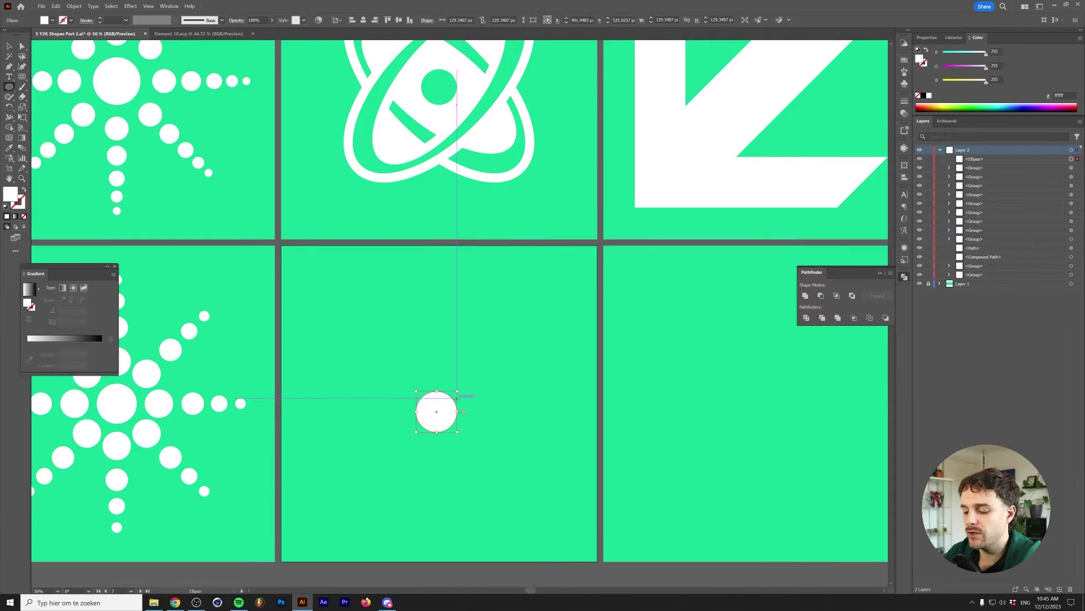
key("v")
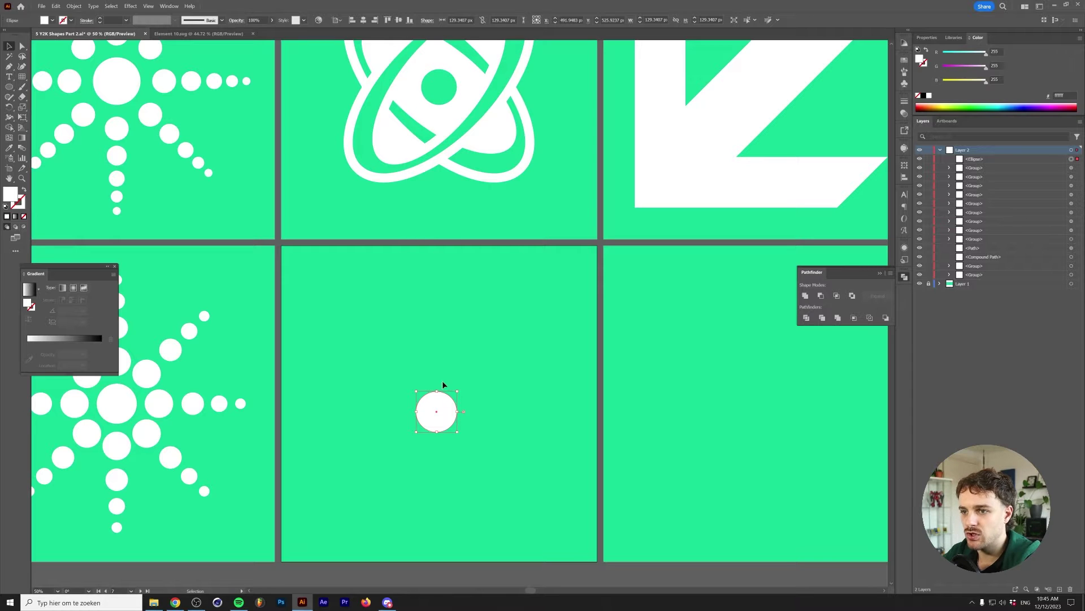
key("a")
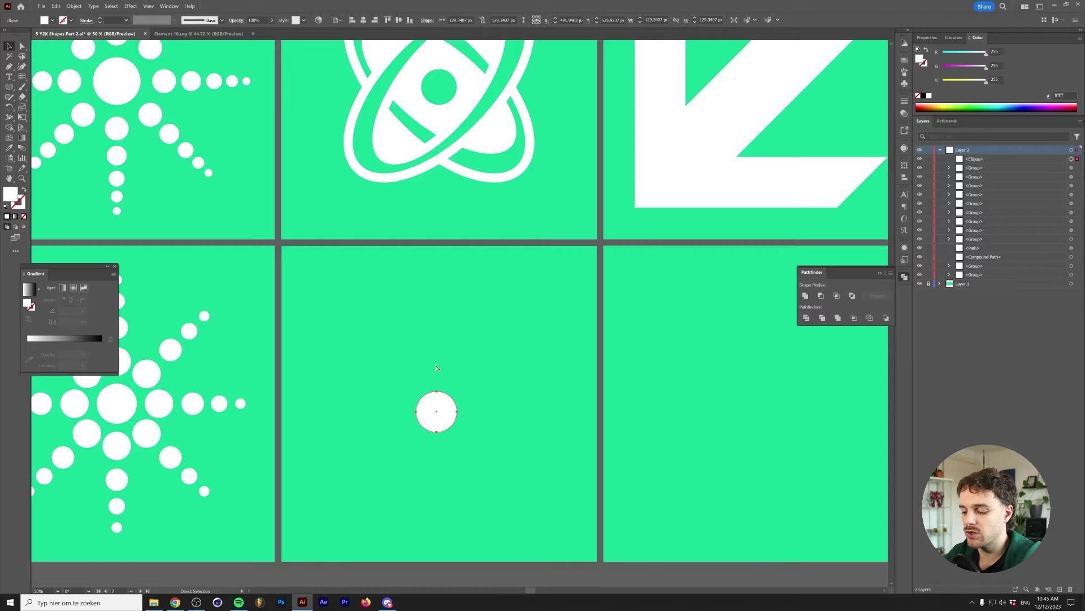
- Paste a copy in front and stretch it into a wide white-outlined ellipse
key("ctrl+c")
key("ctrl+f")
key("v")
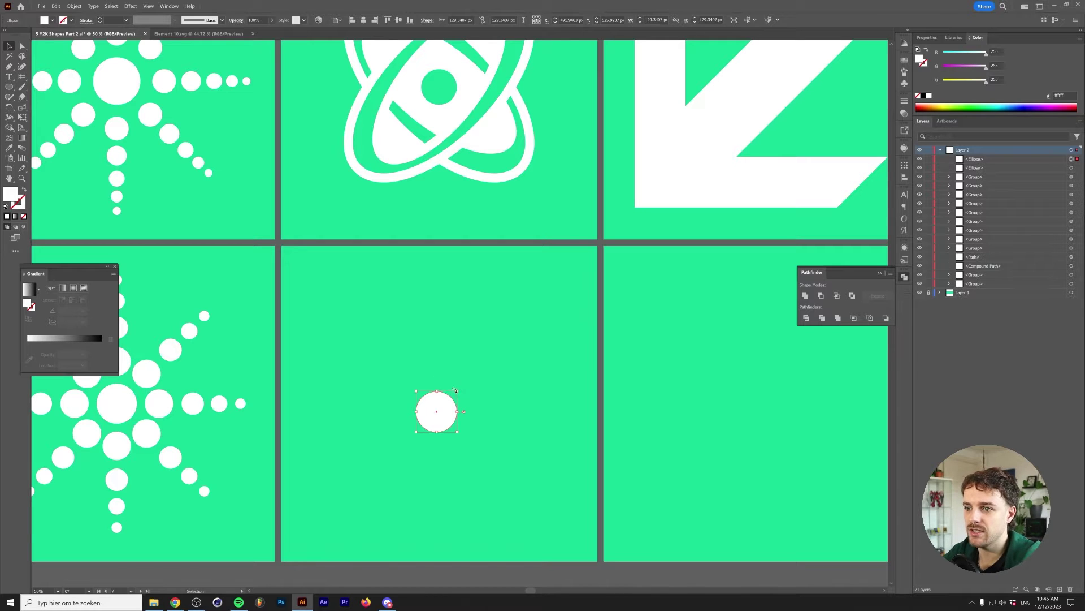
left_click_drag(457, 391, 519, 370)
mouse_move(509, 374)
left_mouse_down()
mouse_move(531, 369)
mouse_move(474, 398)
mouse_move(535, 372)
left_mouse_up()
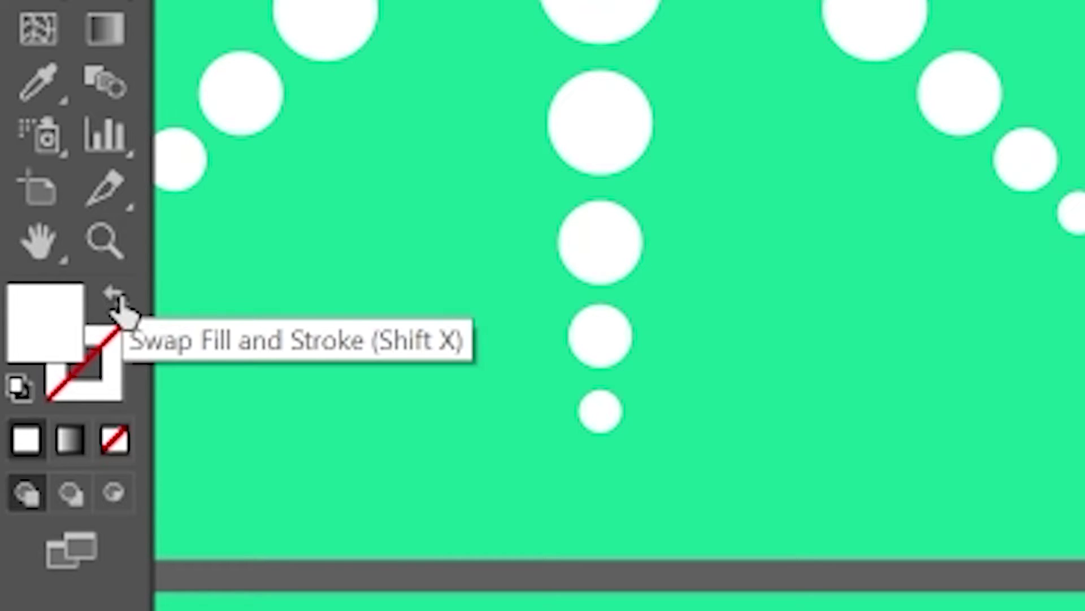
left_click(116, 299)
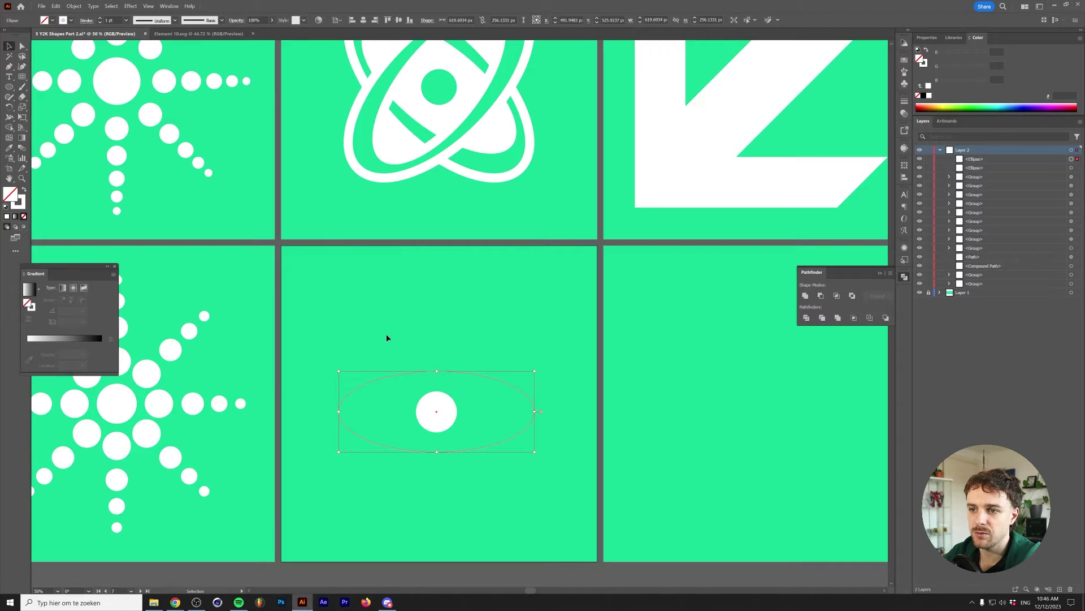
- Duplicate the ellipse outline in place and enlarge the copy outward
key("a")
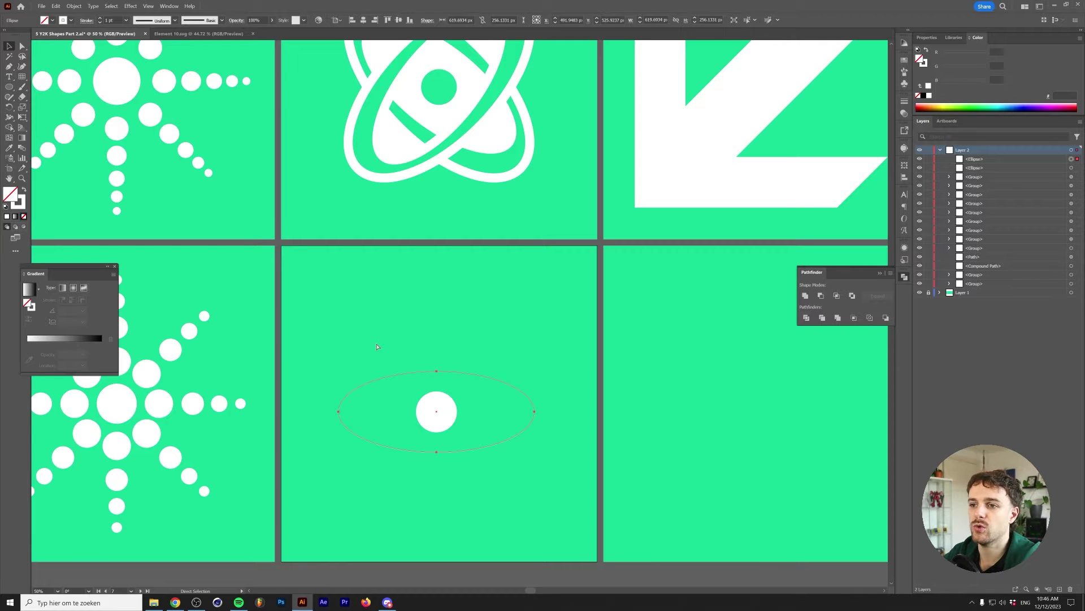
key("v")
key("ctrl+c")
key("ctrl+f")
left_click_drag(535, 372, 554, 361)
left_click(509, 348)
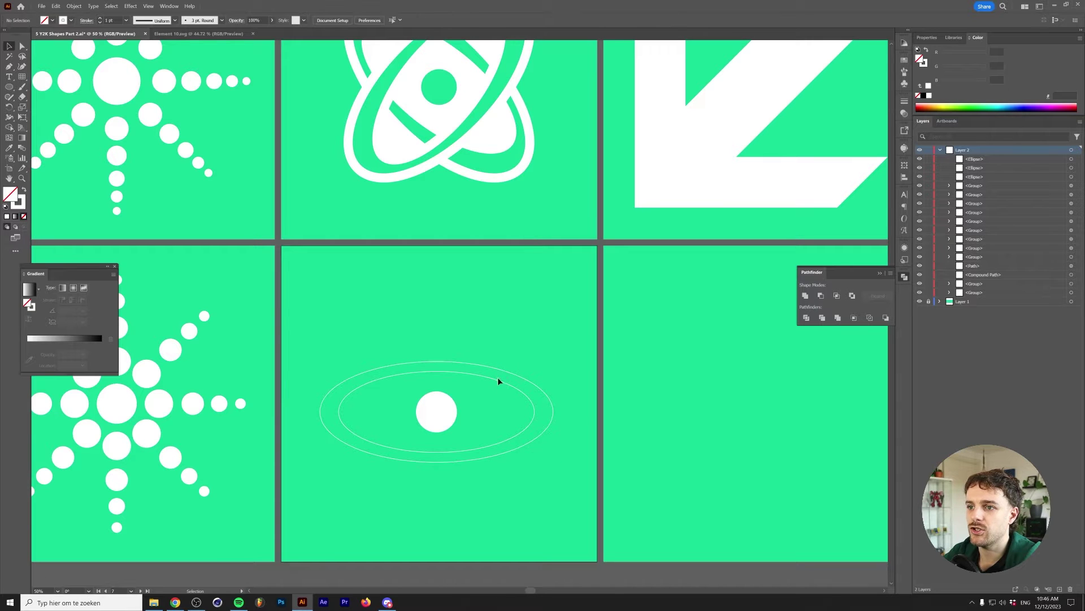
- Skew the inner ellipse with Free Transform so it tilts slightly
key("ctrl+1")
left_click(361, 281)
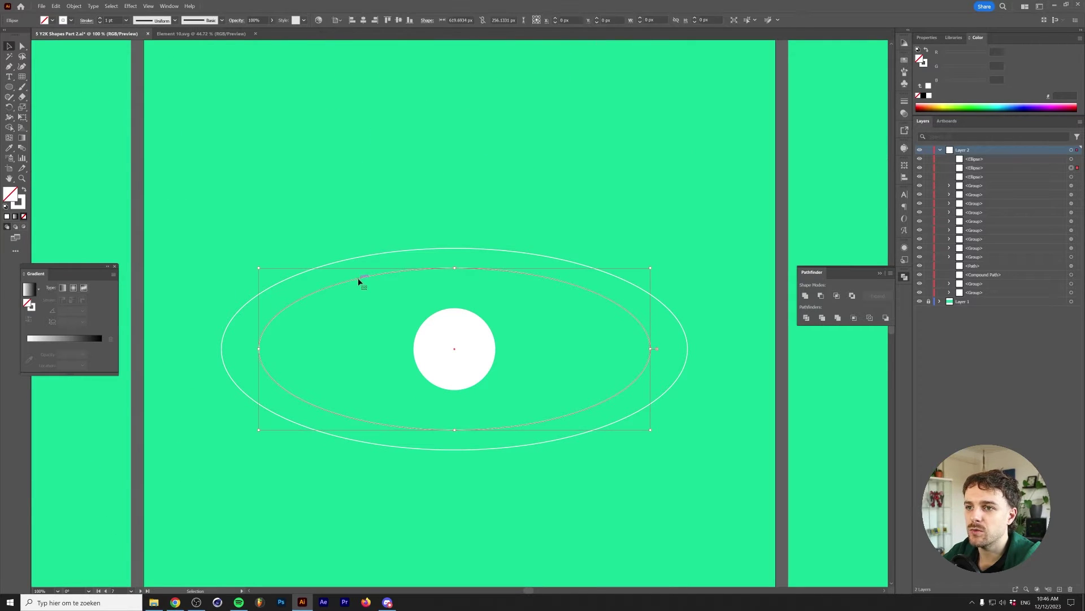
left_click(23, 119)
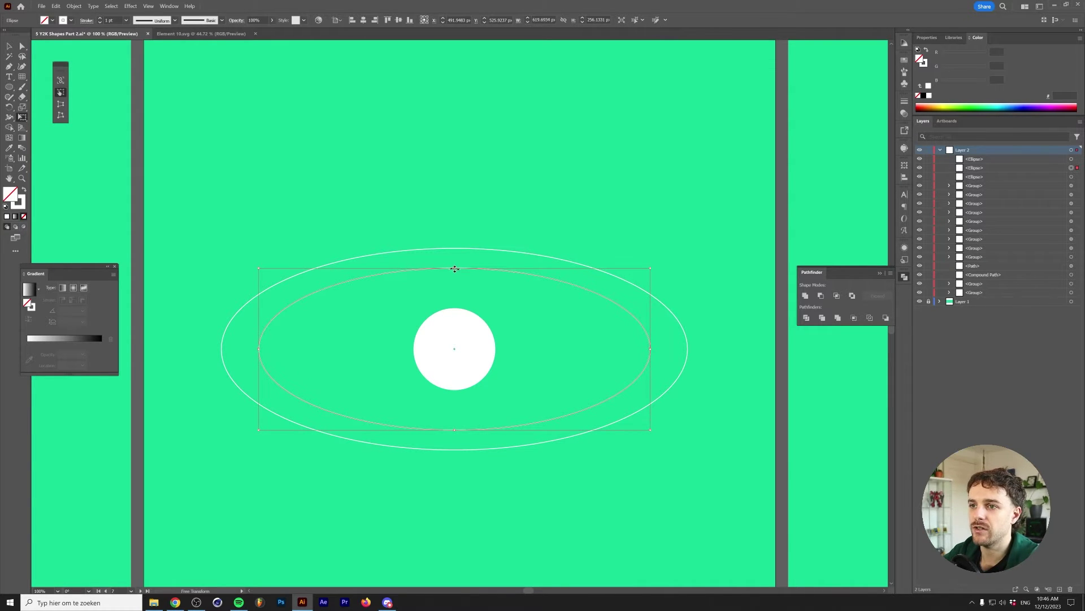
left_click_drag(455, 268, 491, 269)
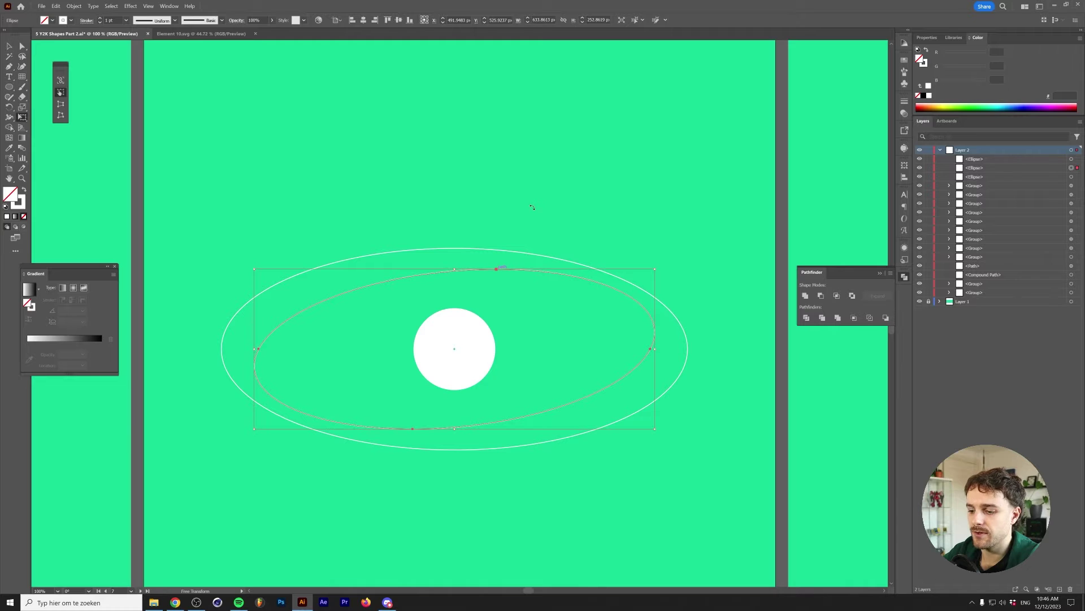
key("v")
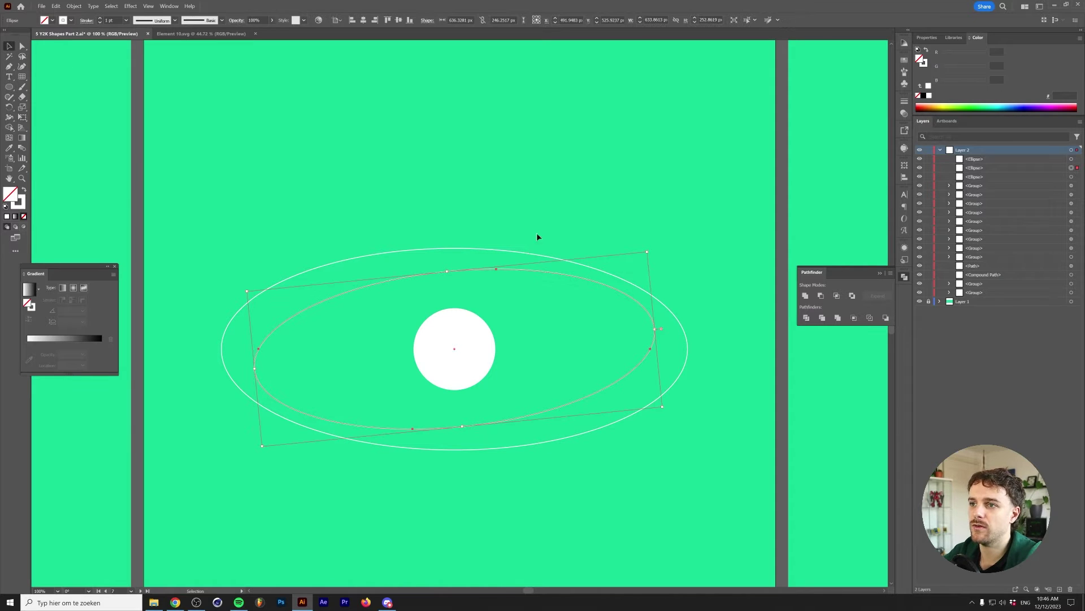
left_click(498, 249, "shift")
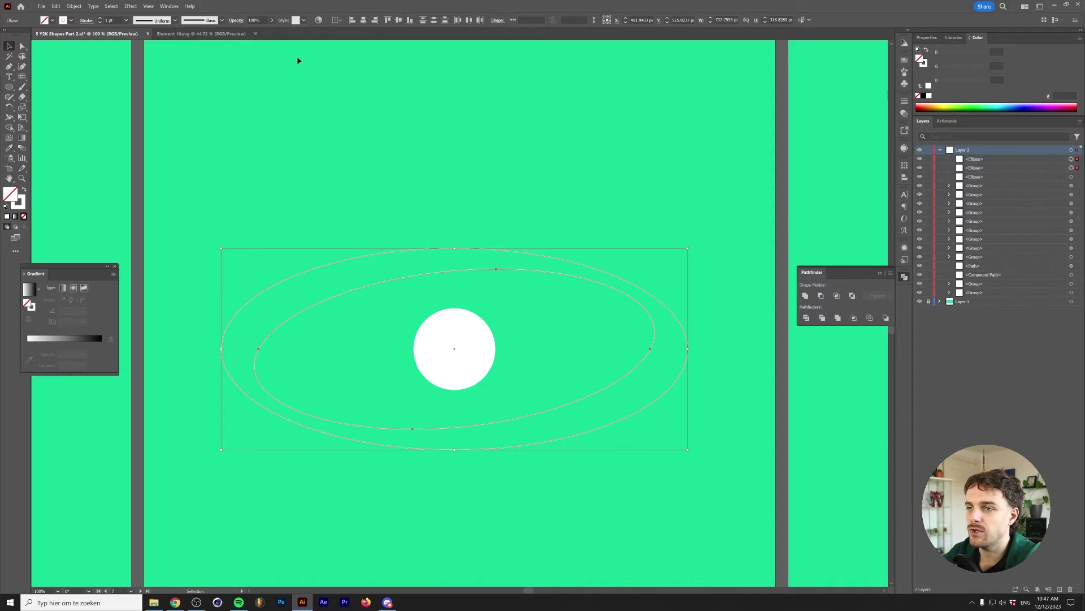
- Combine the two ellipses into one compound-path ring with white fill and no stroke
left_click(169, 6)
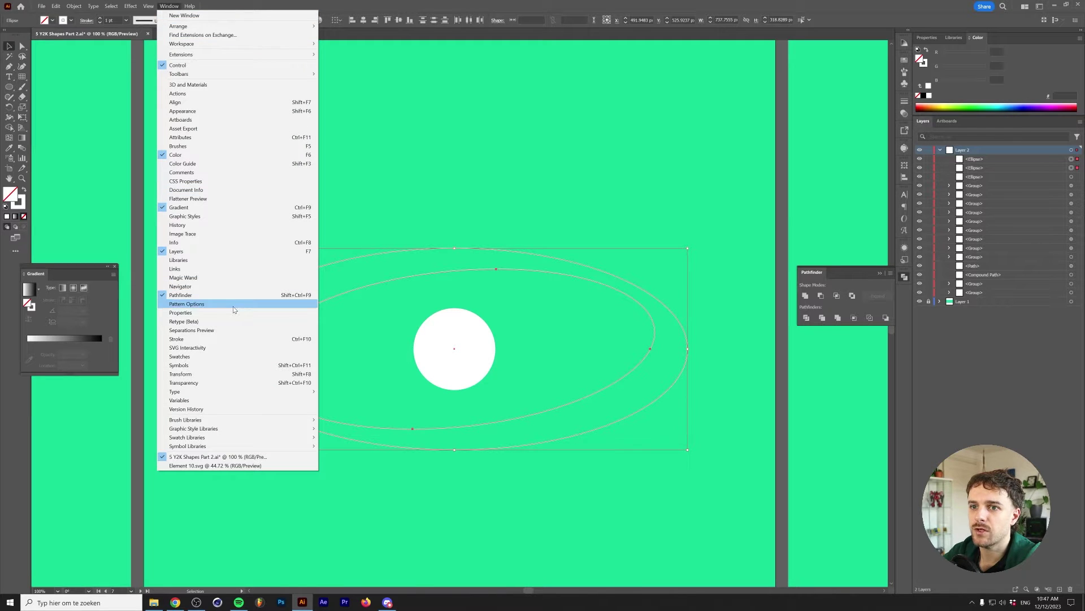
left_click(874, 310)
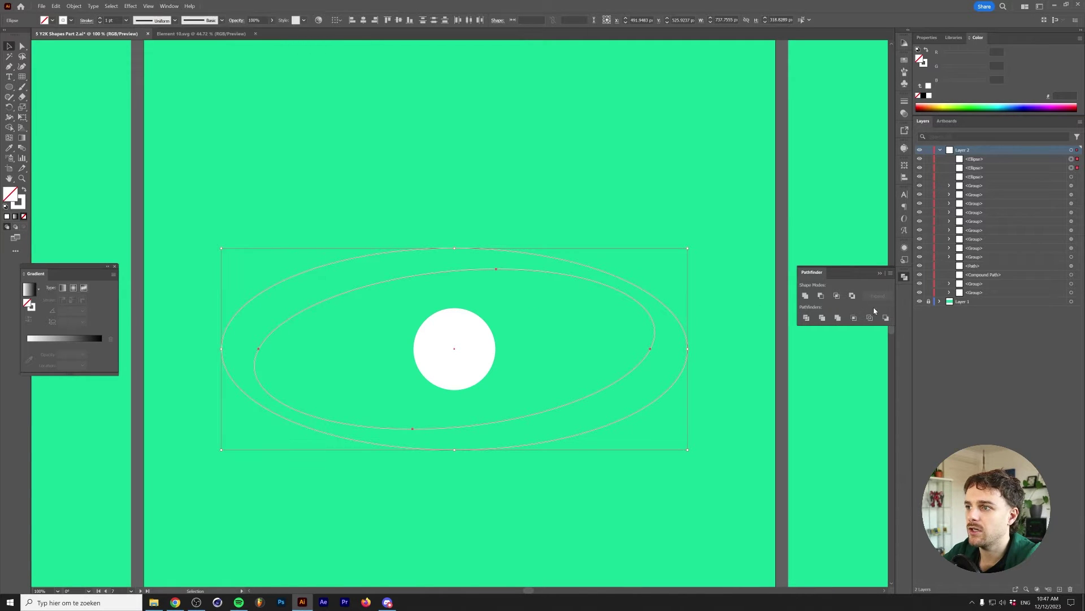
left_click(886, 317)
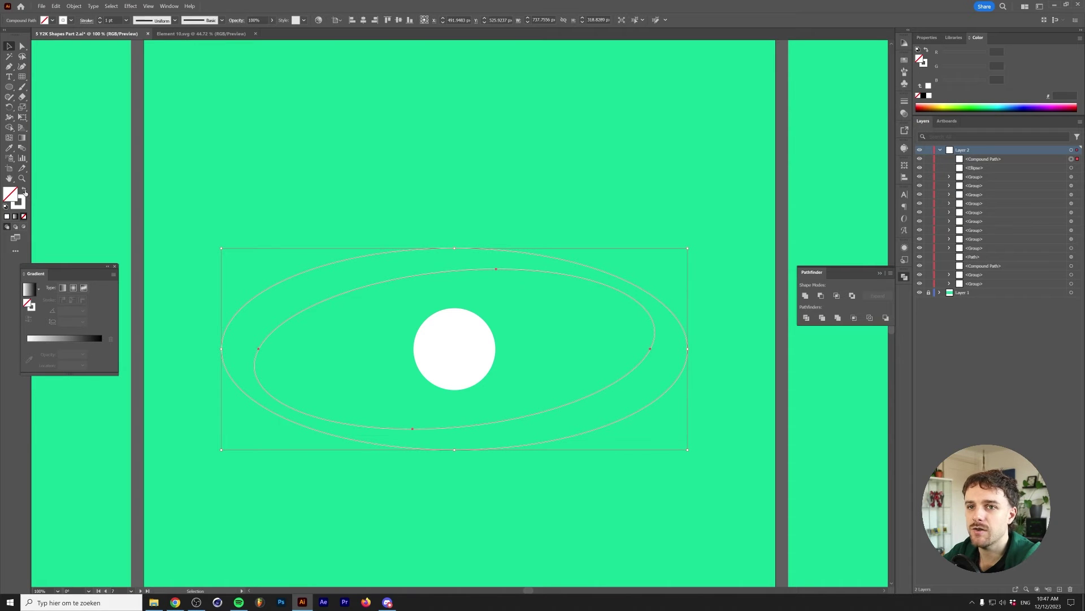
left_click(24, 190)
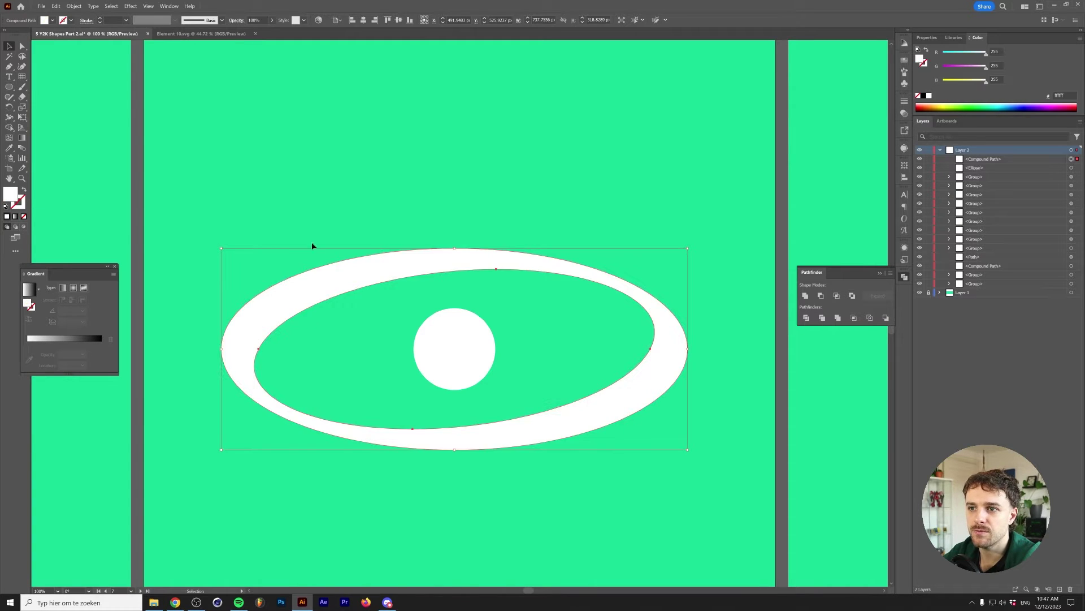
left_click(350, 214)
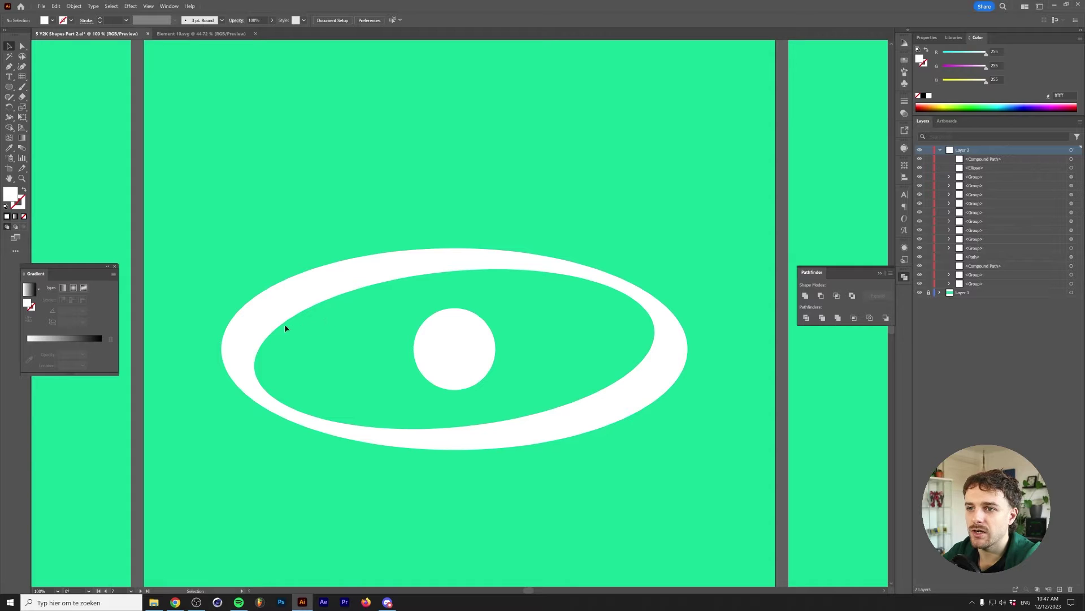
scroll(285, 328, "down", 2)
scroll(259, 322, "up", 2)
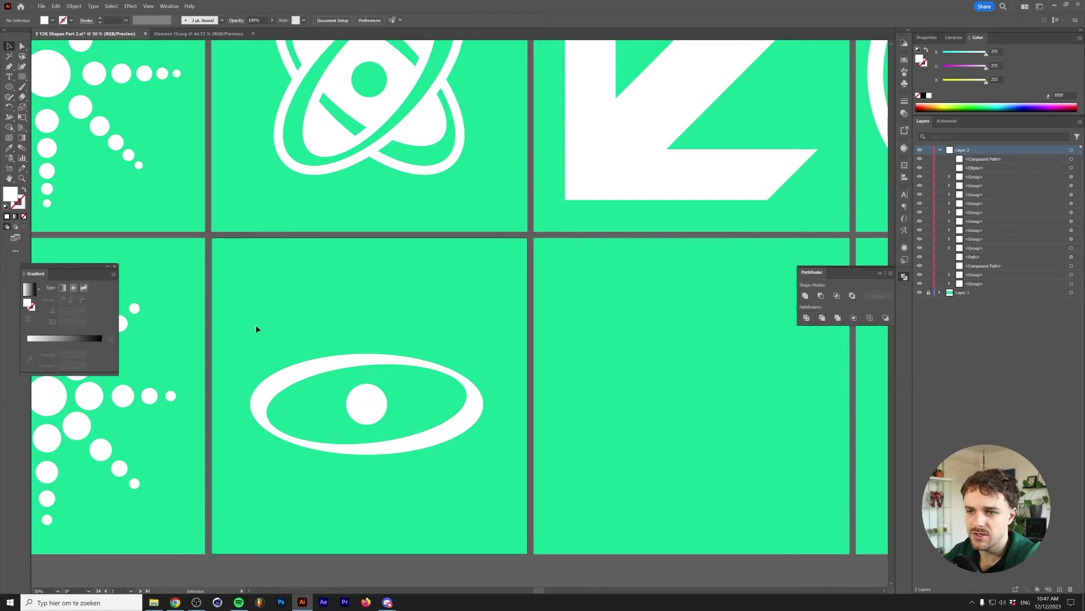
- Rotate the ring to a 45° tilt
scroll(257, 325, "up", 2)
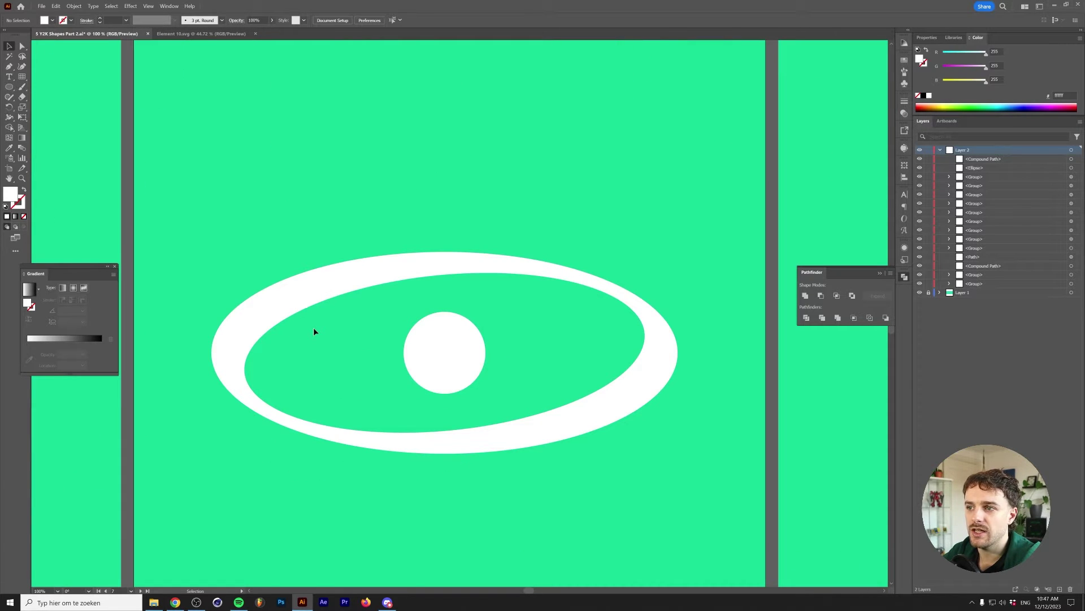
scroll(294, 294, "up", 1)
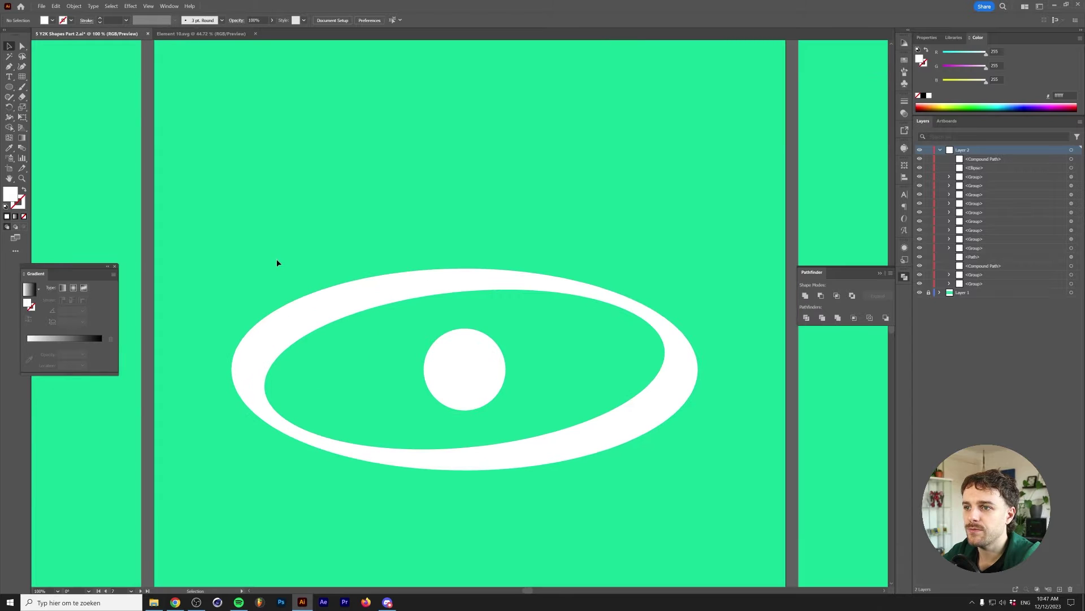
left_click(335, 362)
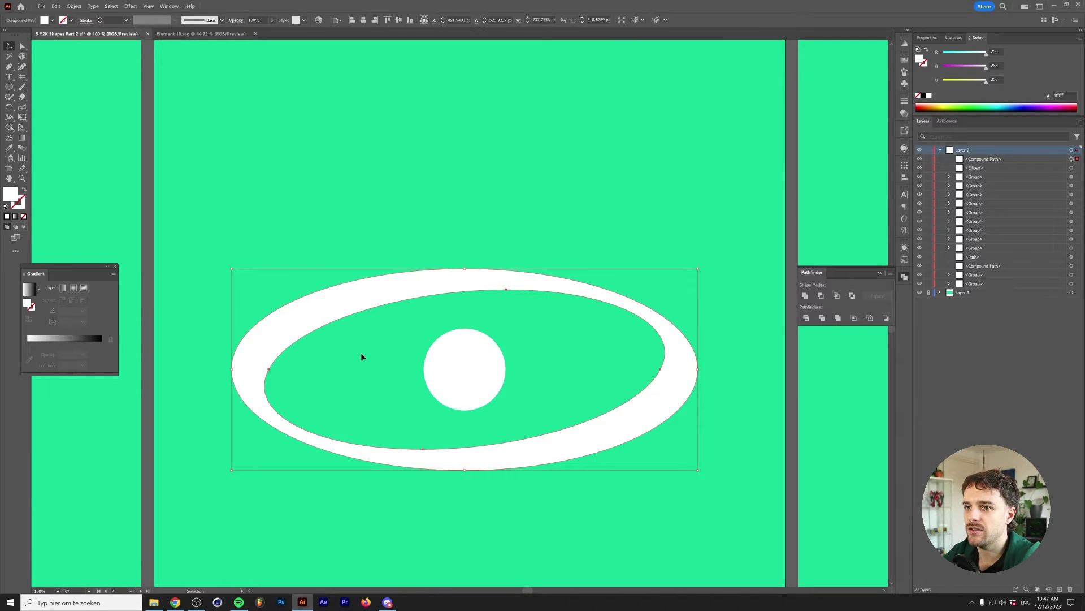
key("r")
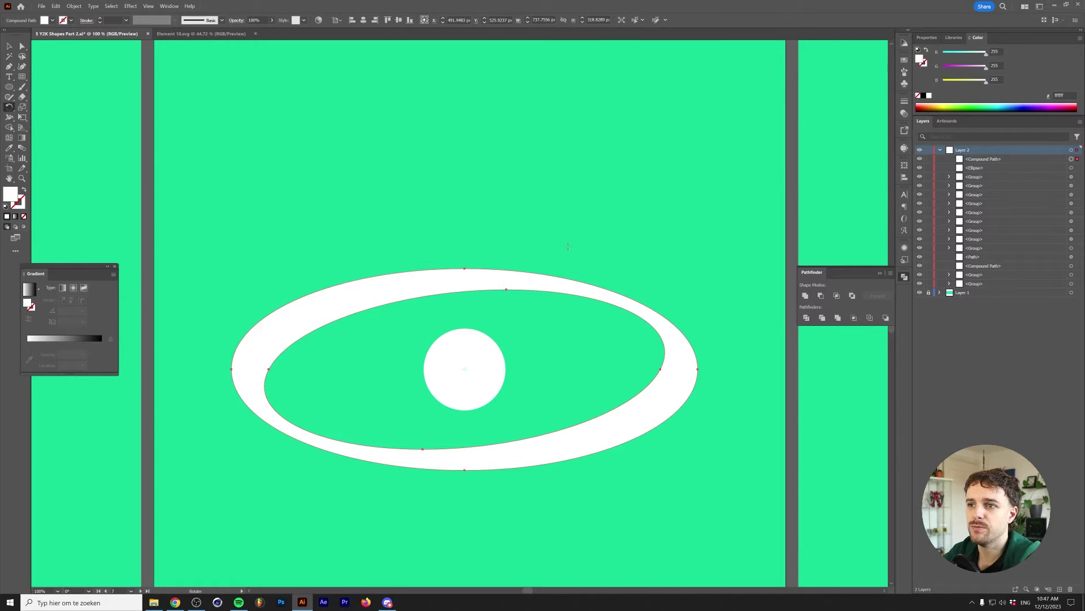
left_click_drag(568, 247, 499, 191)
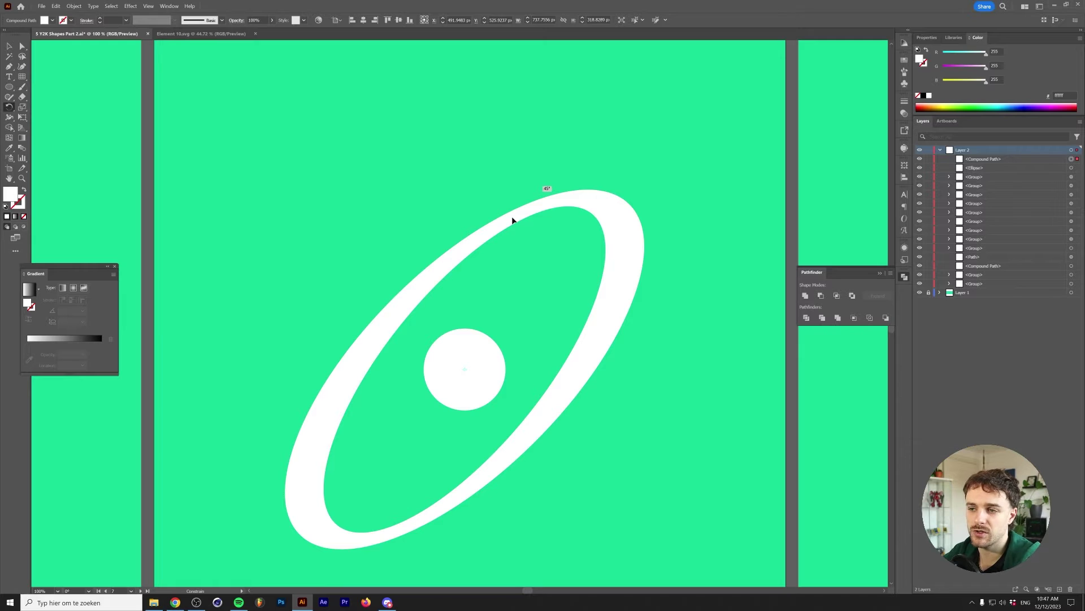
key("v")
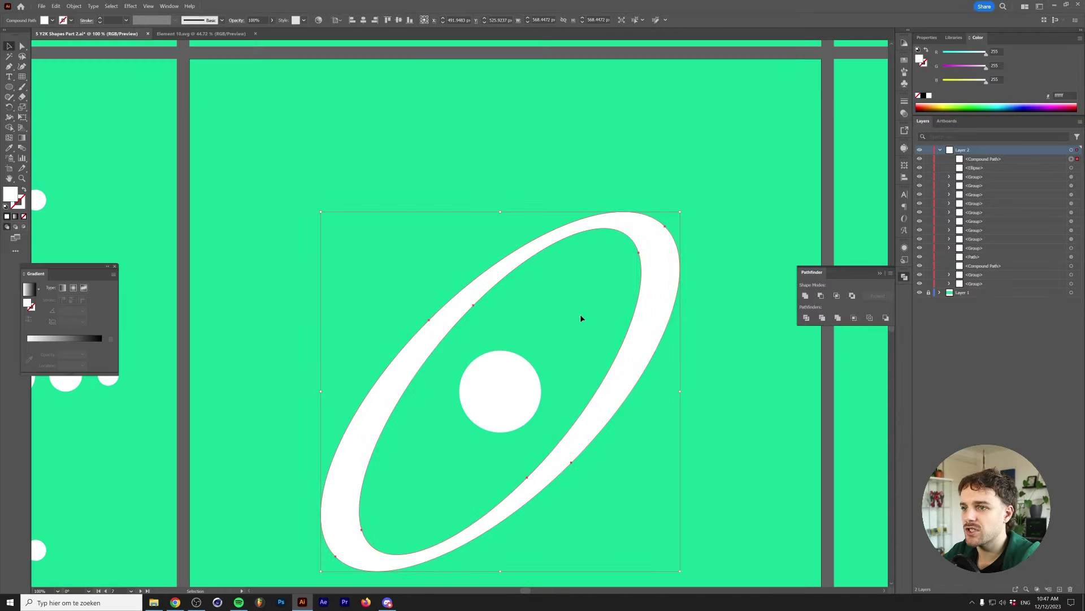
- Paste a copy of the ring in front and rotate it 90° across the original
key("a")
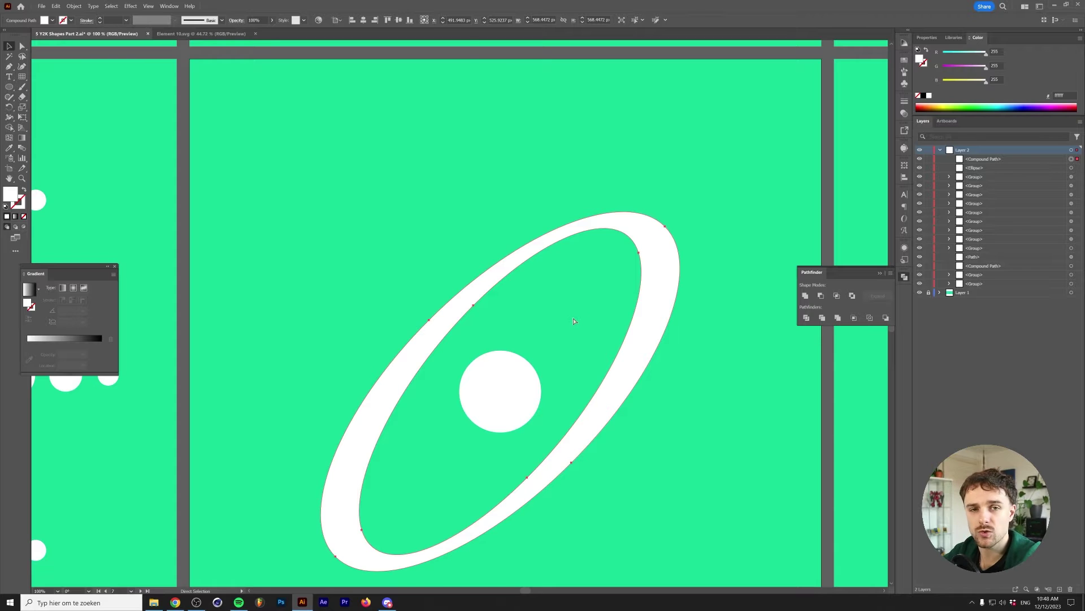
key("ctrl+c")
key("ctrl+f")
left_click(9, 107)
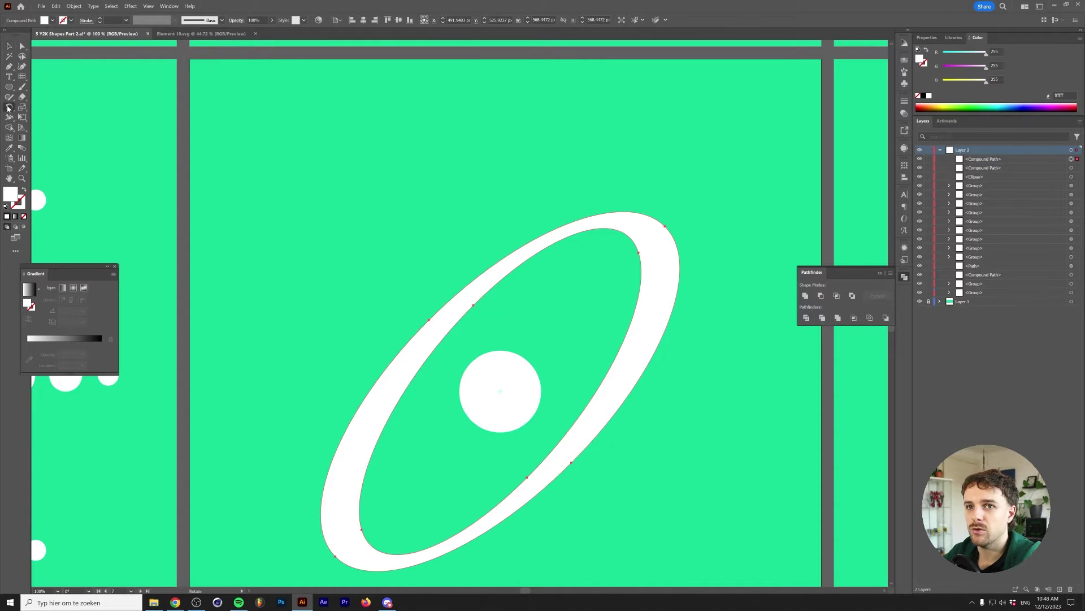
left_click_drag(527, 196, 233, 299)
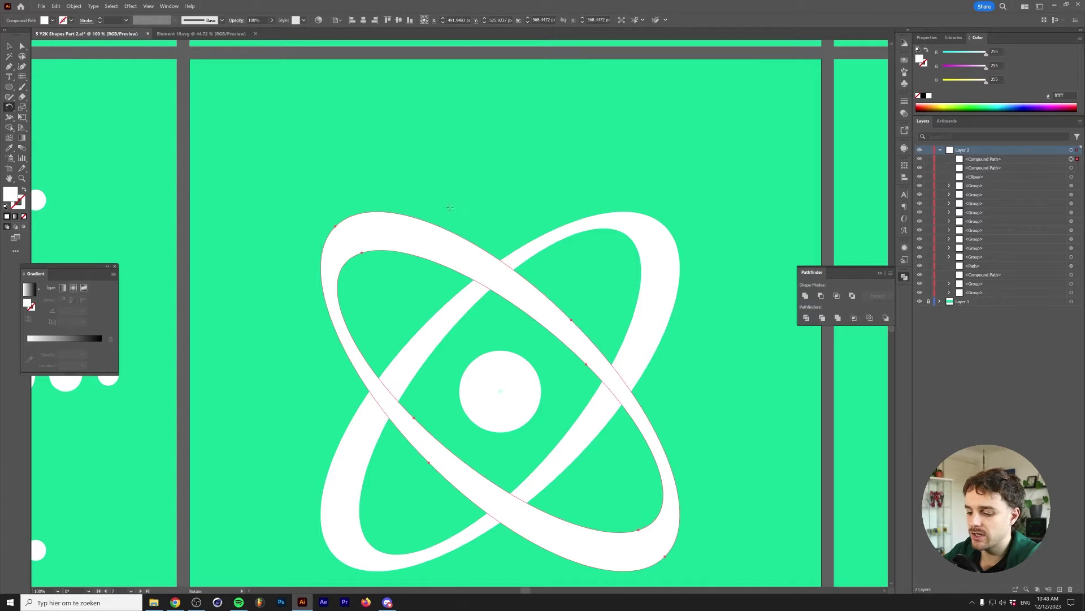
key("v")
left_click(544, 188)
scroll(457, 158, "down", 2)
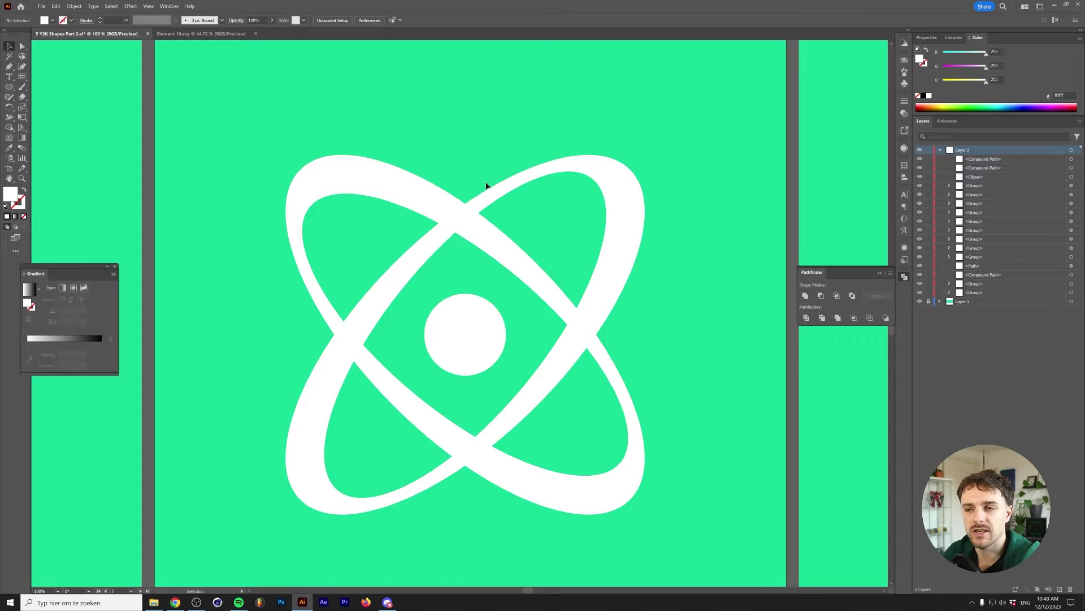
- Swap the orbits to a 20 pt white stroke with no fill, aligned to outside
left_click(414, 249)
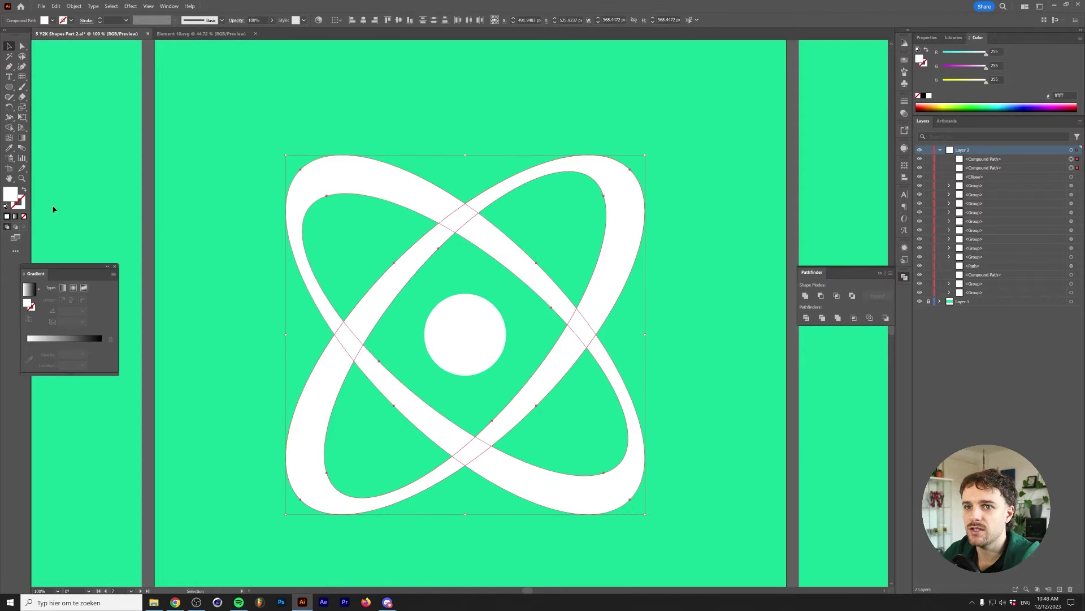
left_click(24, 191)
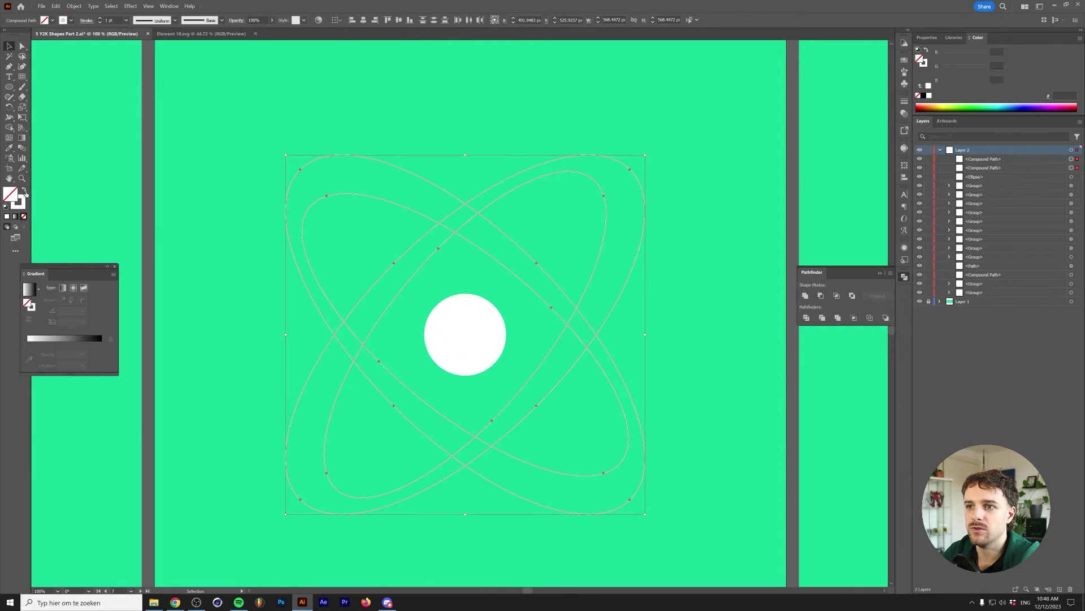
left_click(100, 18)
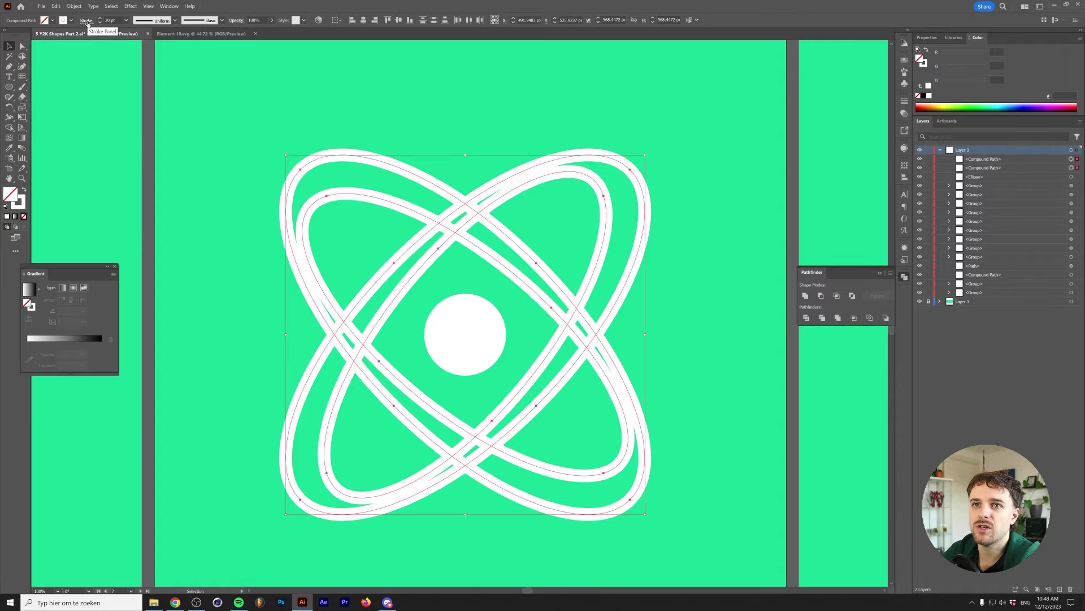
left_click(87, 21)
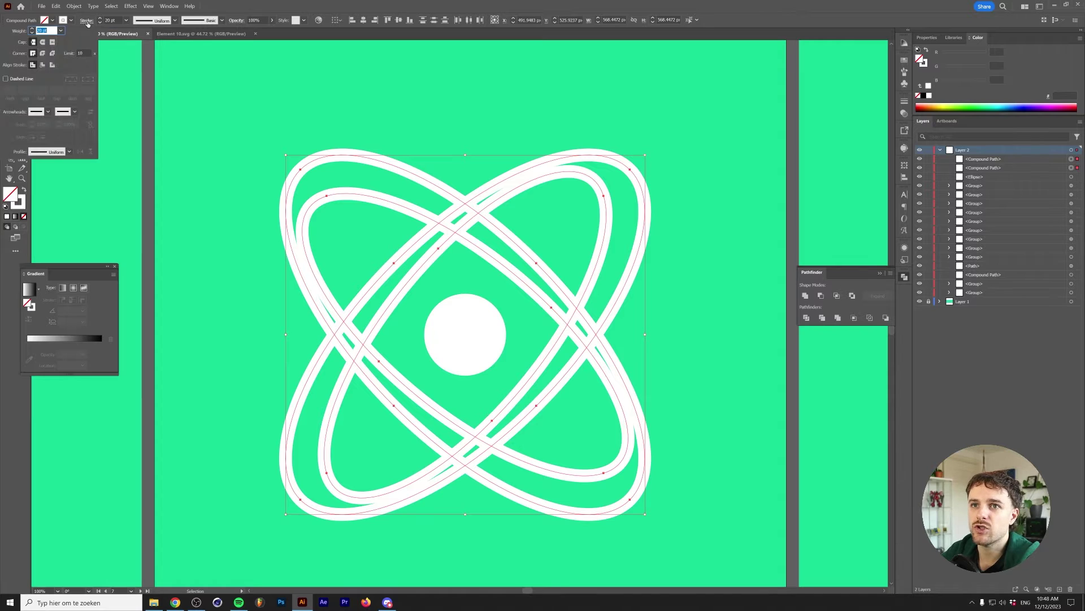
left_click(53, 66)
left_click(279, 150)
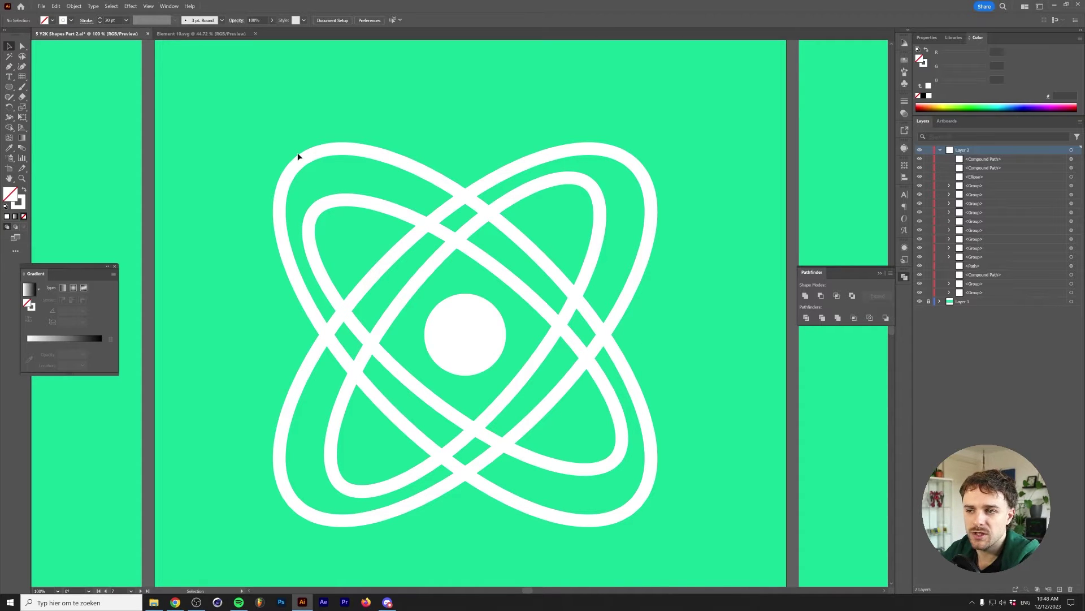
left_click(313, 195)
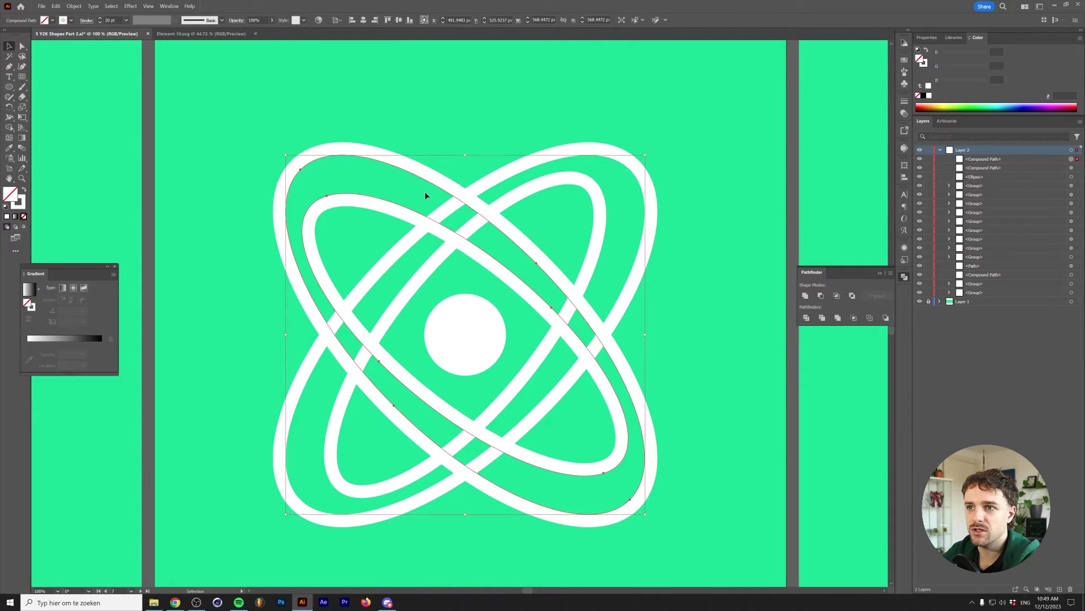
- Outline the strokes of both crossing orbits into filled shapes
left_click(77, 7)
mouse_move(145, 206)
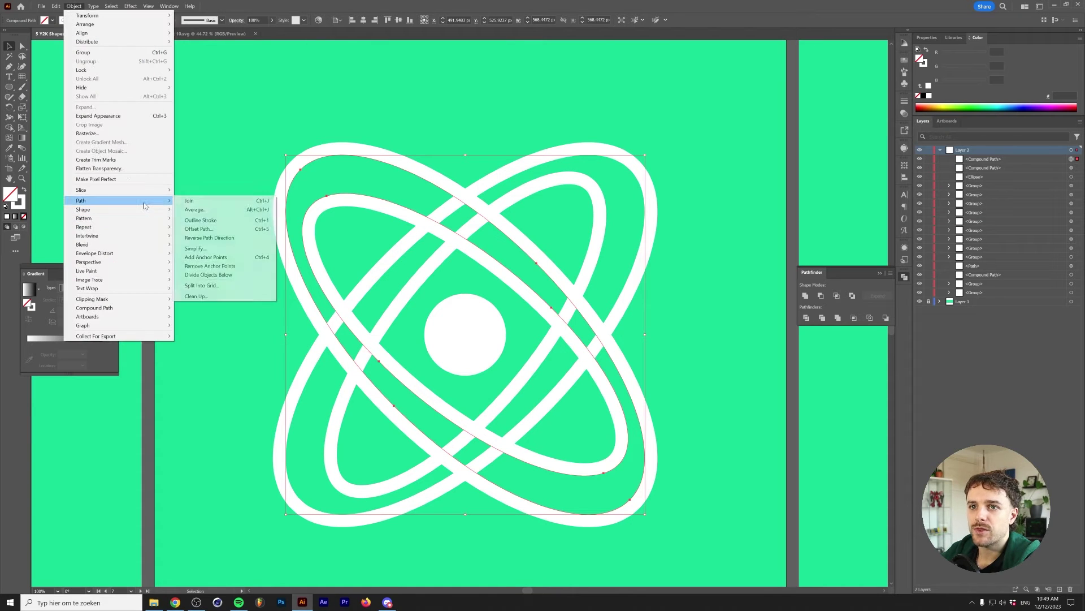
left_click(217, 222)
left_click(567, 214)
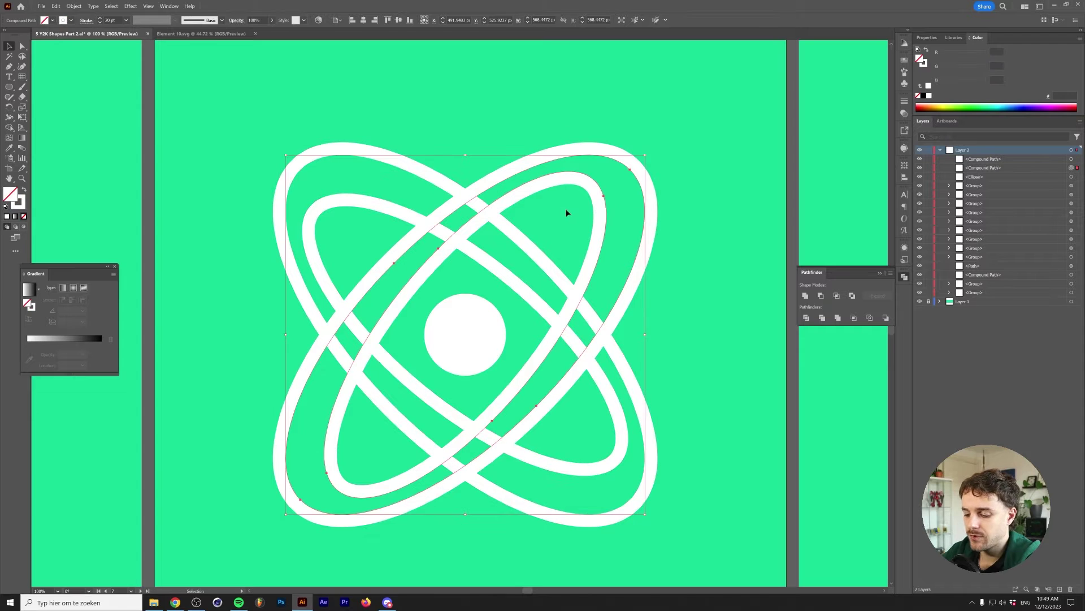
key("a")
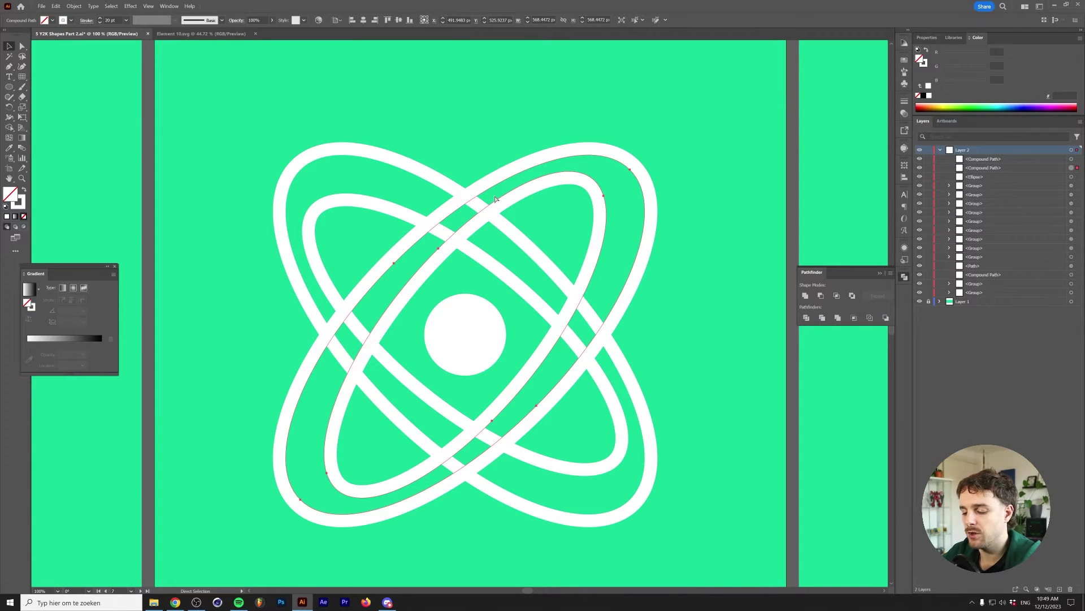
key("v")
left_click(74, 6)
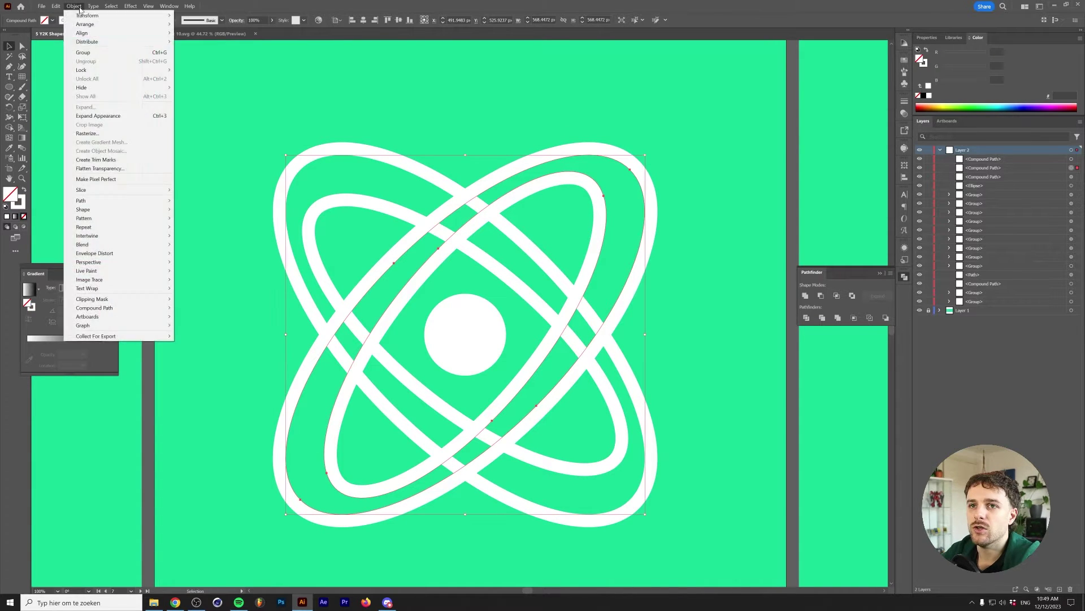
mouse_move(85, 200)
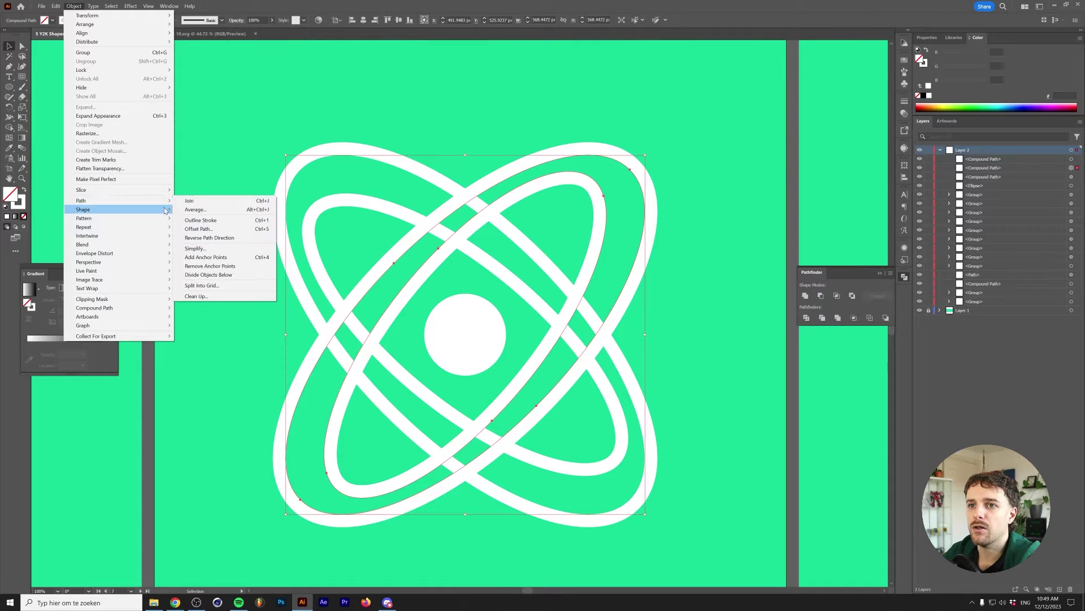
left_click(207, 222)
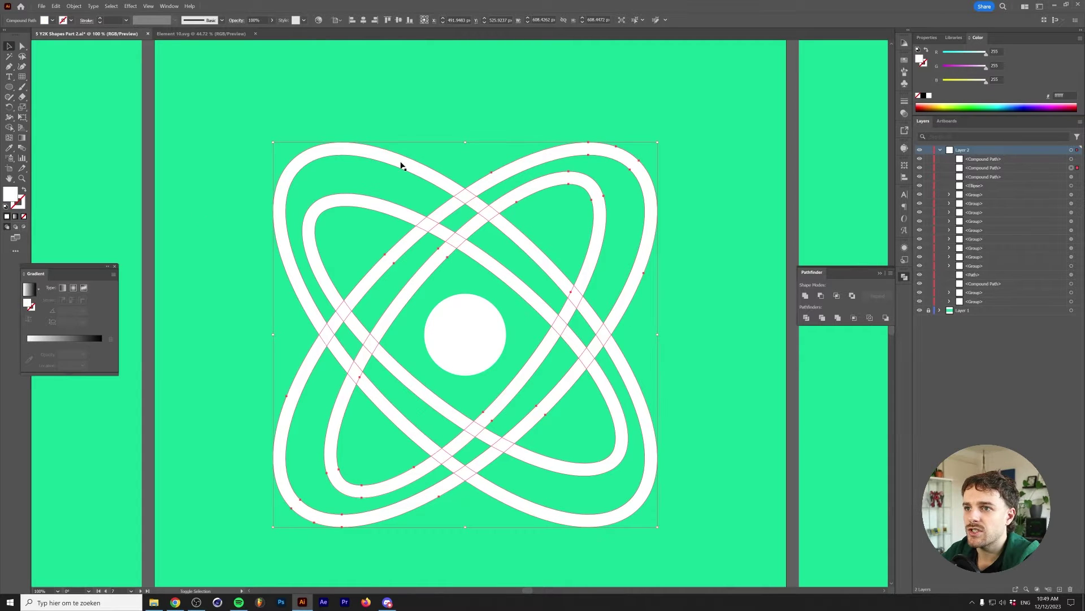
- Merge the diagonal band pieces with the Shape Builder so the orbits interlace
left_click(10, 128)
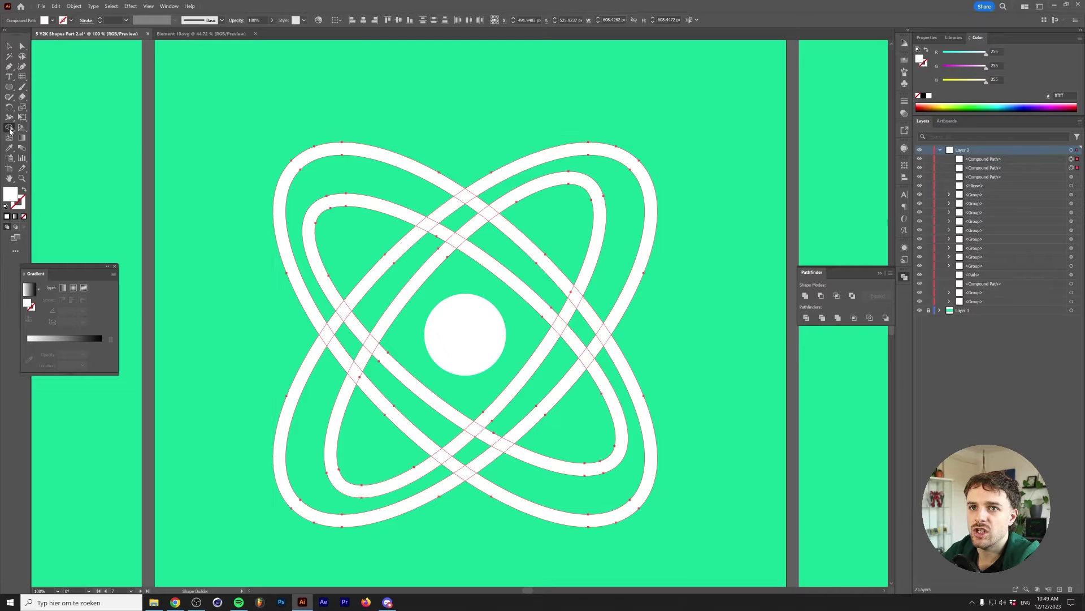
scroll(664, 254, "left", 2)
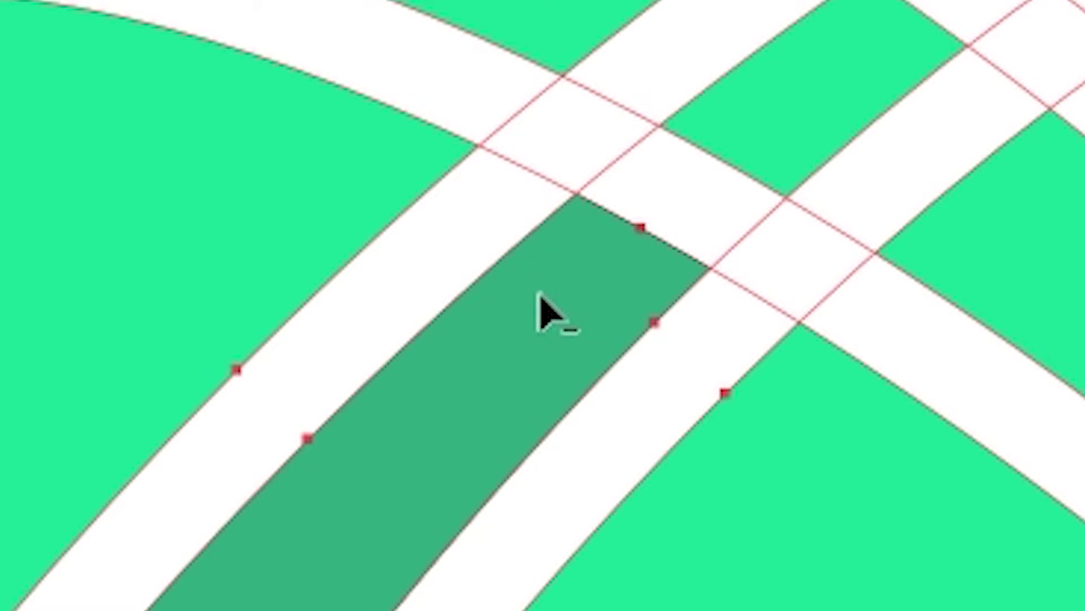
mouse_move(533, 292)
left_mouse_down()
mouse_move(695, 211)
mouse_move(910, 2)
left_mouse_up()
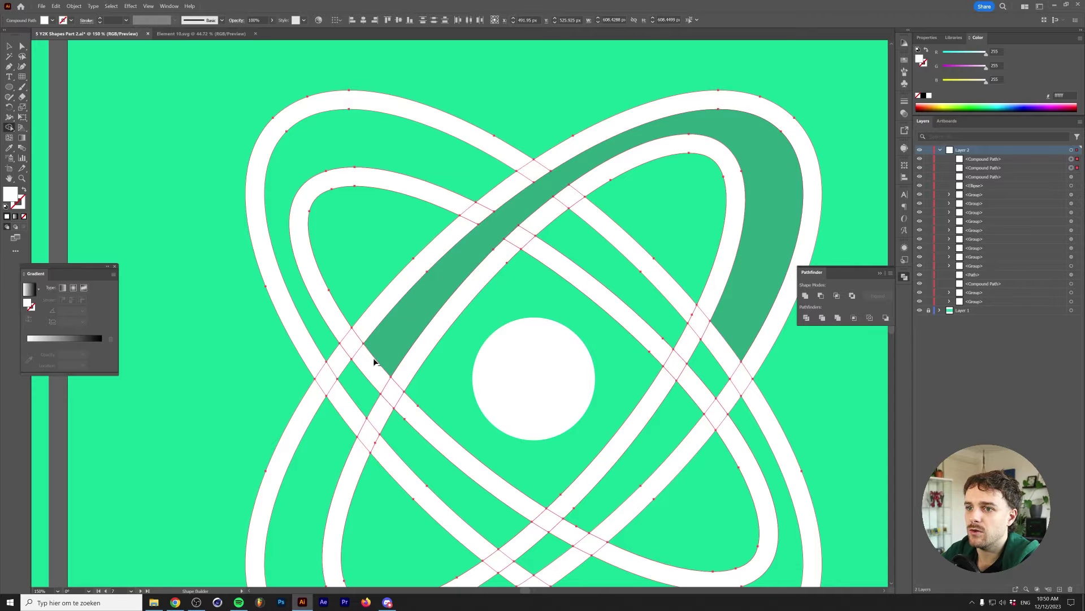
left_click_drag(375, 361, 362, 384)
mouse_move(345, 412)
left_mouse_down()
mouse_move(330, 431)
mouse_move(370, 368)
mouse_move(586, 509)
mouse_move(734, 326)
left_mouse_up()
key("ctrl+1")
- Select all atom shapes and use Shape Builder to merge the band segments with the inner lens regions
key("v")
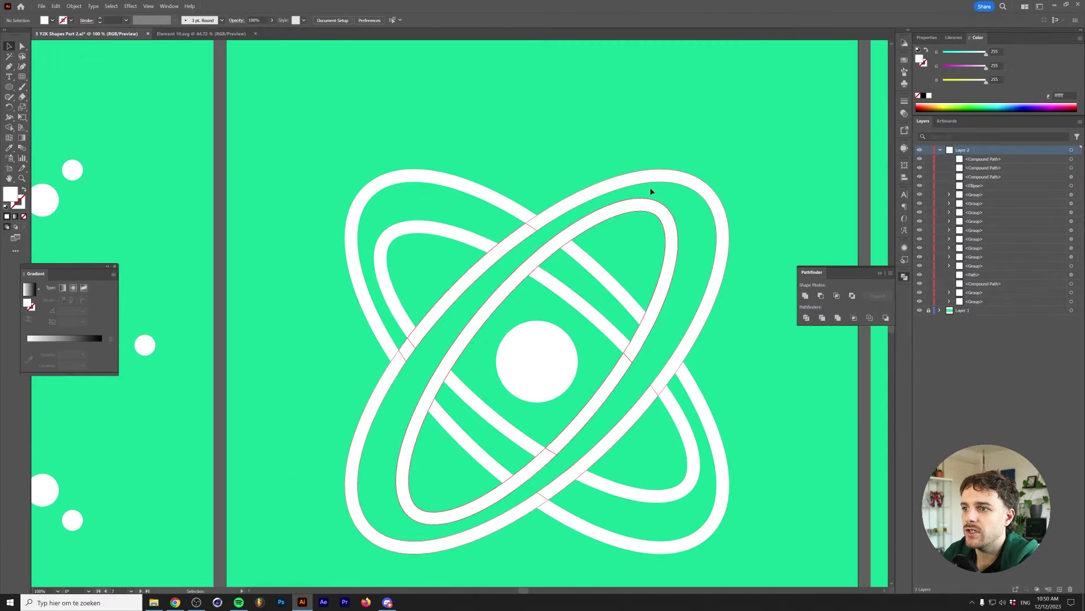
left_click(723, 156)
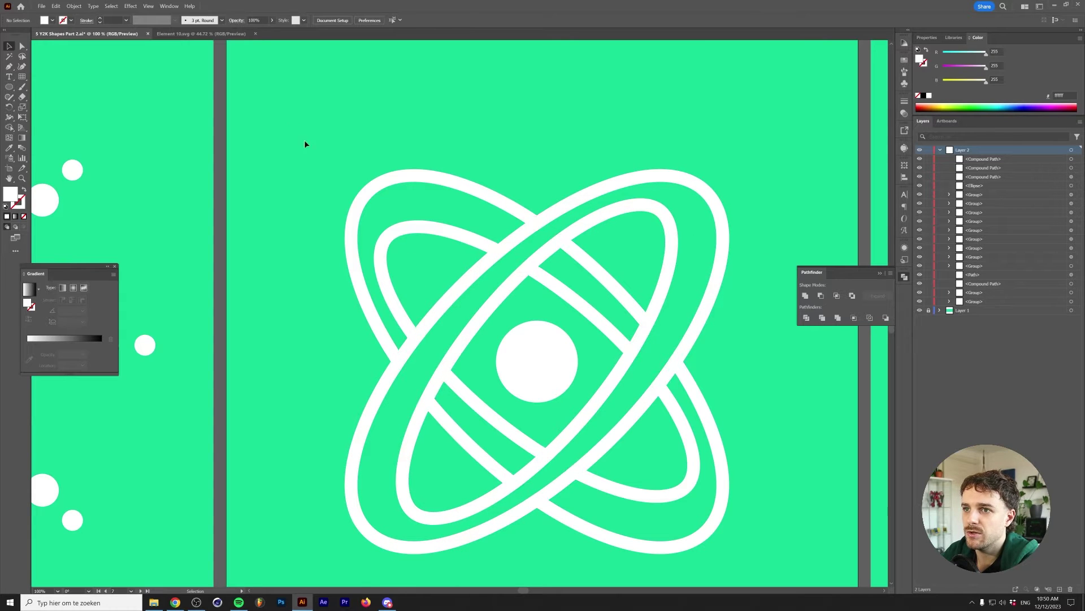
key("ctrl+a")
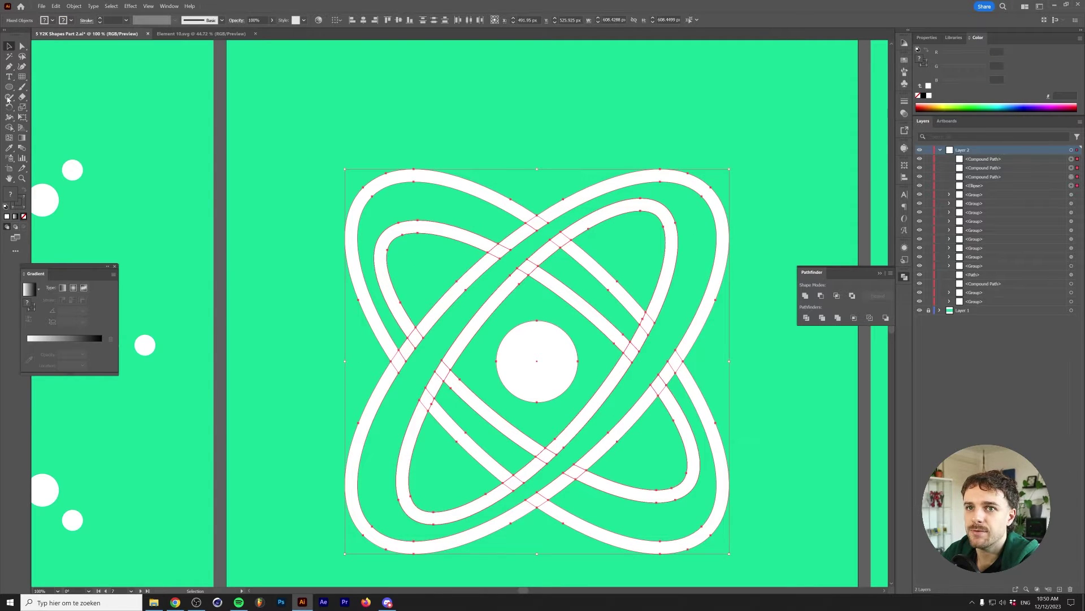
left_click(9, 127)
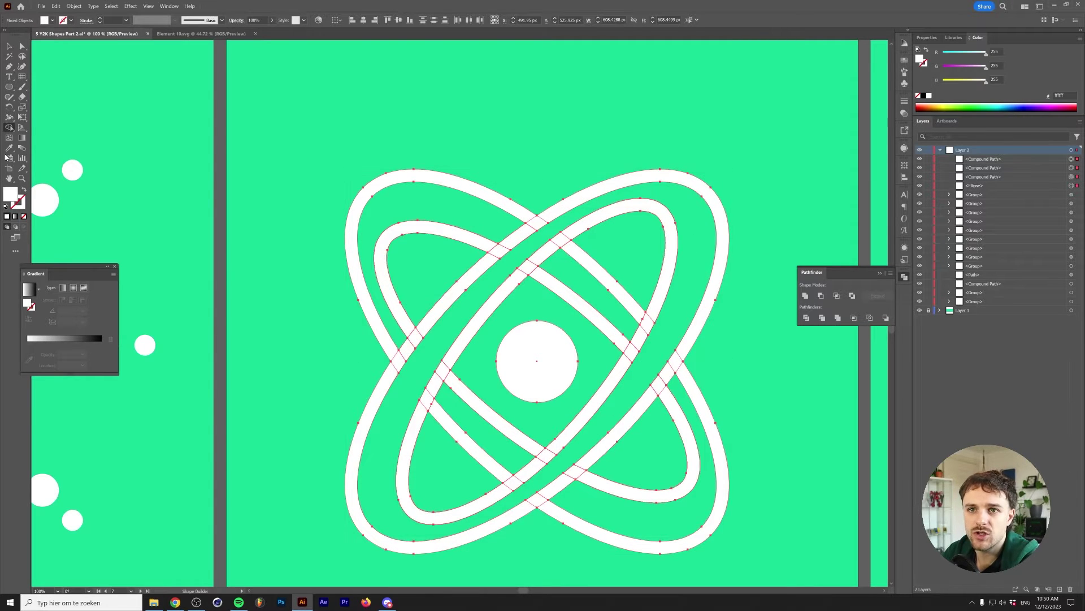
left_click(460, 284)
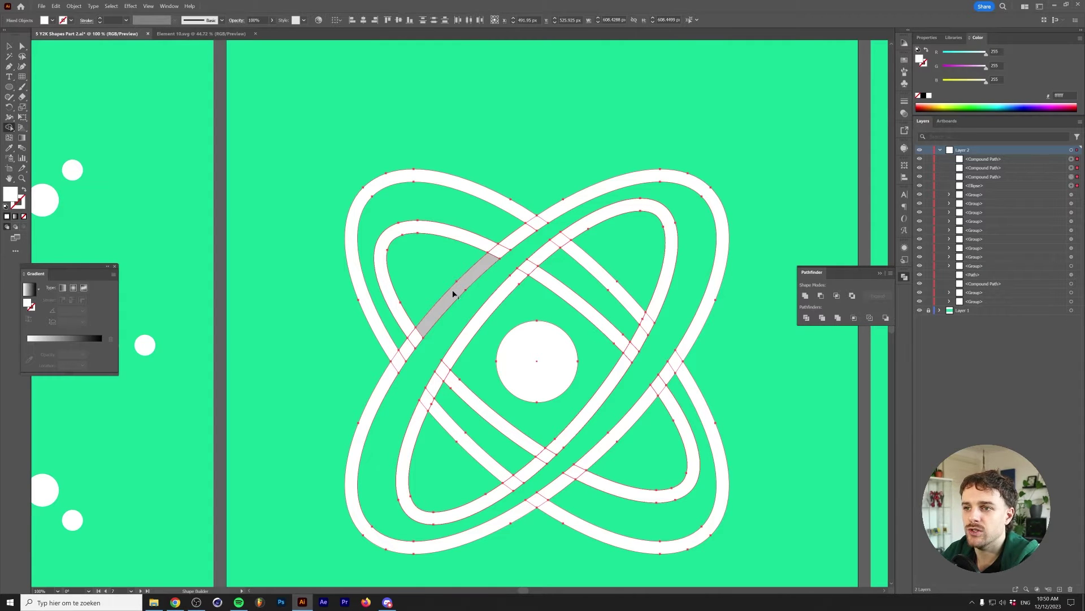
left_click_drag(452, 291, 418, 284)
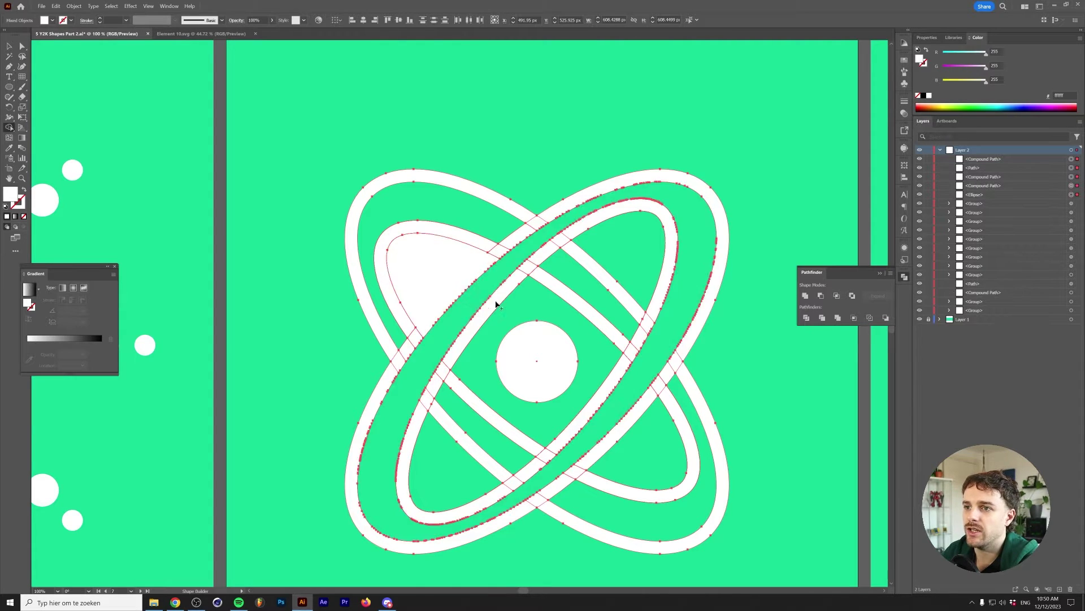
left_click_drag(499, 303, 579, 337)
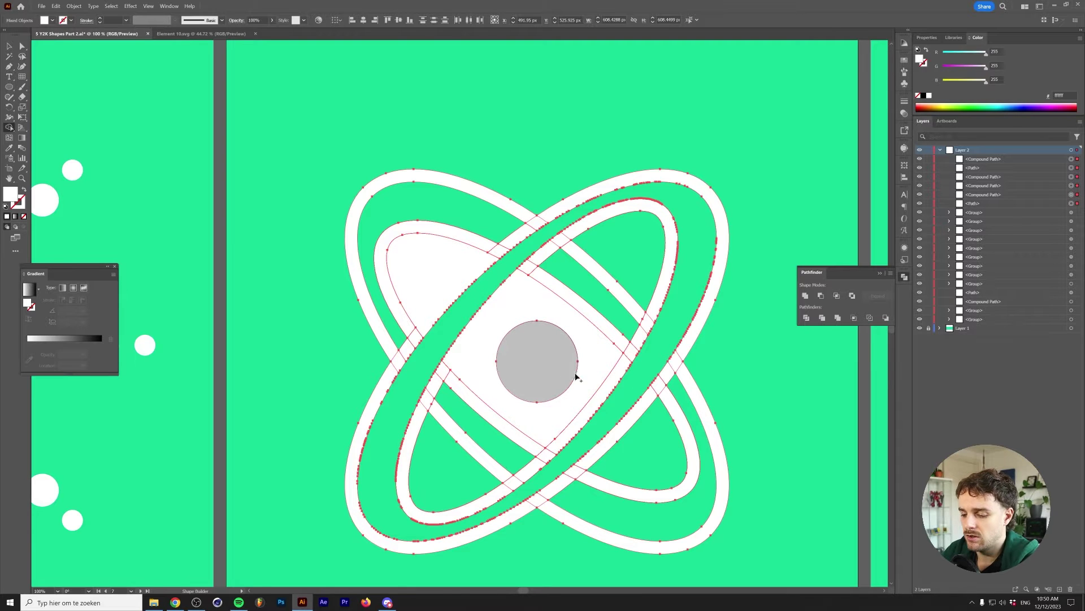
left_click_drag(652, 405, 650, 424)
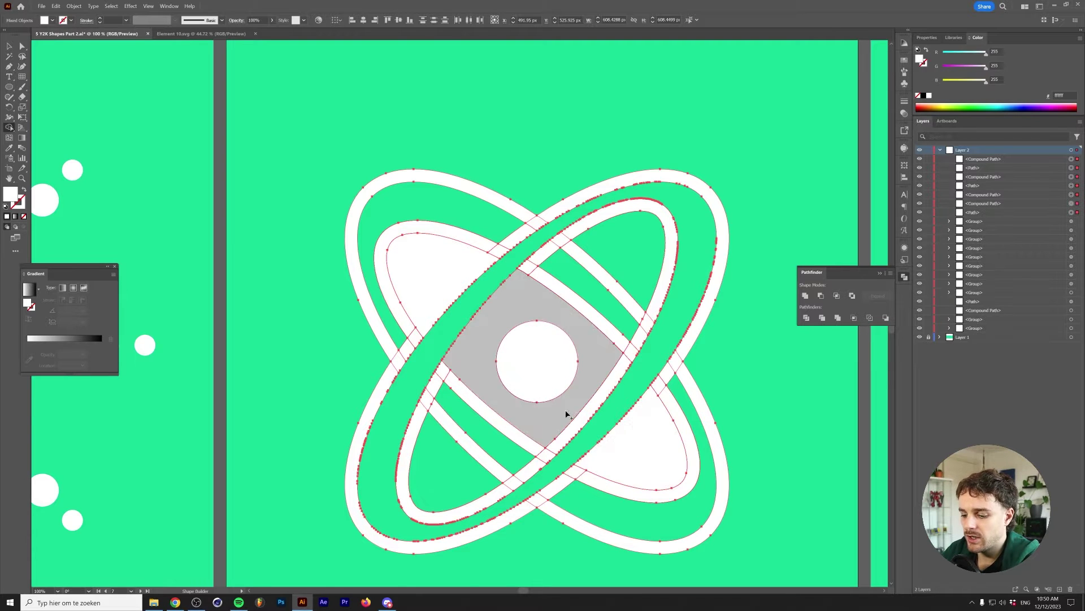
- Delete the centre circle as a hole, merge the upper-right and lower-left regions, then deselect
left_click(536, 355, "alt")
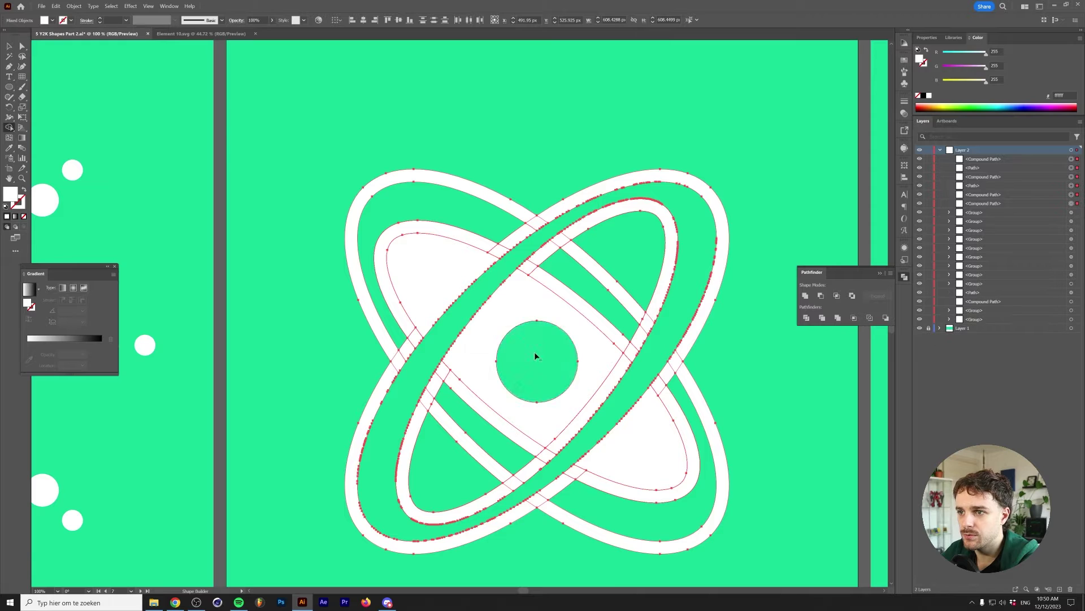
left_click(618, 240)
mouse_move(457, 441)
left_mouse_down()
mouse_move(432, 466)
mouse_move(412, 451)
left_mouse_up()
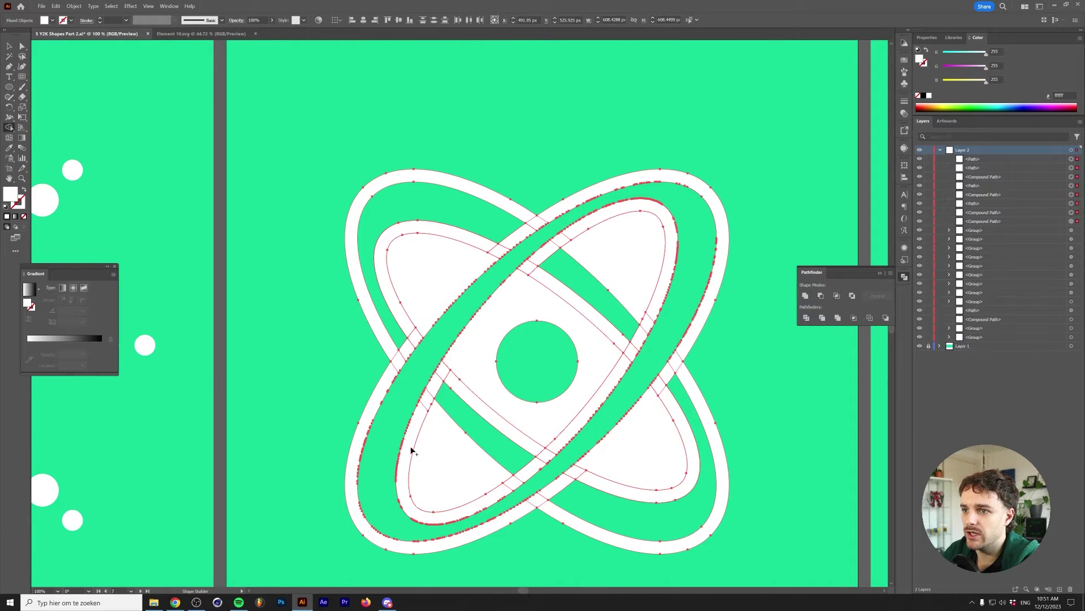
key("v")
key("ctrl+shift+a")
key("ctrl+minus")
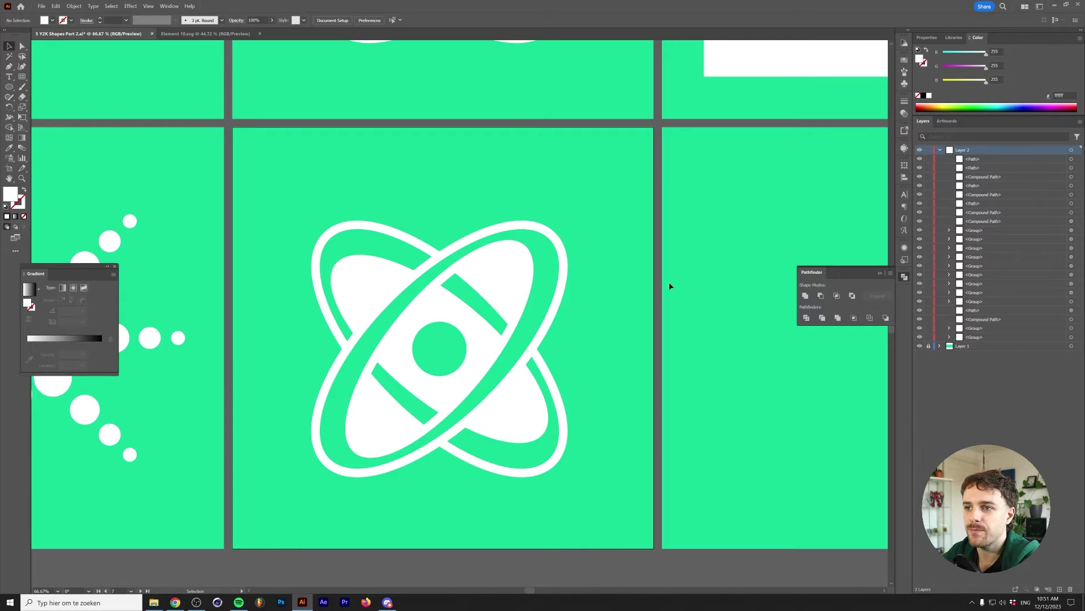
- Zoom out to the empty artboard below the arrow and pick the Rectangular Grid tool
key("ctrl+minus")
key("ctrl+minus")
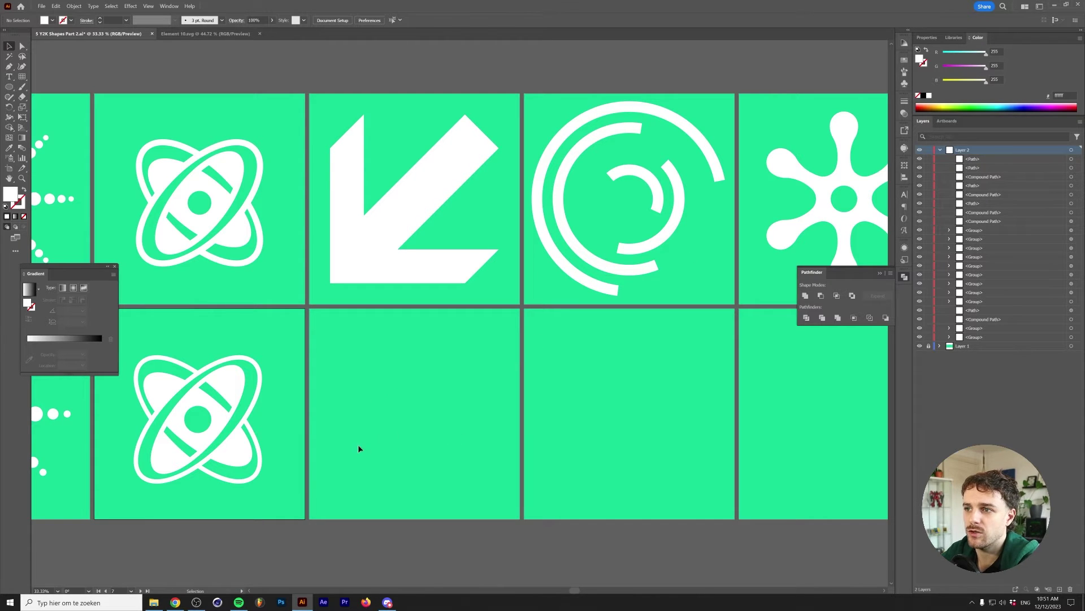
scroll(303, 475, "up", 1)
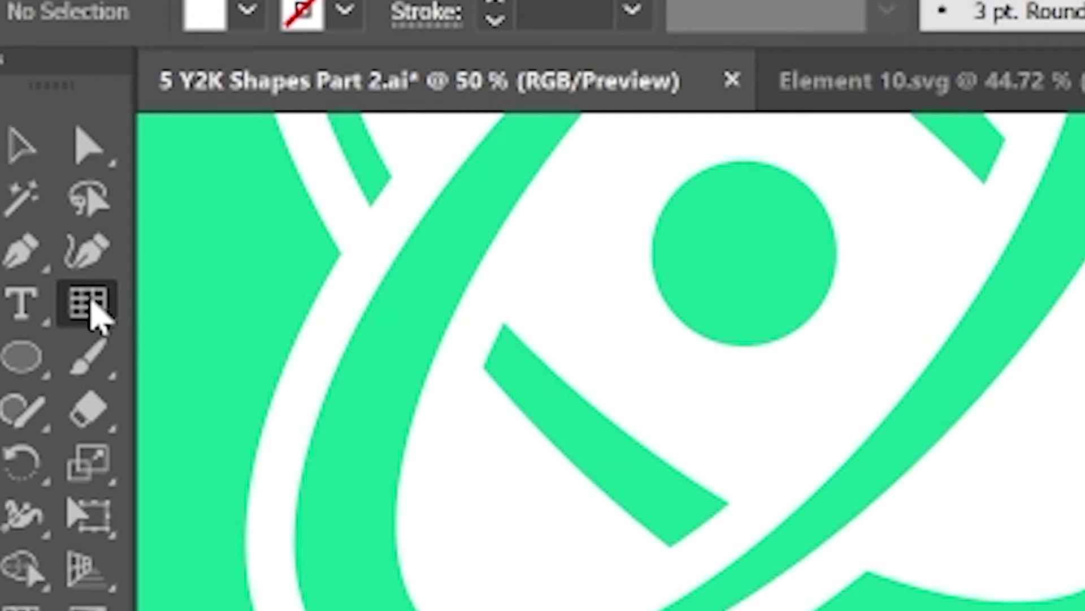
left_click(22, 76)
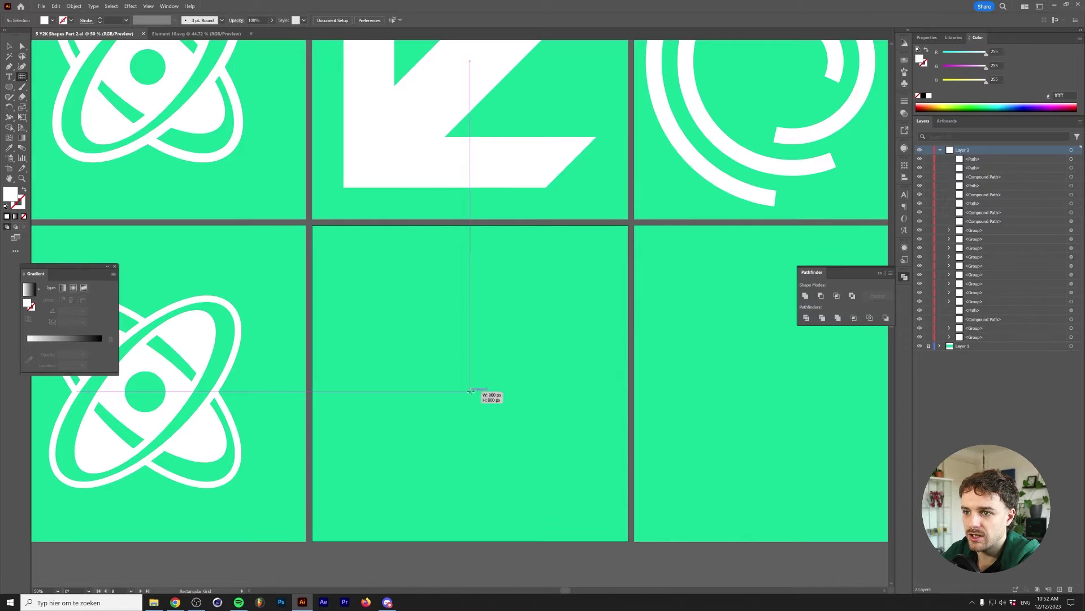
- Create an 800×800 px rectangular grid with 9 dividers each way and white lines
left_click(470, 390)
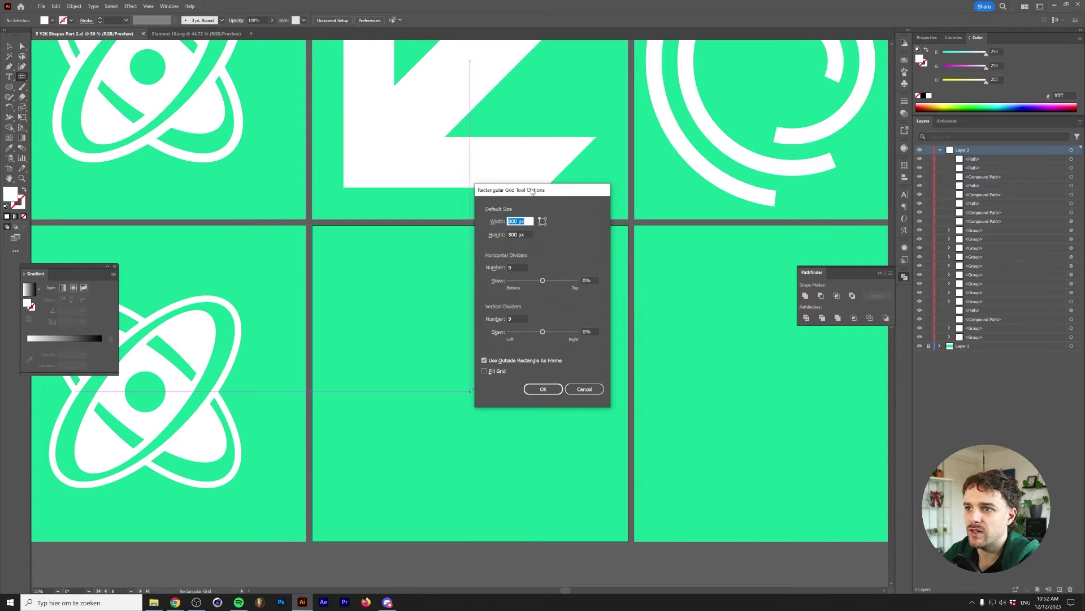
left_click_drag(531, 191, 475, 262)
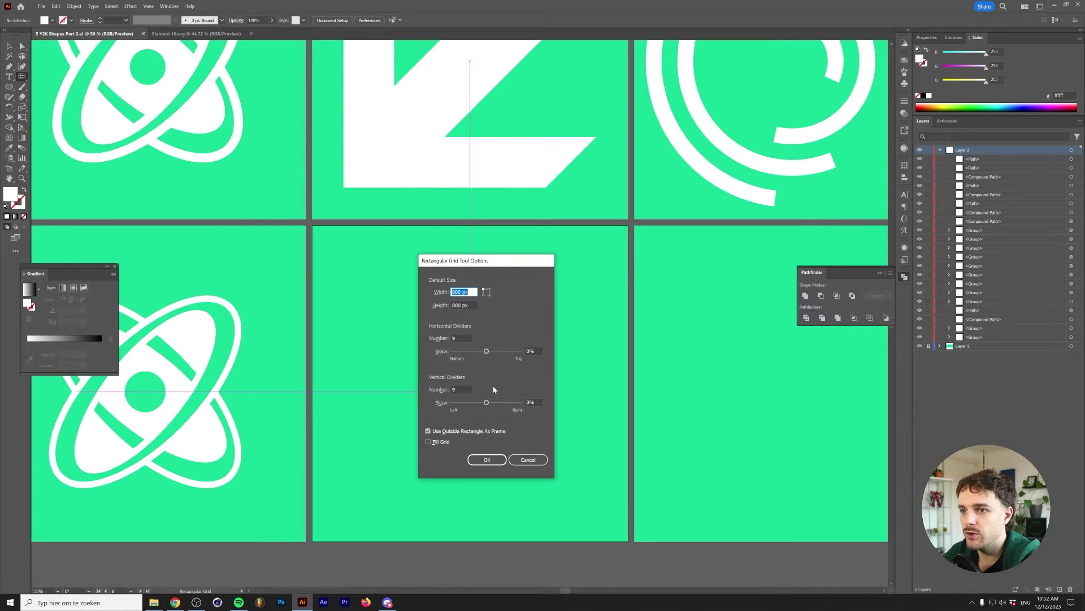
left_click(485, 460)
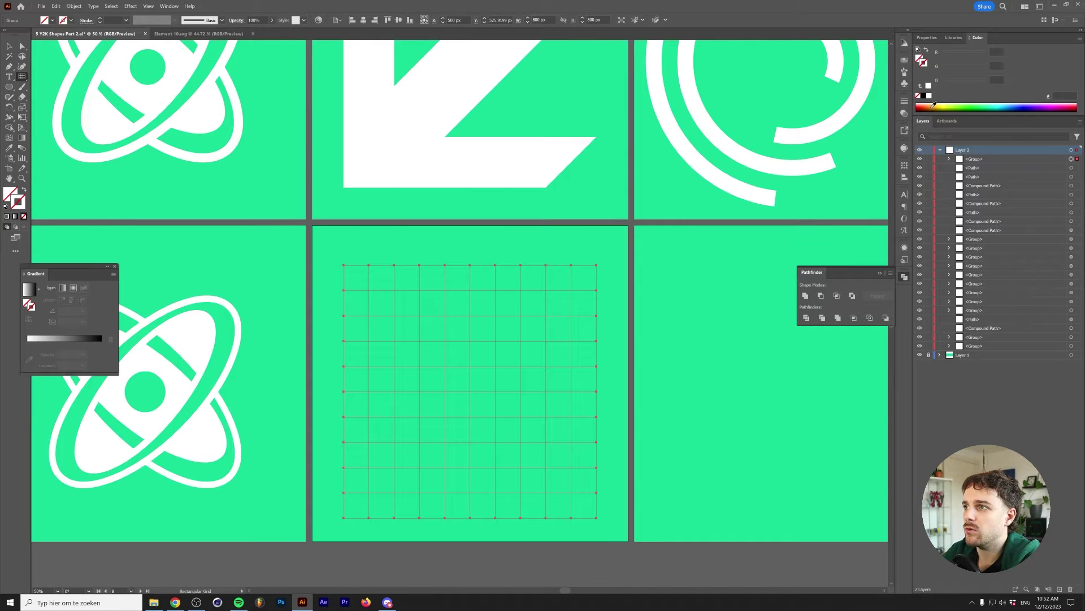
left_click(929, 95)
left_click(10, 46)
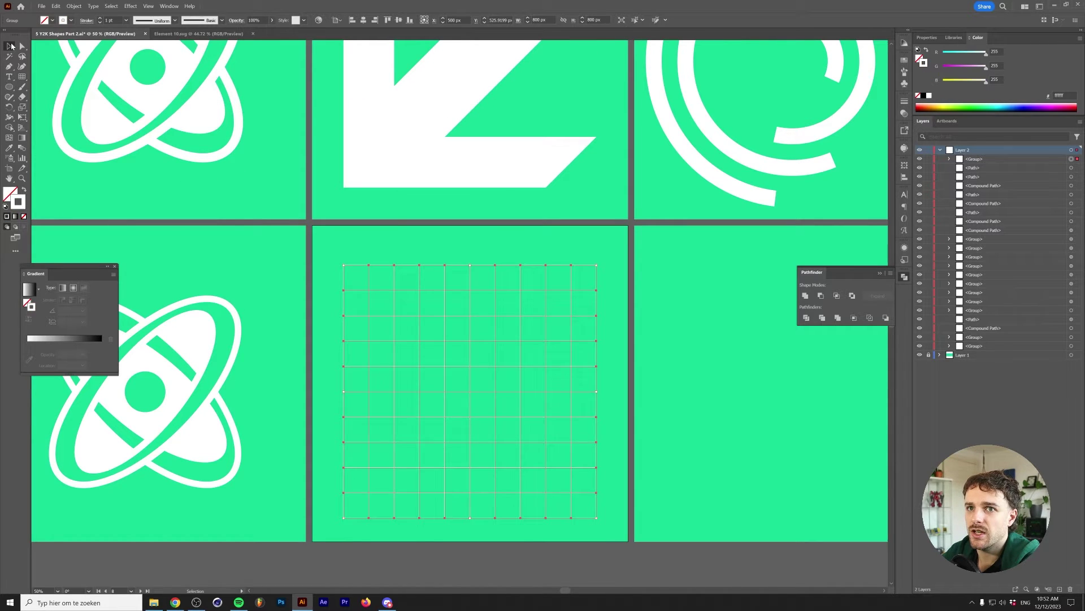
left_click(353, 247)
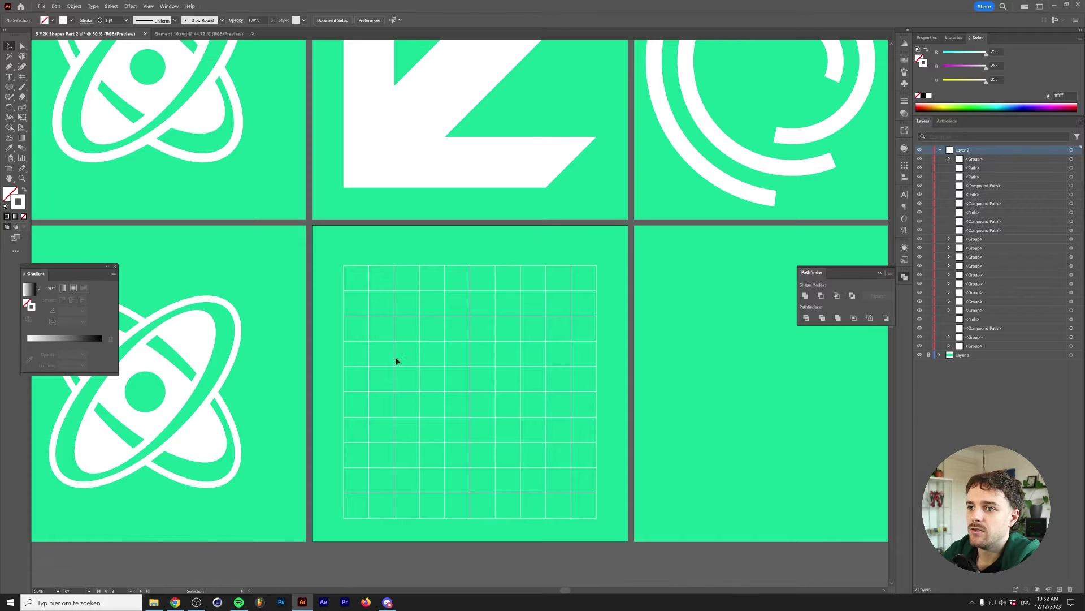
- Paste a copy of the grid in place with Ctrl+C and Ctrl+F, then switch to Outline view
key("ctrl+plus")
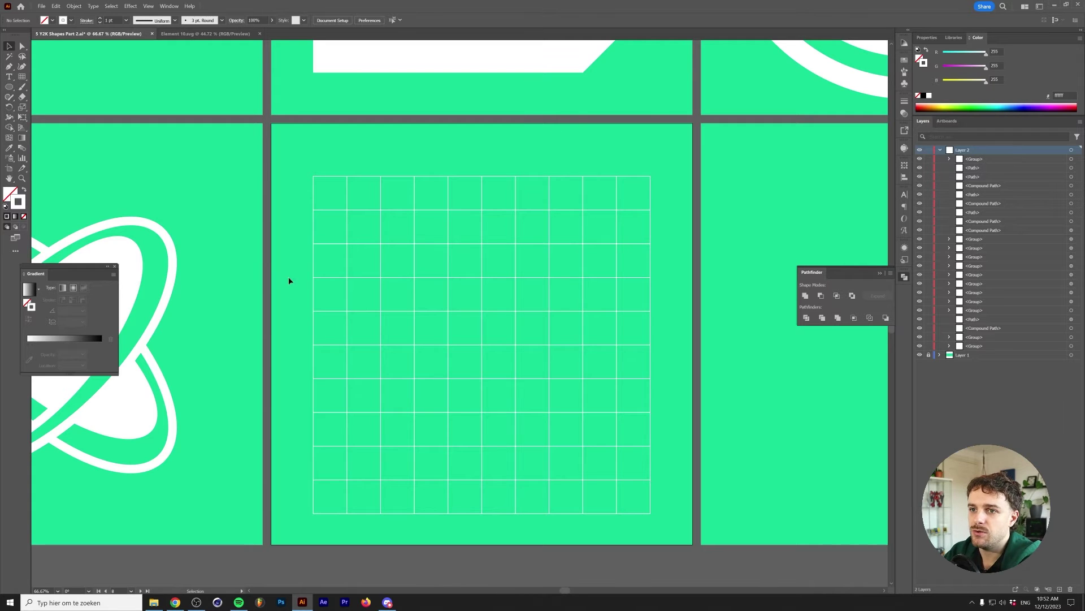
left_click(413, 378)
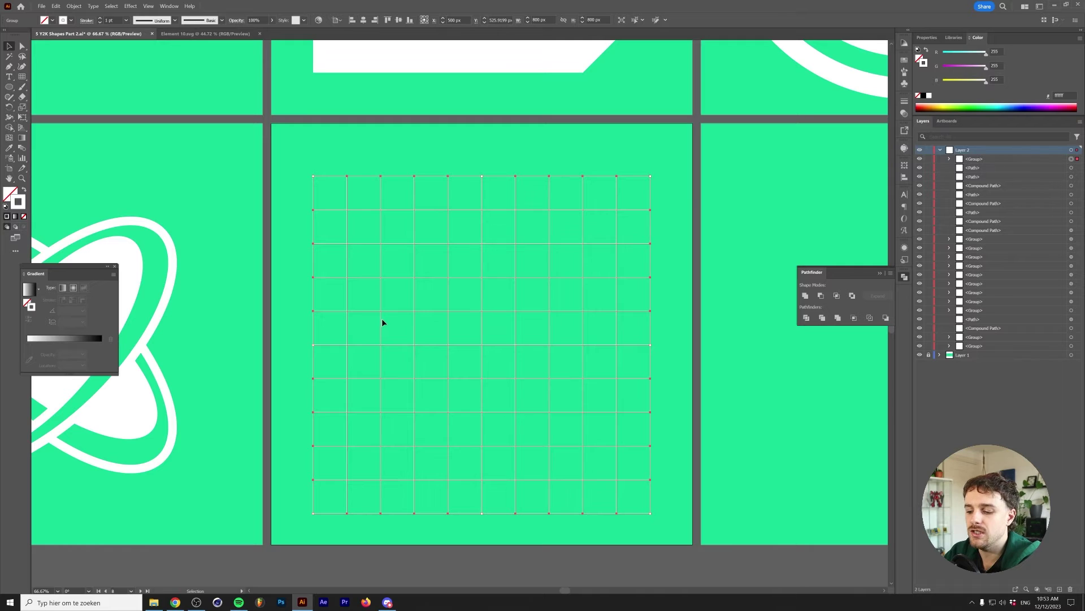
key("a")
key("ctrl+c")
key("ctrl+f")
key("v")
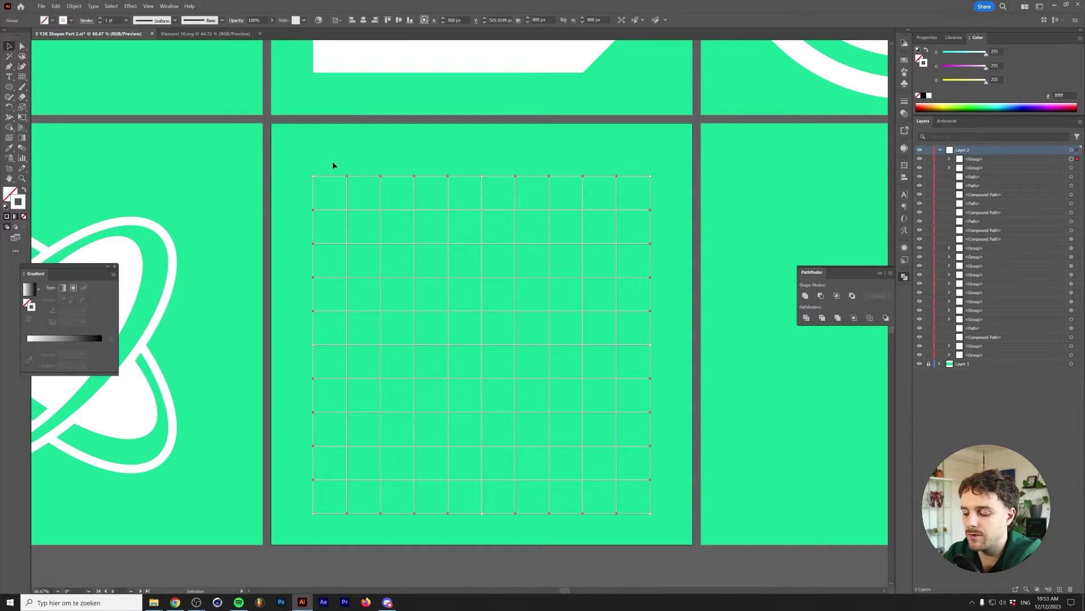
key("ctrl+y")
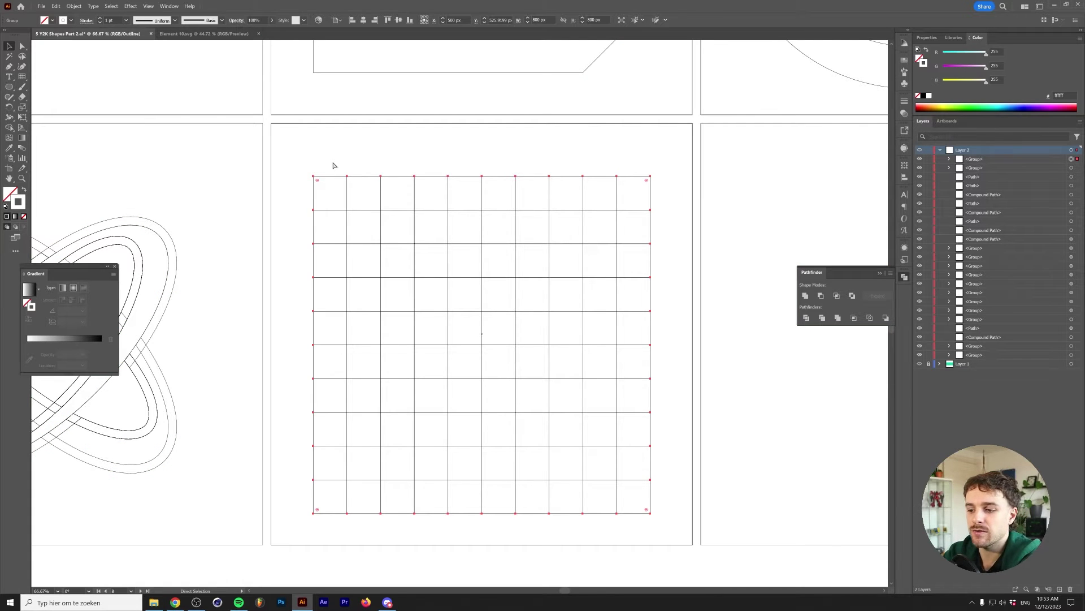
key("ctrl+y")
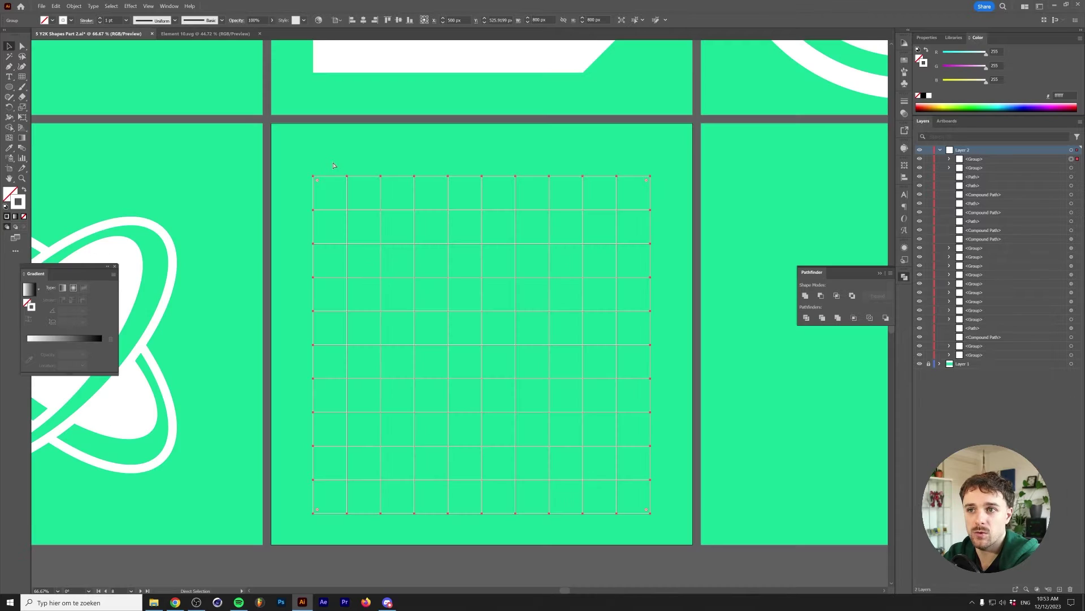
key("ctrl+y")
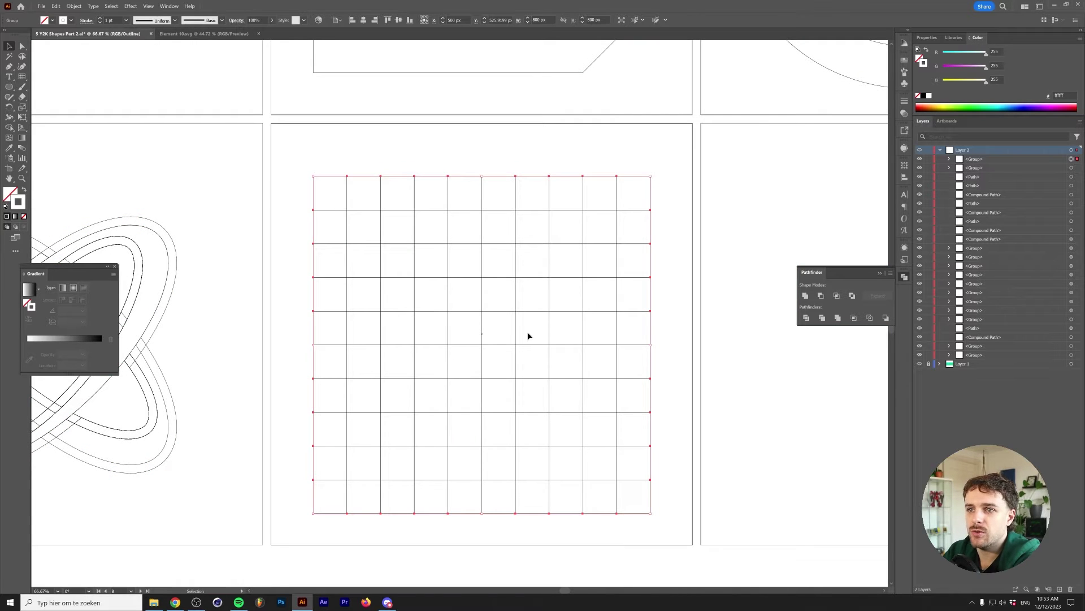
- Rotate the grid copy by 45° into a diamond
left_click(10, 107)
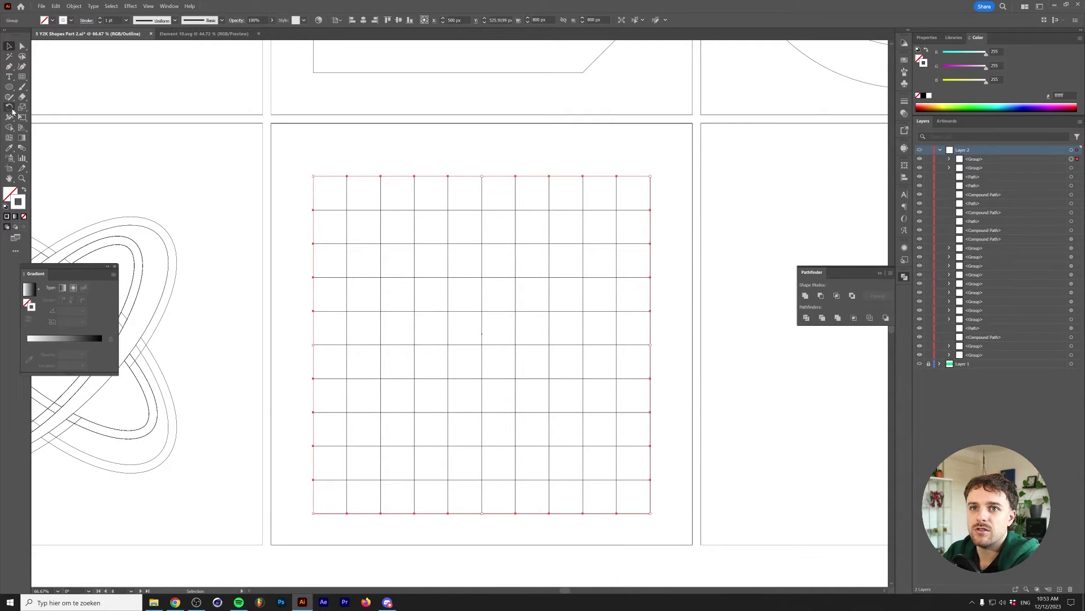
left_click_drag(536, 160, 351, 170)
left_click(11, 45)
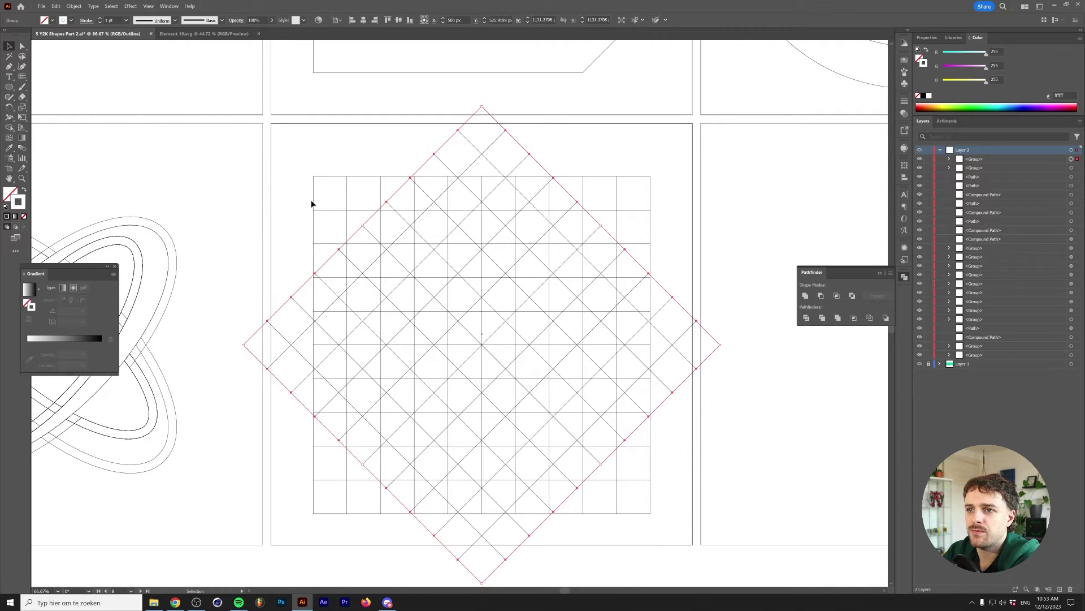
- Scale the diamond grid up to 1600 px from a corner, then reselect the diamond grid group
mouse_move(363, 225)
left_mouse_down()
mouse_move(304, 170)
mouse_move(340, 169)
mouse_move(377, 212)
left_mouse_up()
scroll(306, 174, "up", 6)
scroll(314, 188, "up", 1)
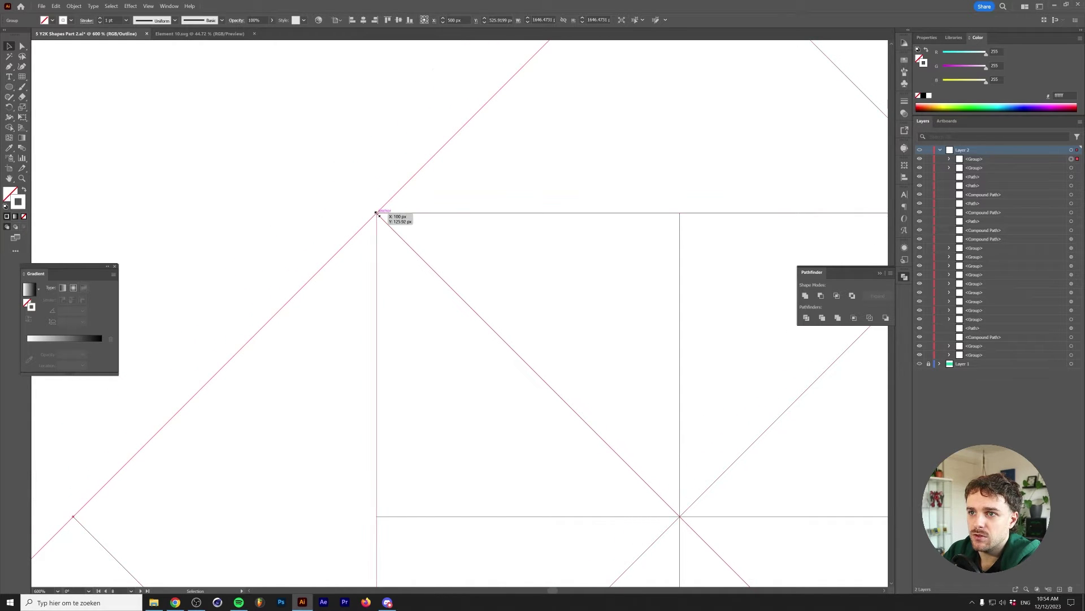
scroll(319, 184, "down", 7)
left_click(319, 184)
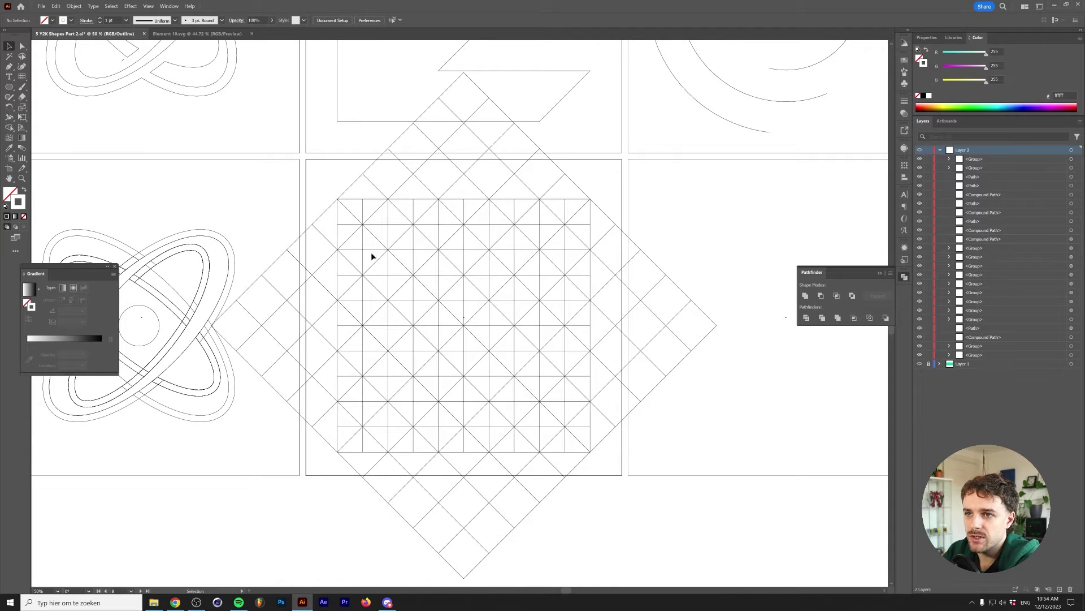
left_click(444, 307)
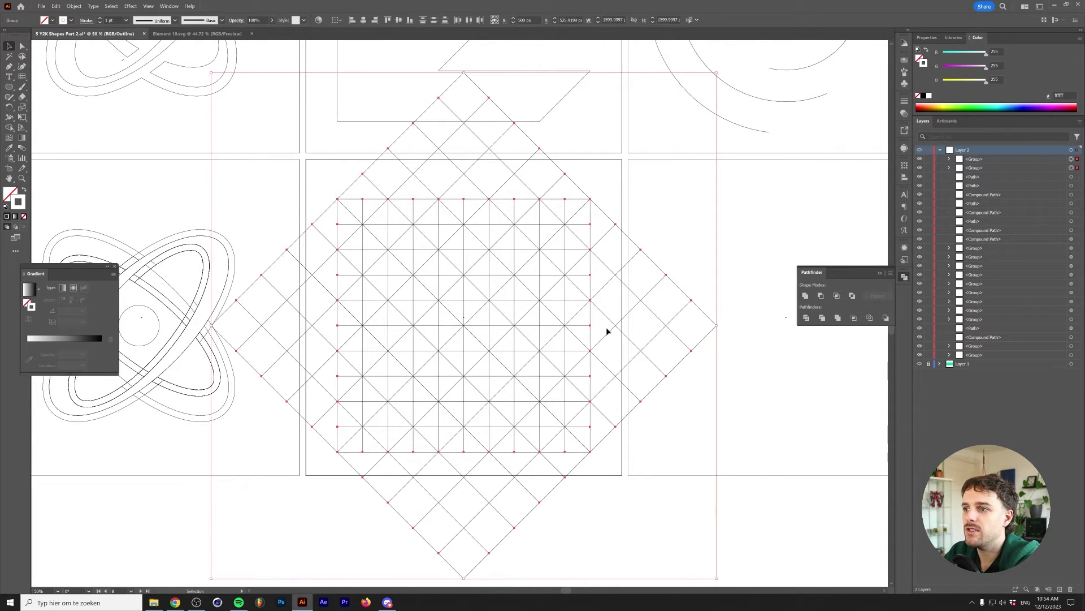
- Split the overlapping grids at every intersection with Pathfinder Divide and reselect the divided group
left_click(806, 318)
key("a")
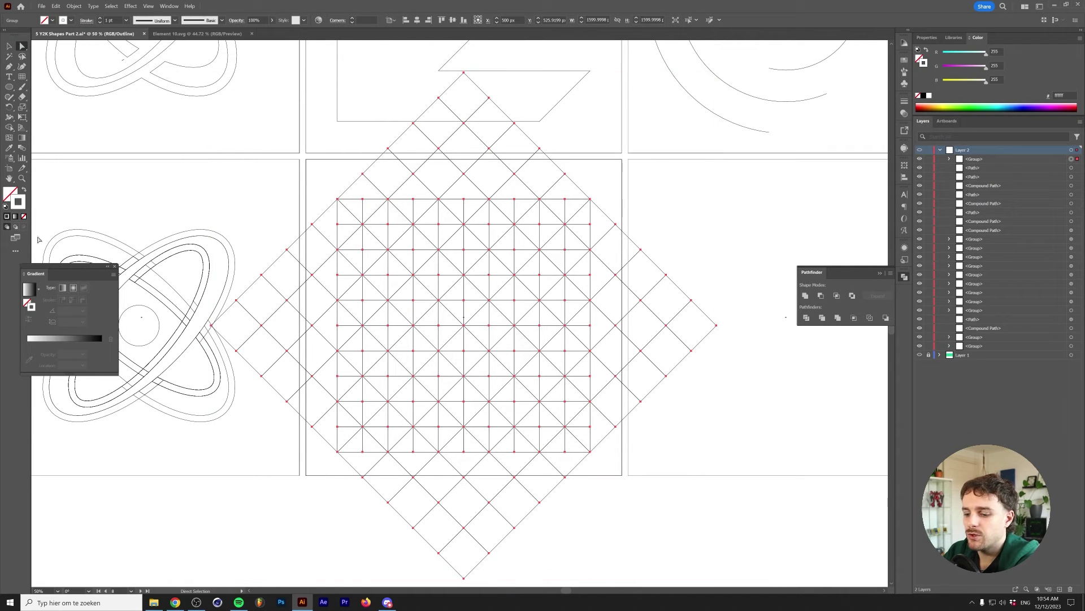
left_click(38, 239)
key("v")
left_click_drag(230, 223, 177, 273)
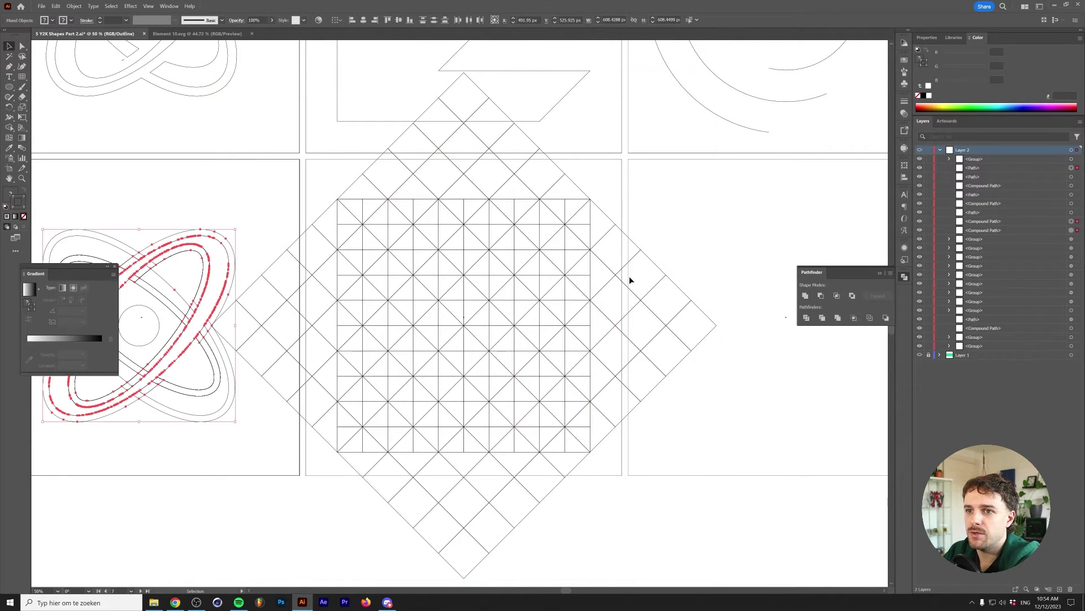
left_click(393, 304)
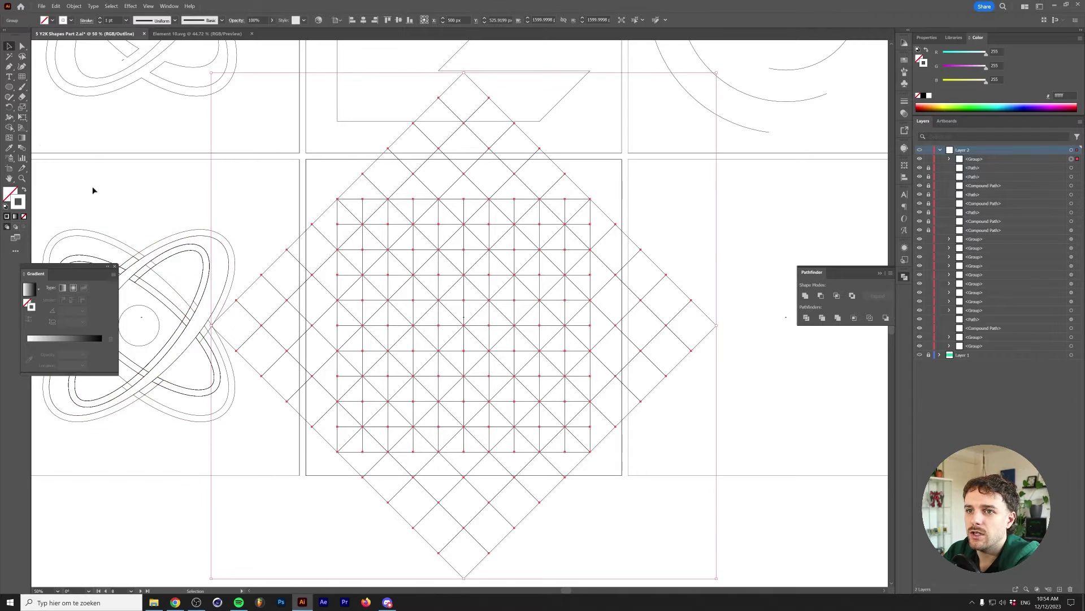
- Select the left, bottom and right diagonal sections outside the square grid and delete them
left_click(22, 47)
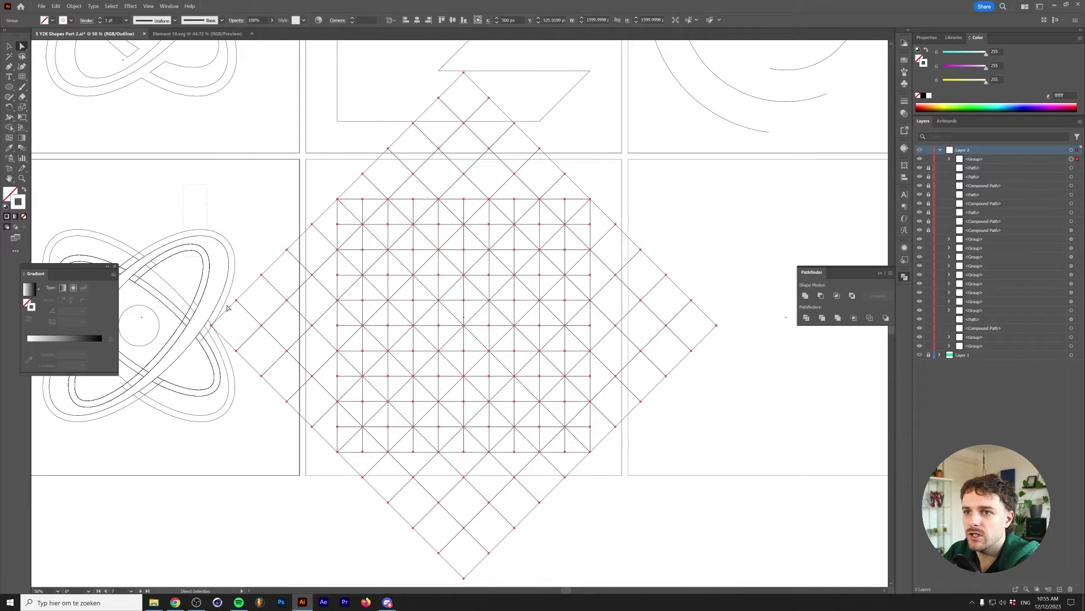
left_click(320, 459)
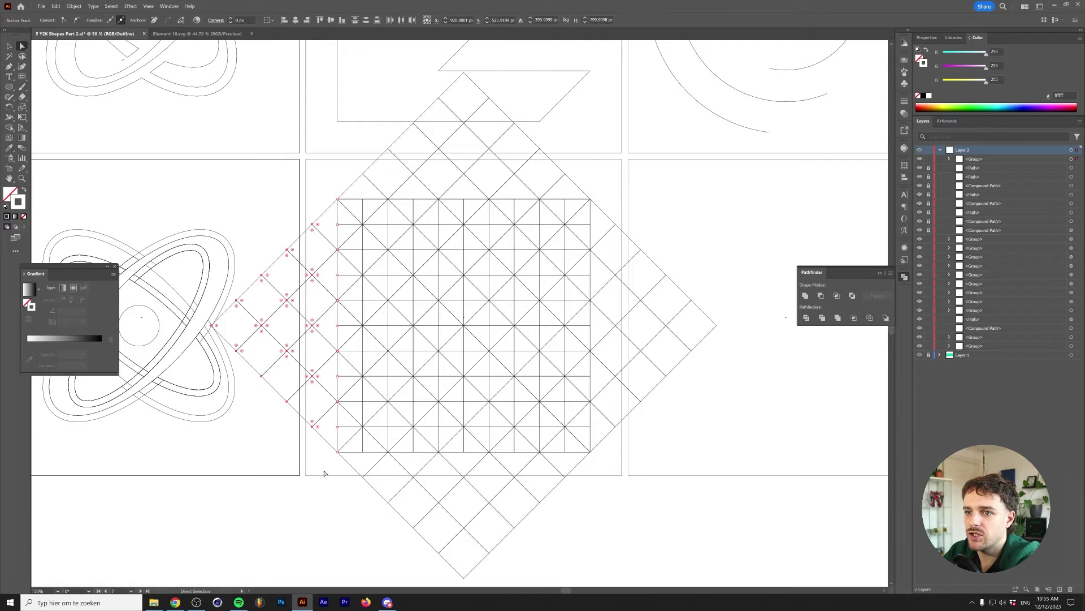
left_click(364, 481, "shift")
scroll(611, 574, "down", 2)
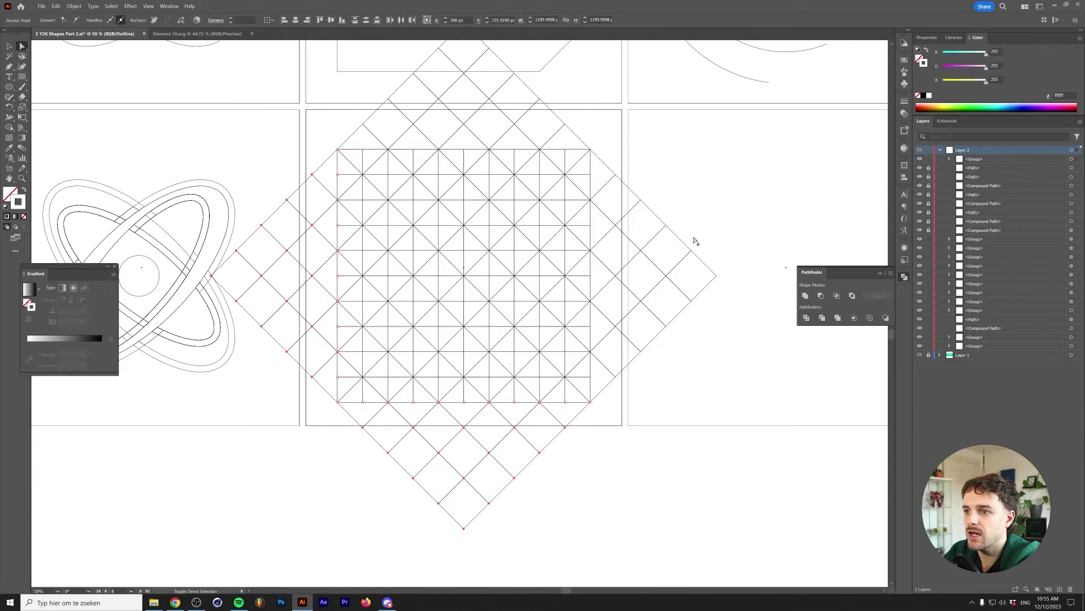
left_click_drag(670, 238, 607, 397)
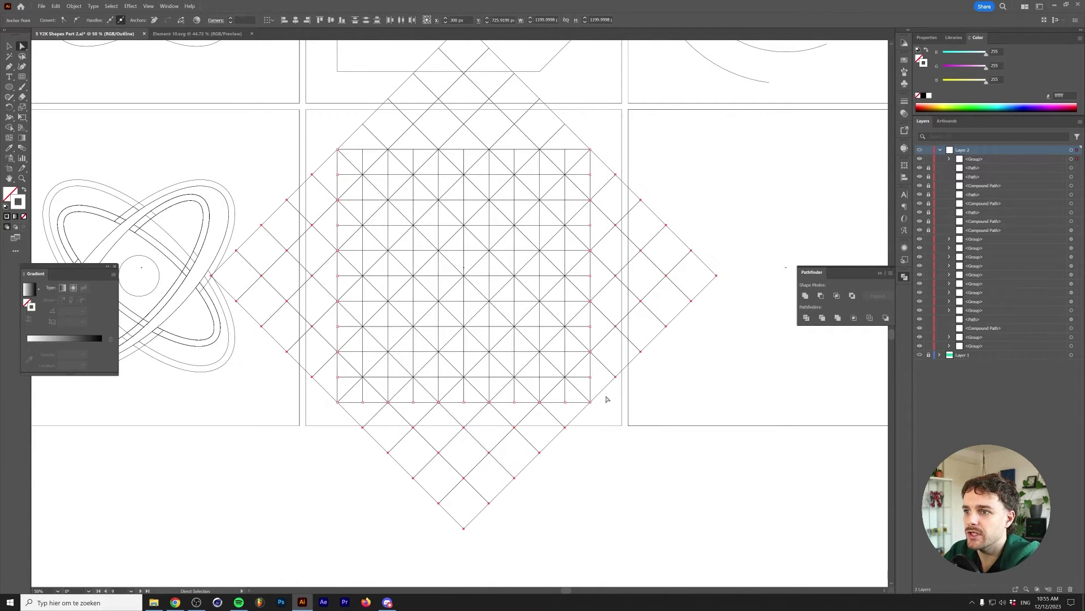
scroll(606, 398, "up", 3)
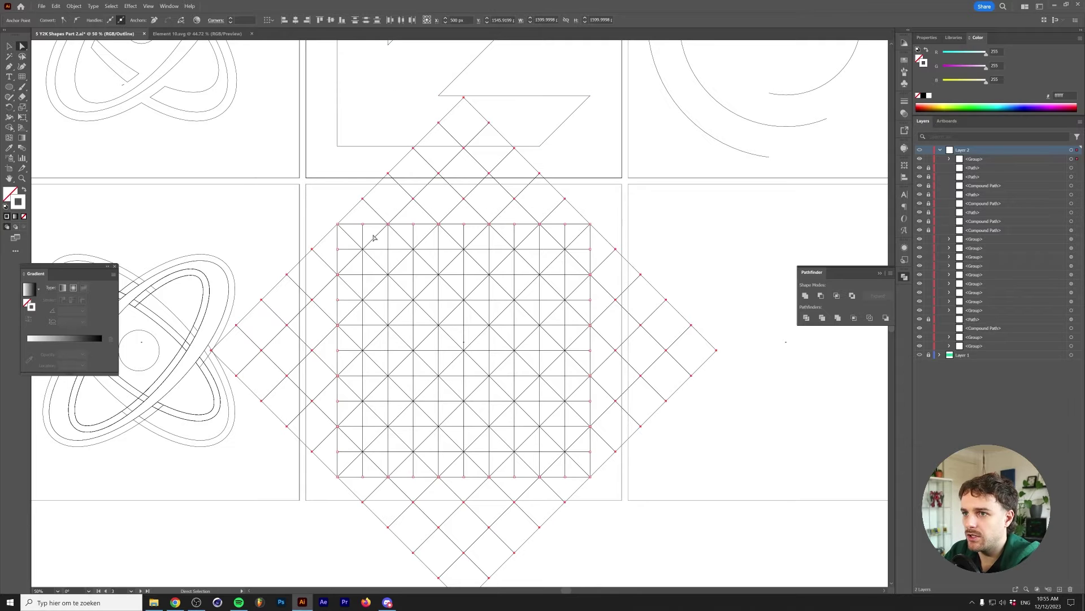
key("Delete")
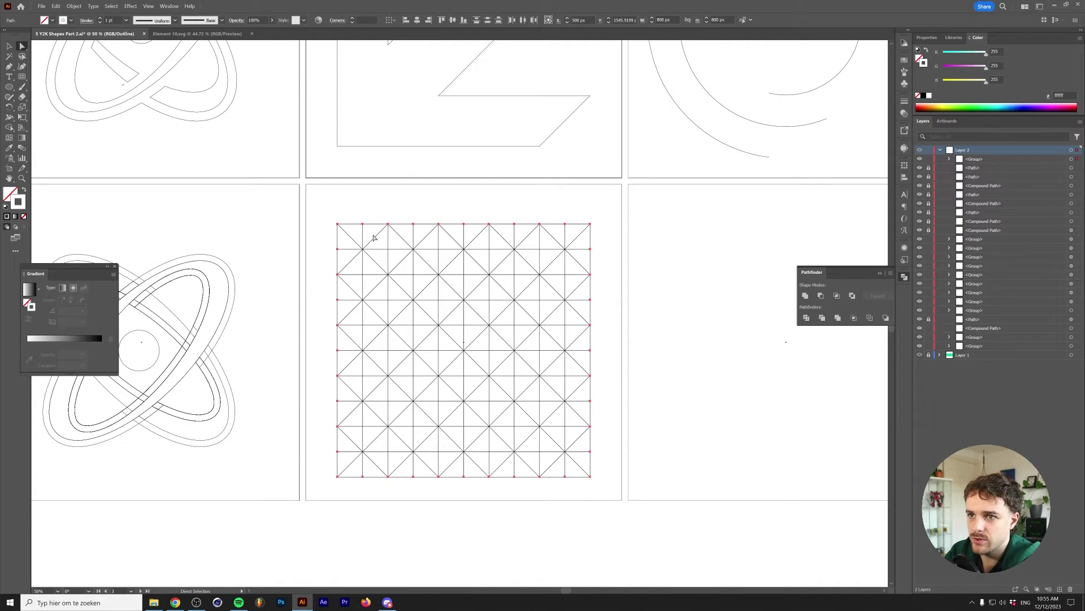
- Deselect, then marquee-select the whole trimmed square grid for Shape Builder
key("ctrl+shift+a")
key("v")
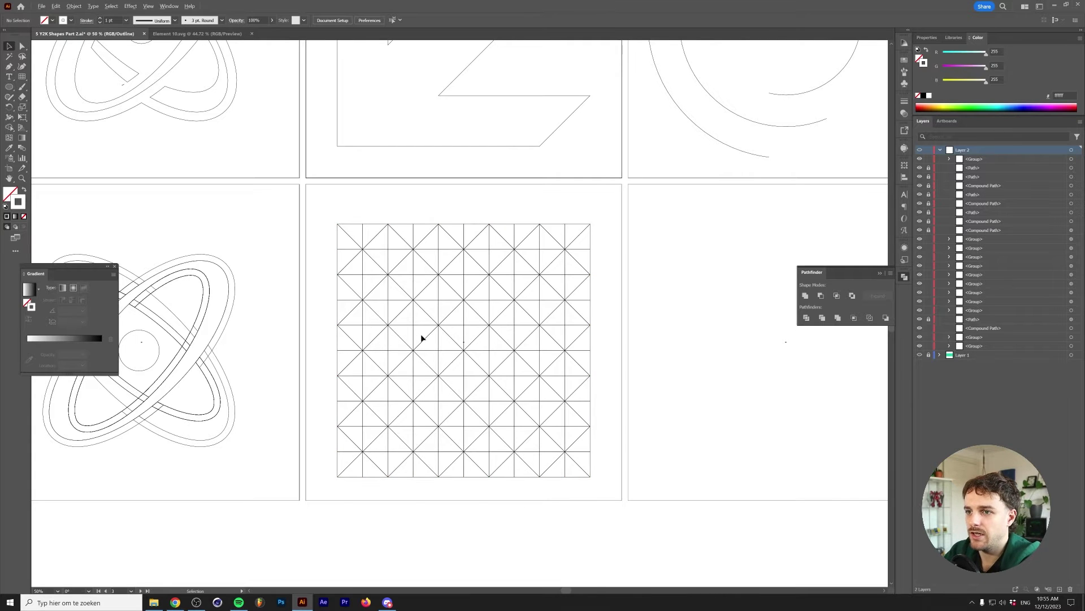
scroll(421, 338, "up", 1)
scroll(536, 306, "down", 1)
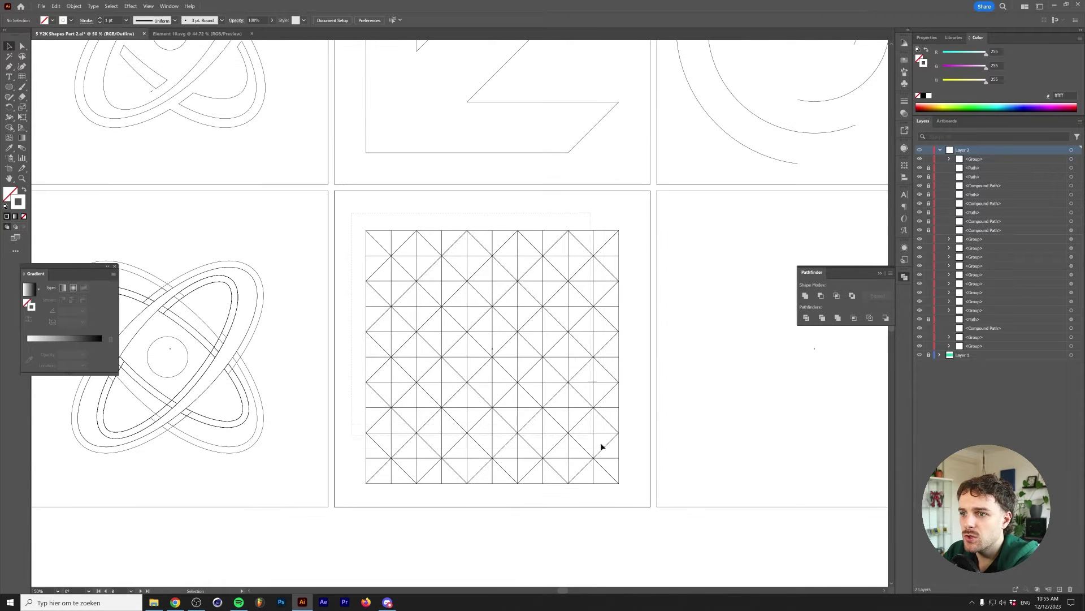
left_click_drag(630, 501, 475, 426)
key("shift+m")
scroll(411, 392, "up", 1)
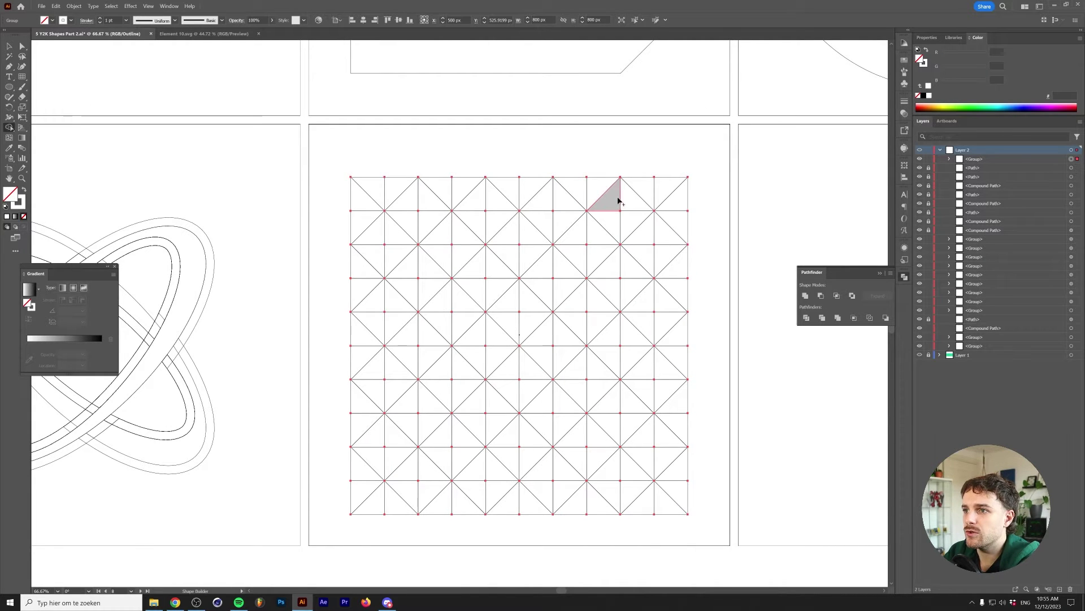
- Merge the top-right diagonal band, bottom row and top-left triangles into one arrow shape
mouse_move(618, 198)
left_mouse_down()
mouse_move(664, 244)
mouse_move(435, 470)
mouse_move(409, 493)
mouse_move(368, 496)
mouse_move(359, 482)
mouse_move(409, 409)
mouse_move(610, 228)
mouse_move(426, 397)
mouse_move(391, 475)
mouse_move(561, 324)
mouse_move(618, 249)
mouse_move(428, 434)
left_mouse_up()
mouse_move(400, 500)
left_mouse_down()
mouse_move(608, 501)
mouse_move(637, 492)
mouse_move(659, 460)
mouse_move(455, 463)
mouse_move(405, 395)
mouse_move(415, 315)
mouse_move(402, 218)
mouse_move(383, 223)
mouse_move(368, 286)
mouse_move(365, 438)
left_mouse_up()
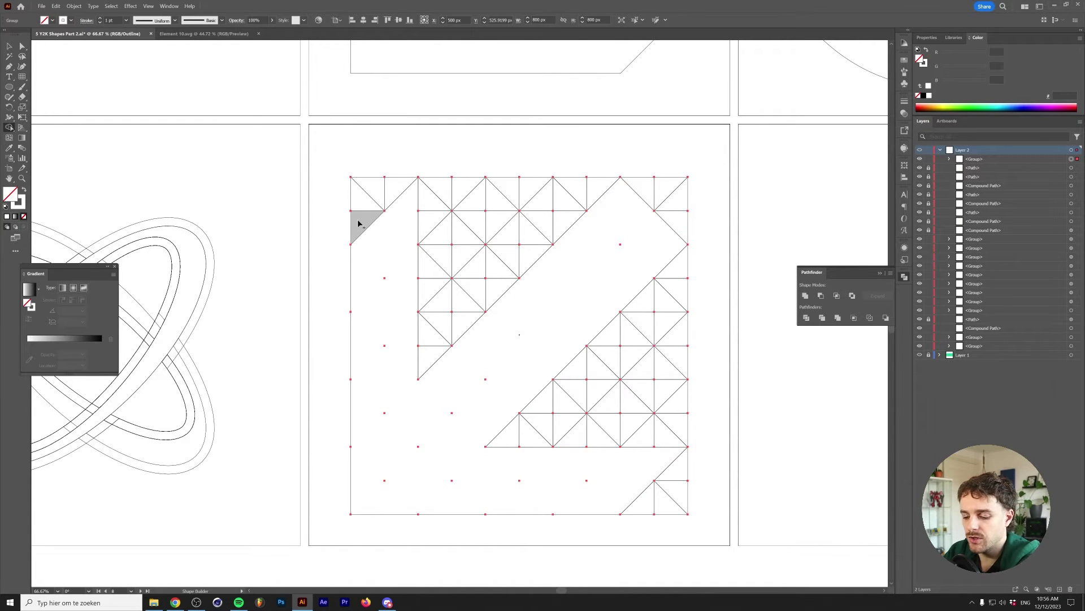
mouse_move(359, 224)
left_mouse_down()
mouse_move(375, 190)
mouse_move(443, 151)
mouse_move(432, 356)
mouse_move(508, 256)
mouse_move(468, 223)
mouse_move(460, 194)
mouse_move(497, 226)
mouse_move(683, 219)
mouse_move(643, 513)
left_mouse_up()
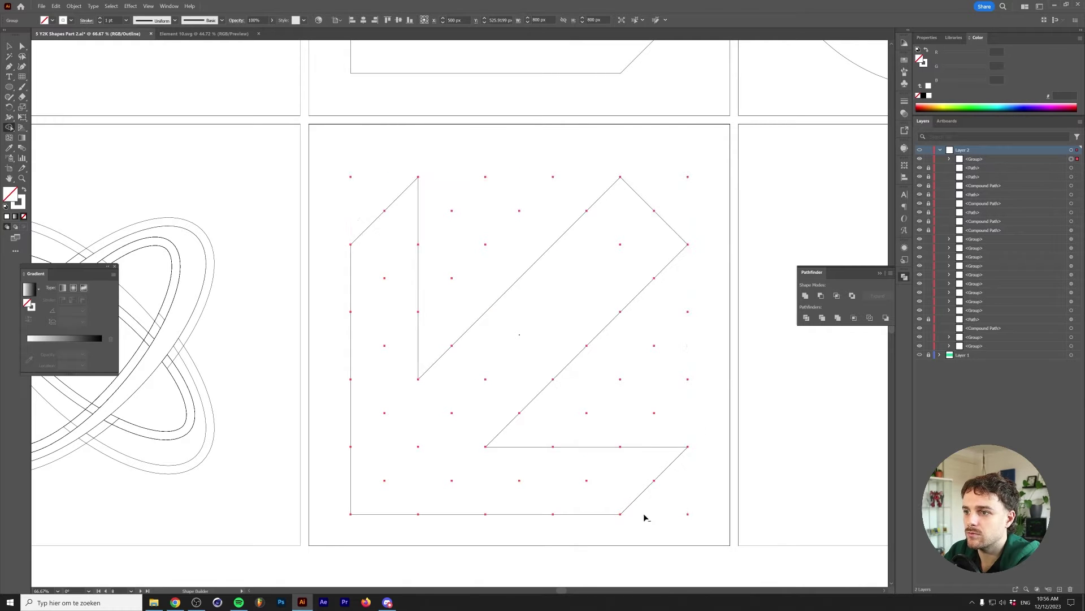
- Isolate the grid group, select the merged arrow path and cut it out
key("v")
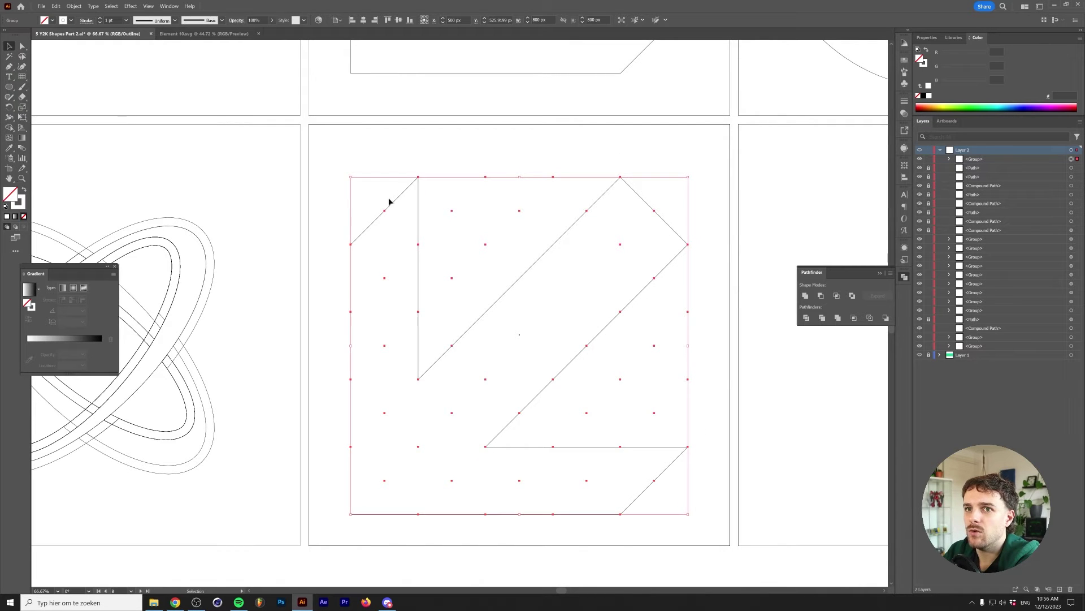
double_click(559, 240)
left_click(559, 240)
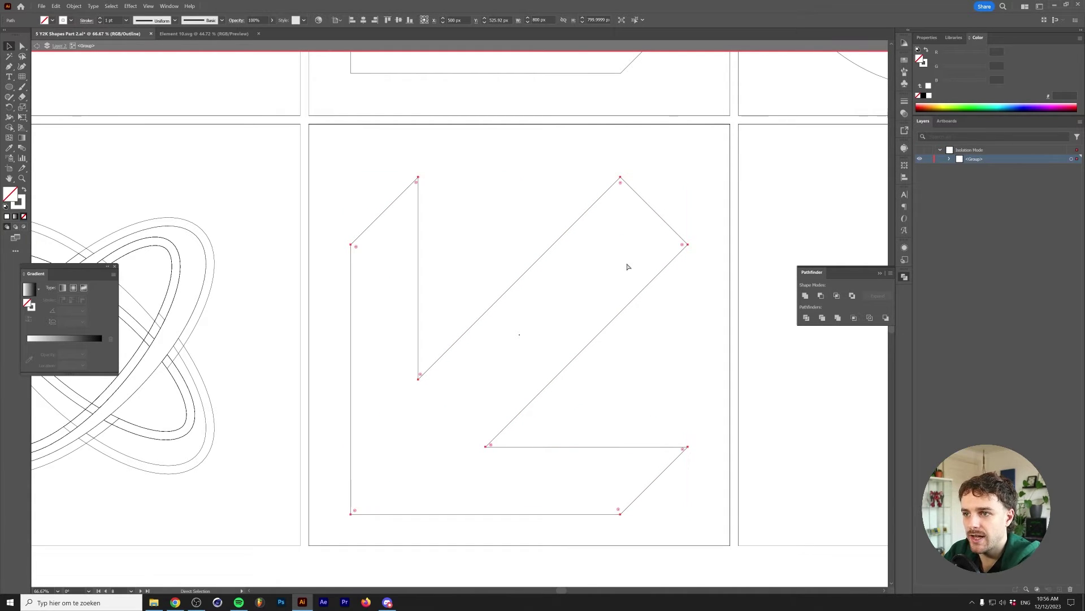
key("Delete")
- Exit isolation mode and delete all the leftover grid pieces
double_click(500, 157)
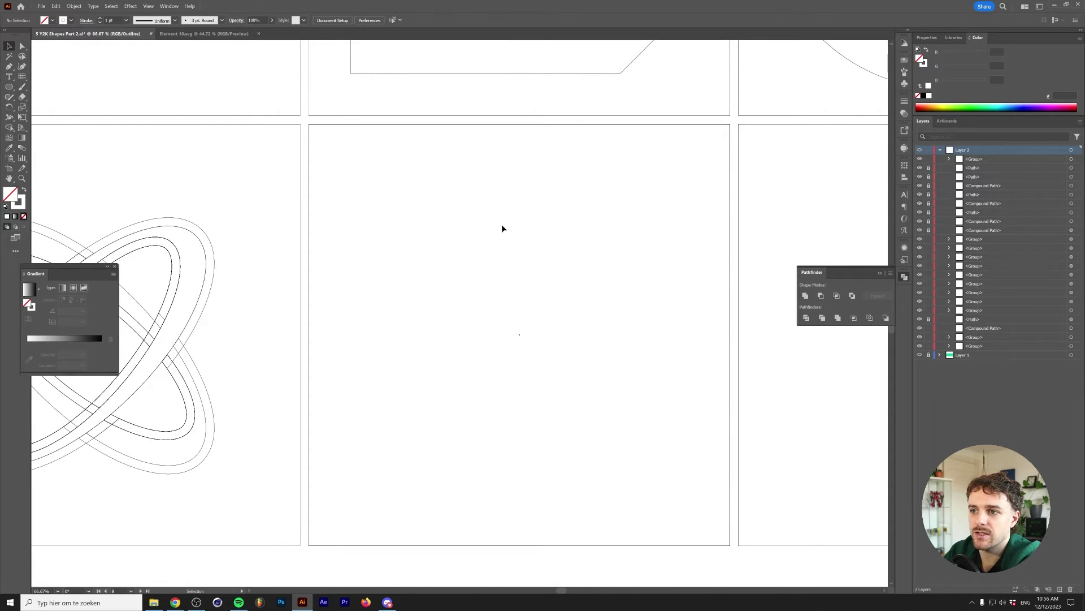
left_click_drag(343, 148, 685, 521)
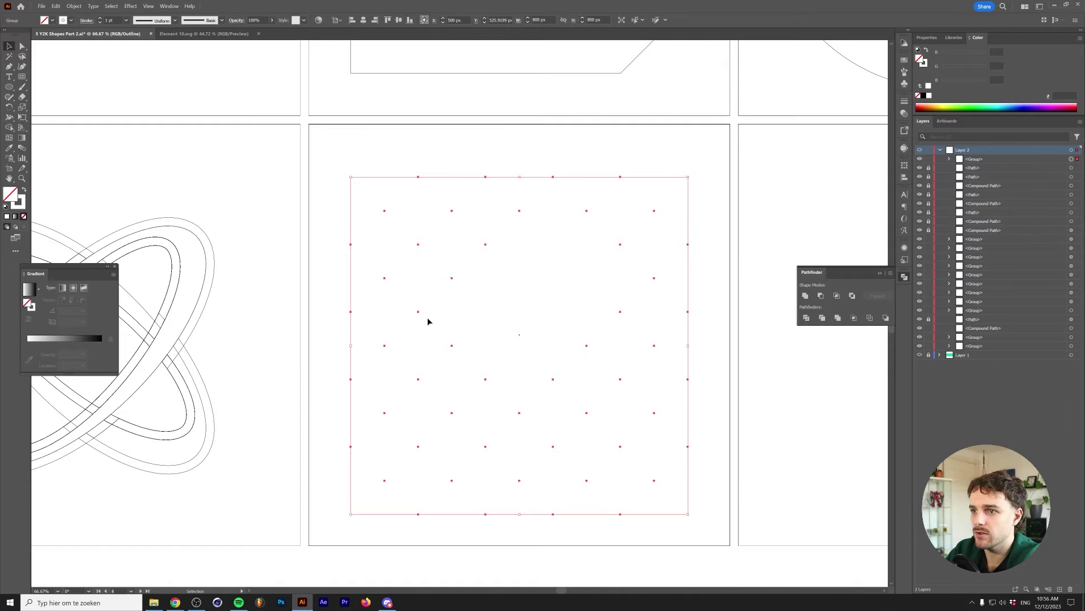
key("Delete")
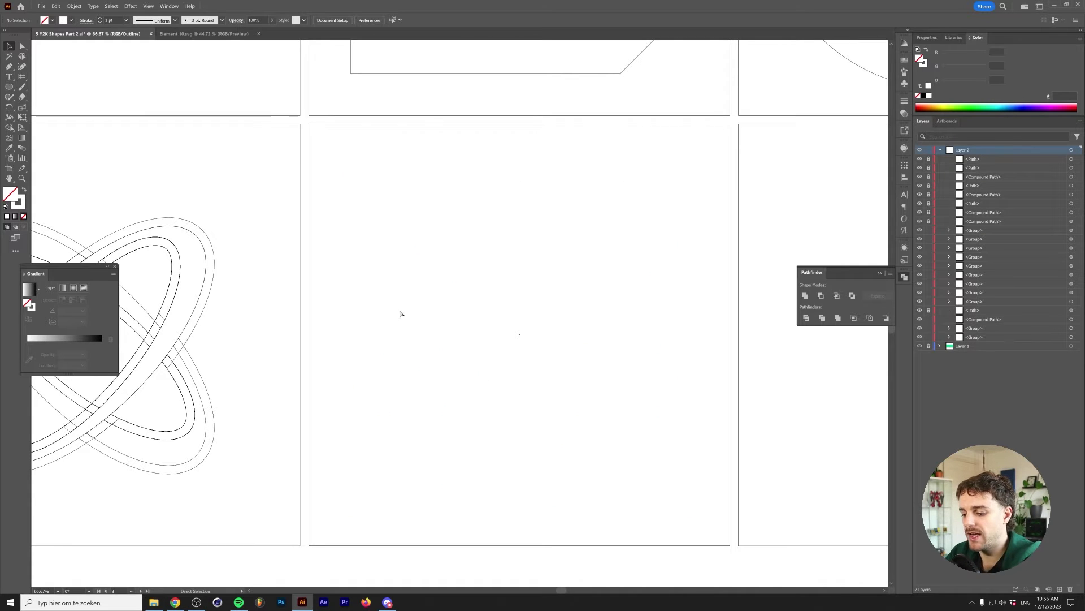
- Paste the arrow back in place, return to Preview, and give it a white fill with no stroke
key("ctrl+v")
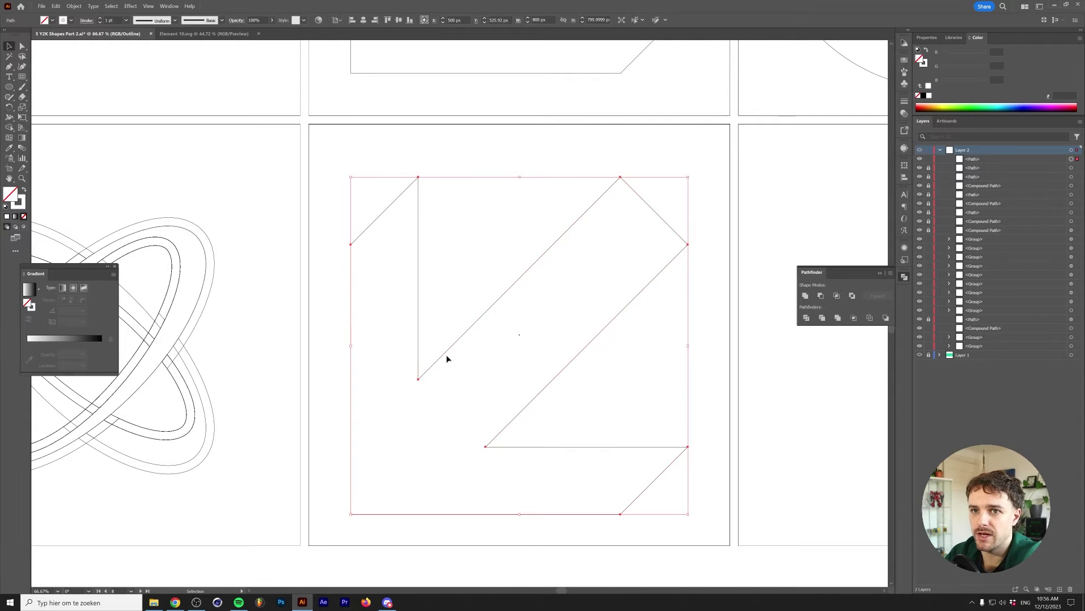
key("a")
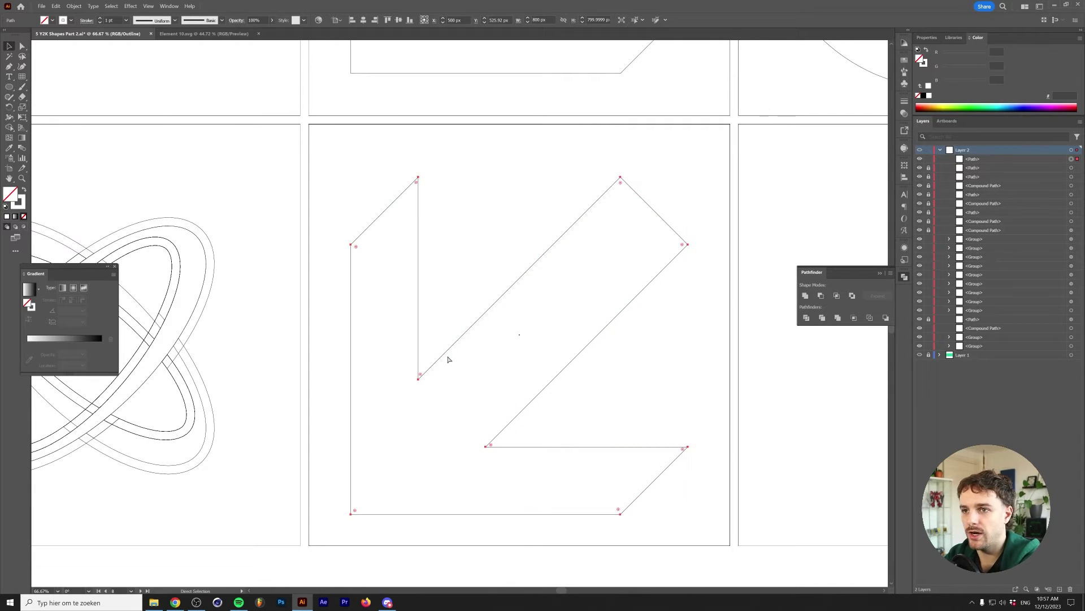
key("ctrl+y")
key("v")
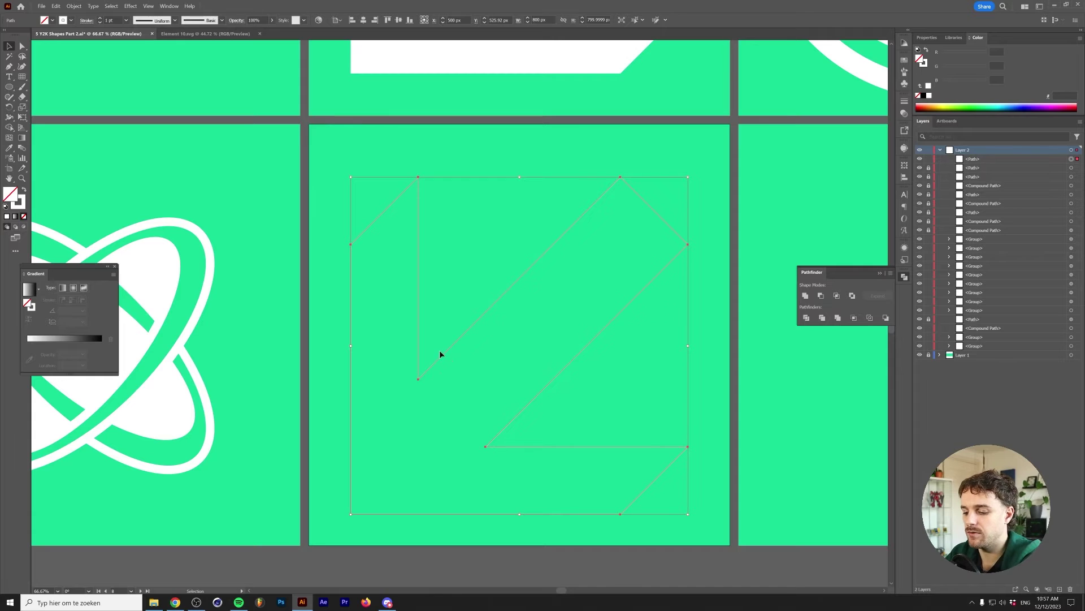
left_click(24, 191)
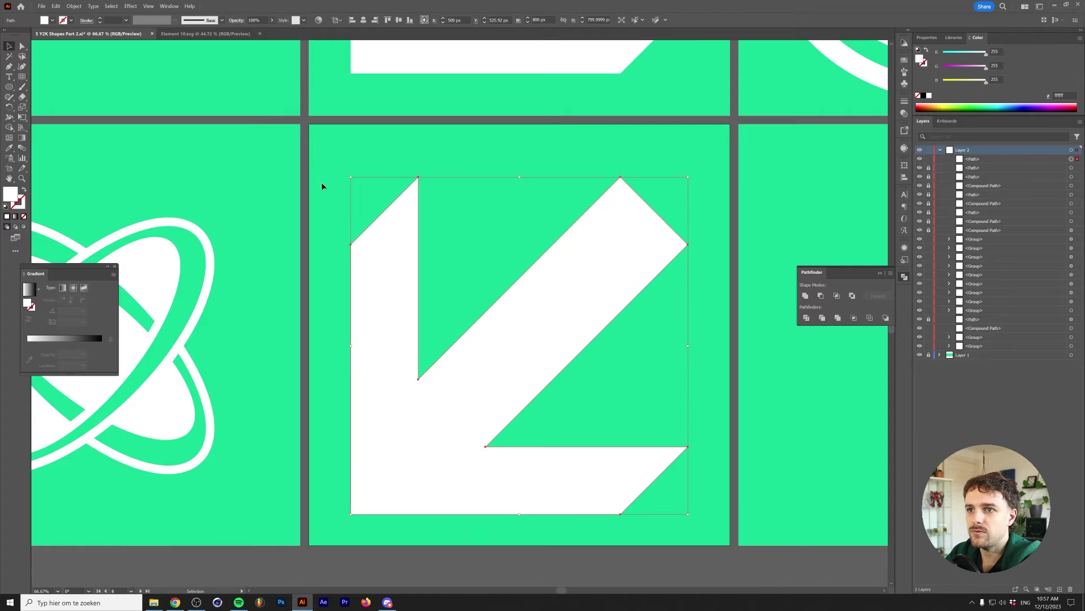
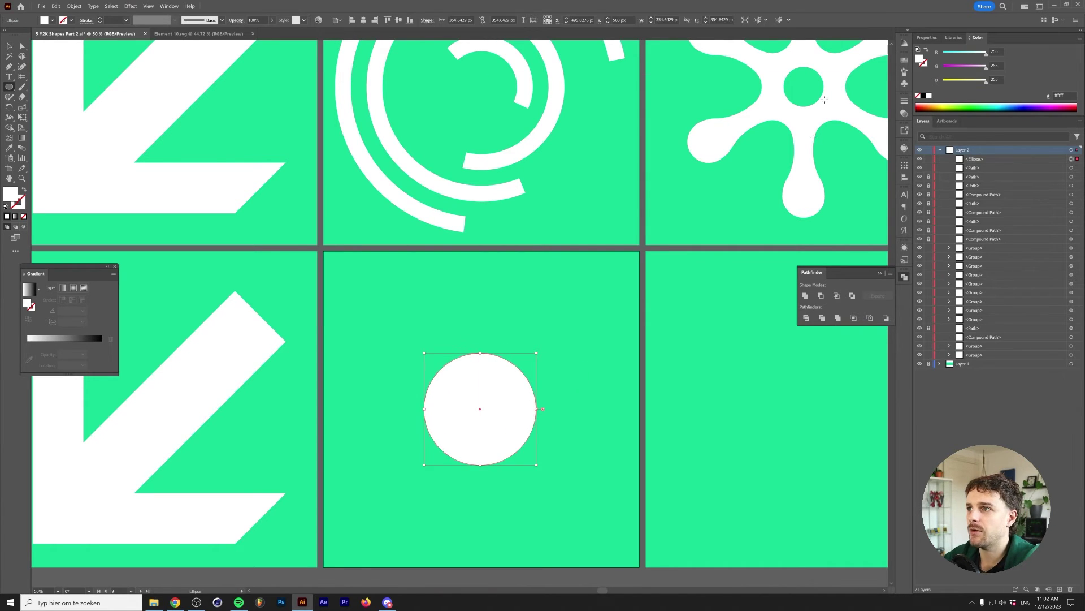
- Resize the circle to 350 × 350 px with width and height linked
left_click(928, 38)
left_click(1007, 82)
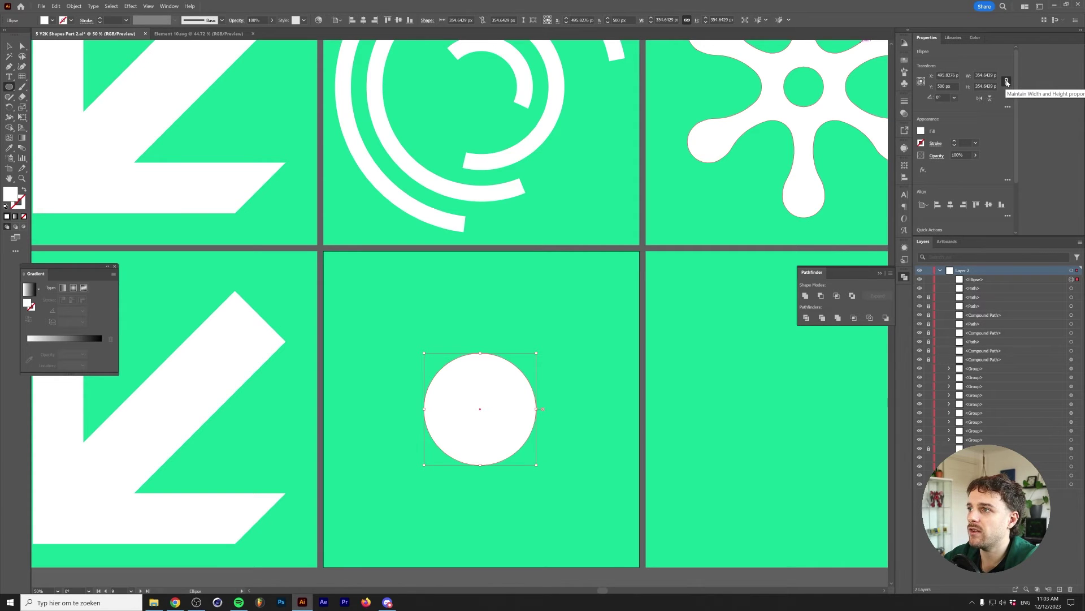
left_click(983, 75)
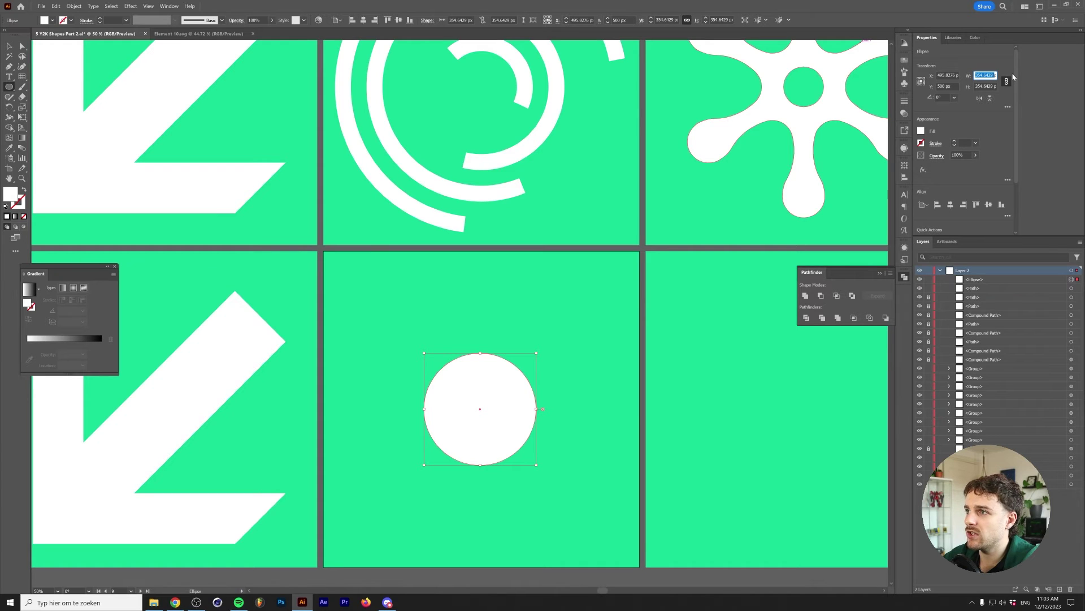
type("350")
key("Return")
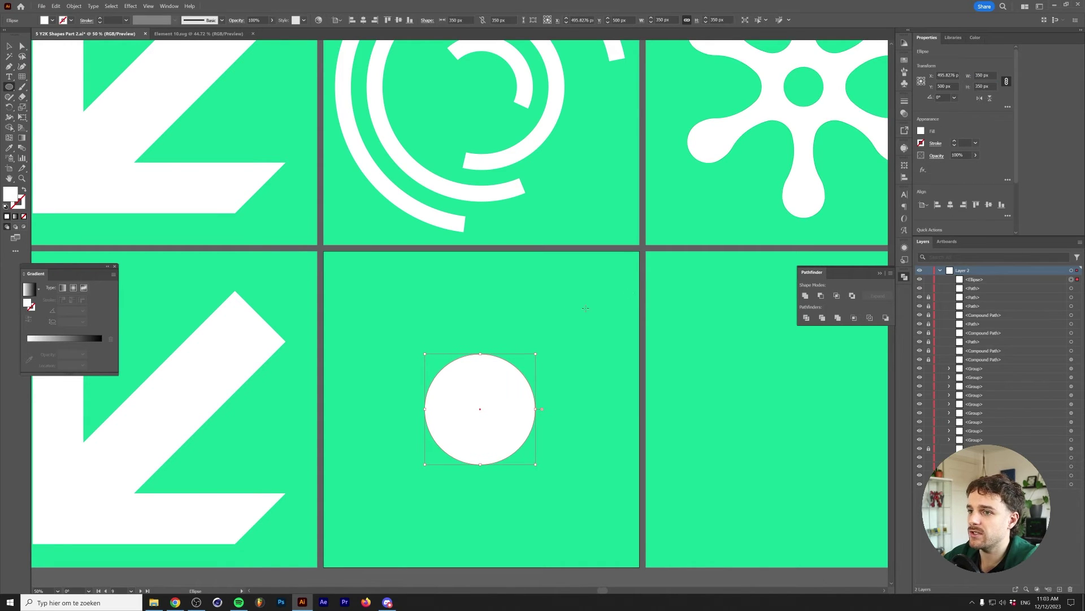
- Swap fill and stroke for a white outline with a 30 pt stroke weight
left_click(24, 190)
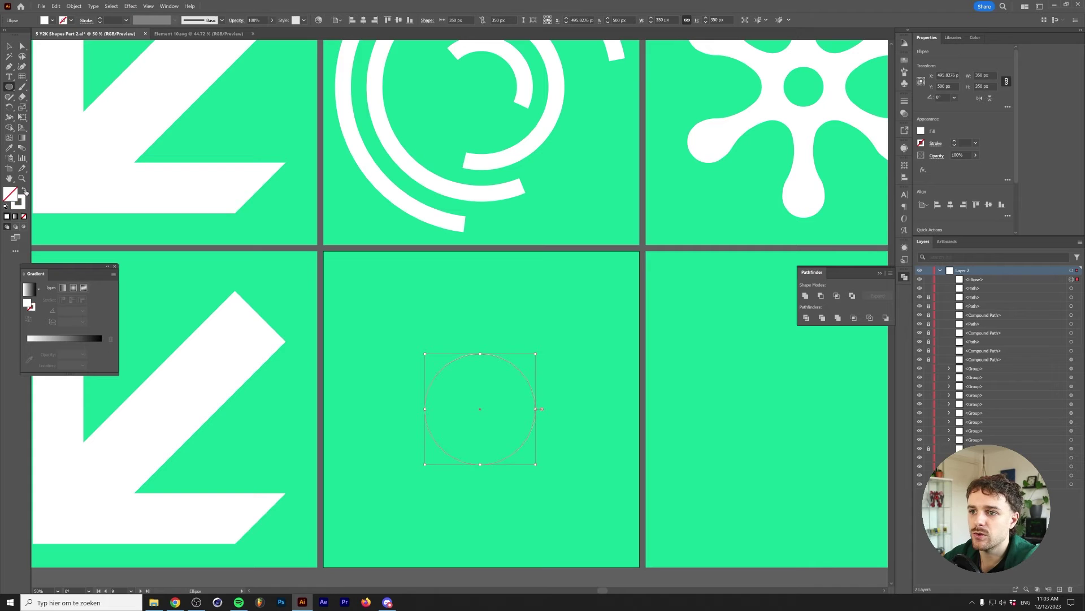
left_click(111, 21)
type("20")
key("Return")
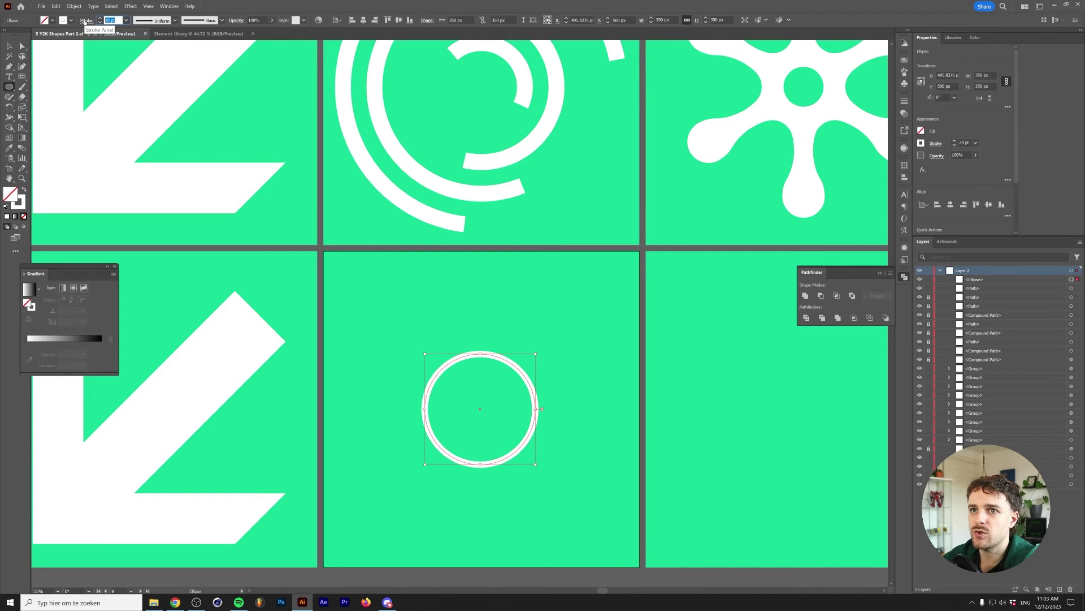
type("30")
key("Return")
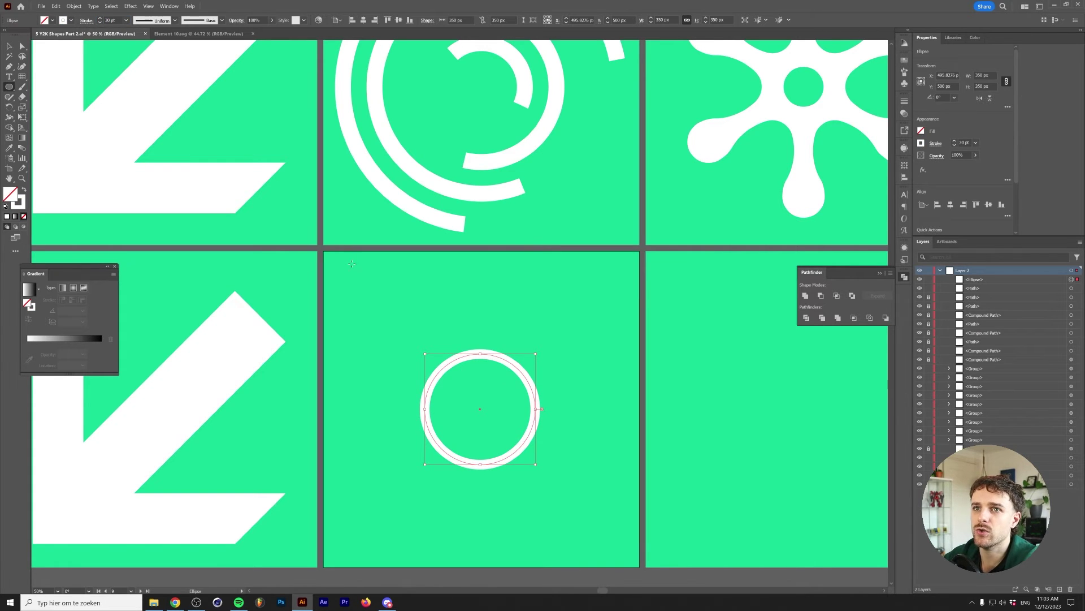
left_click(74, 6)
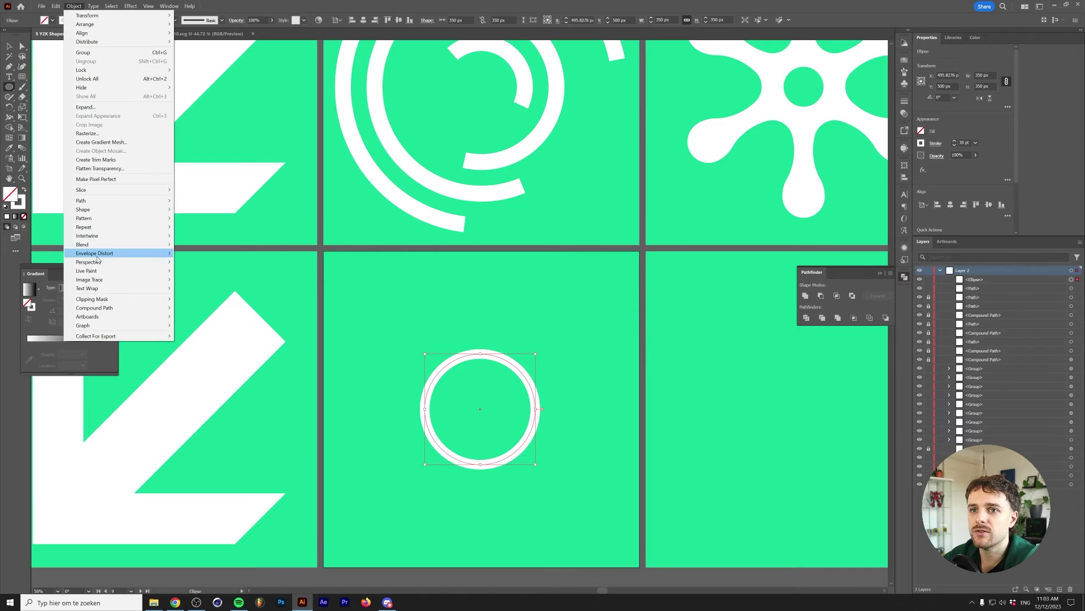
- Offset the ring outward by 75 px three times, making rings up to 800 px
mouse_move(141, 249)
left_click(225, 229)
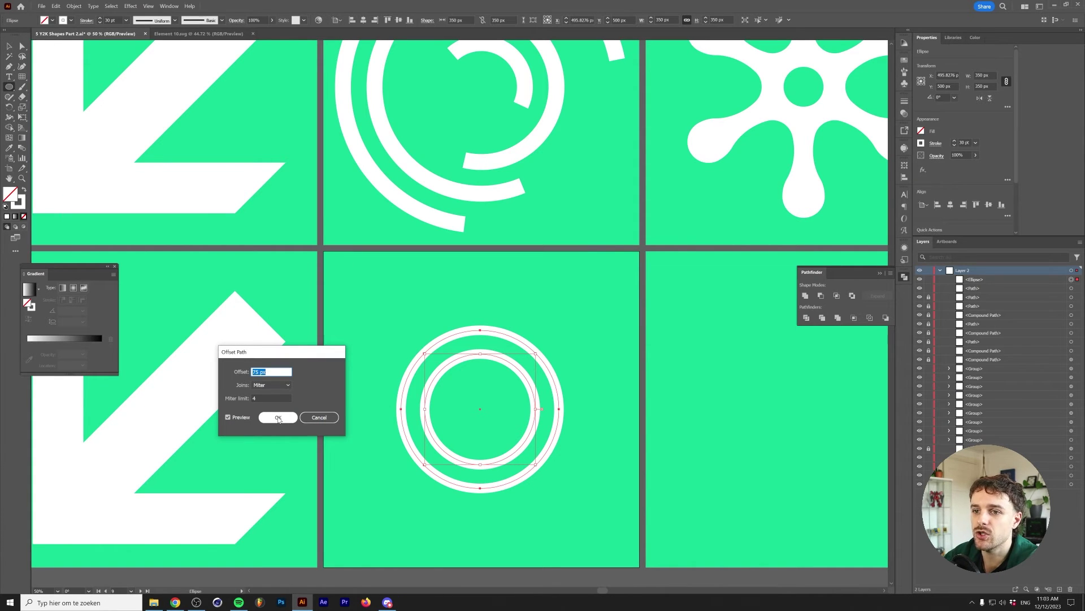
left_click(278, 418)
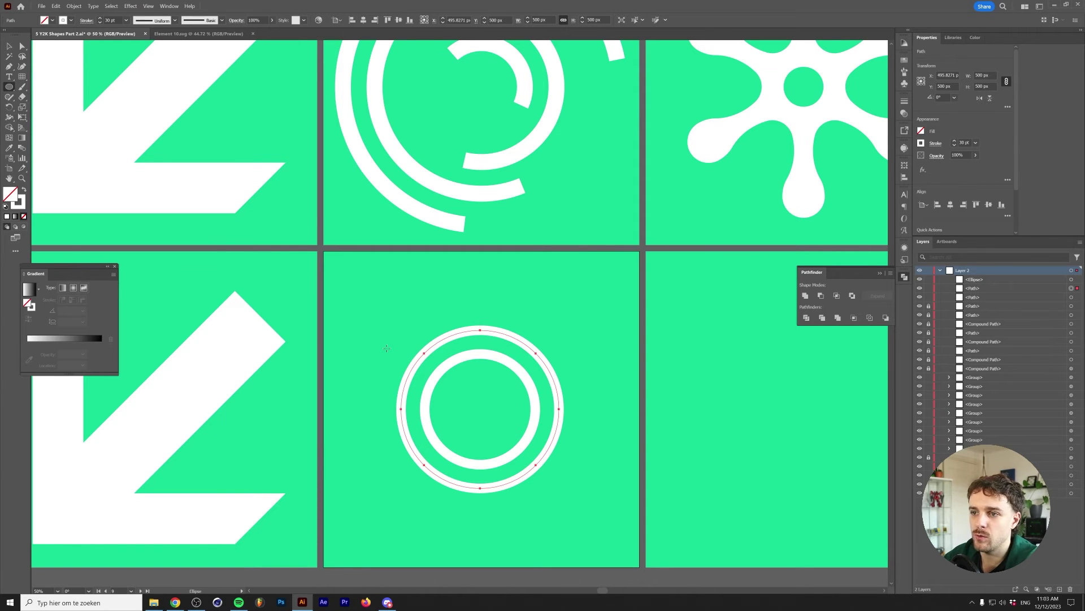
left_click(74, 6)
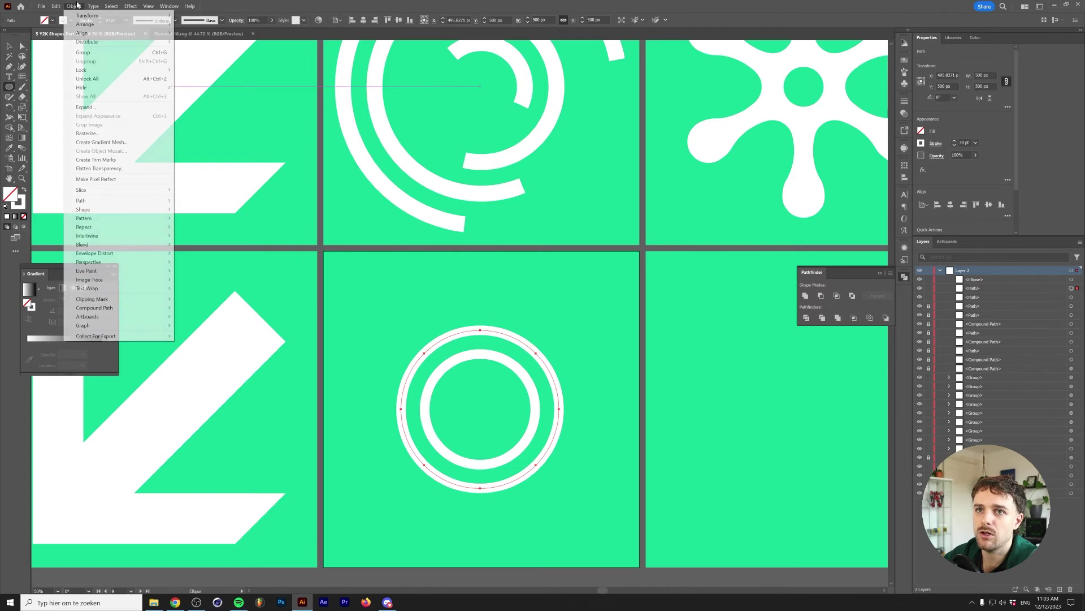
mouse_move(94, 209)
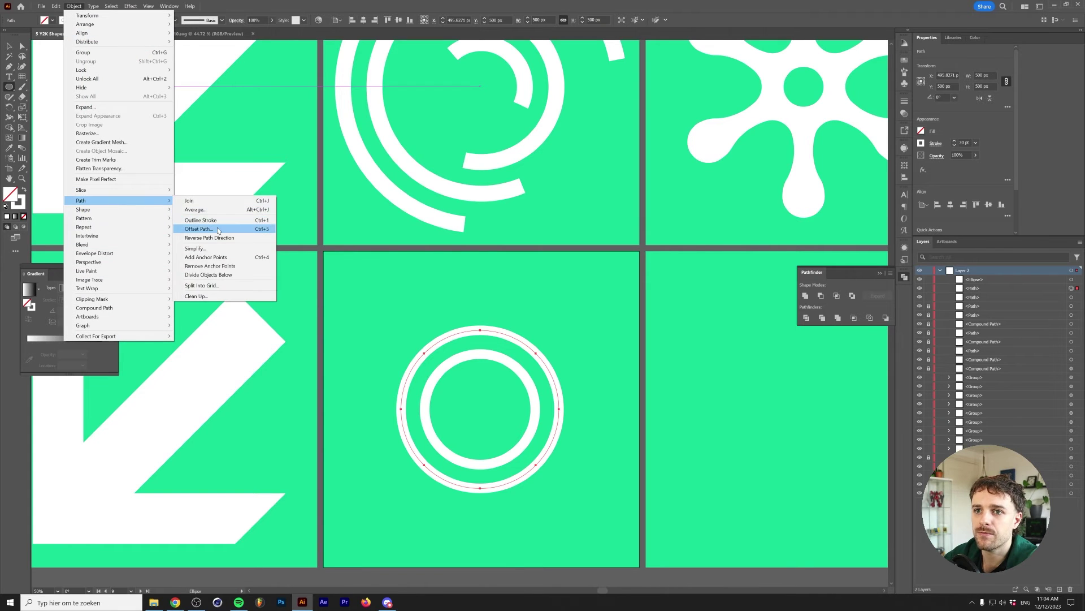
left_click(218, 229)
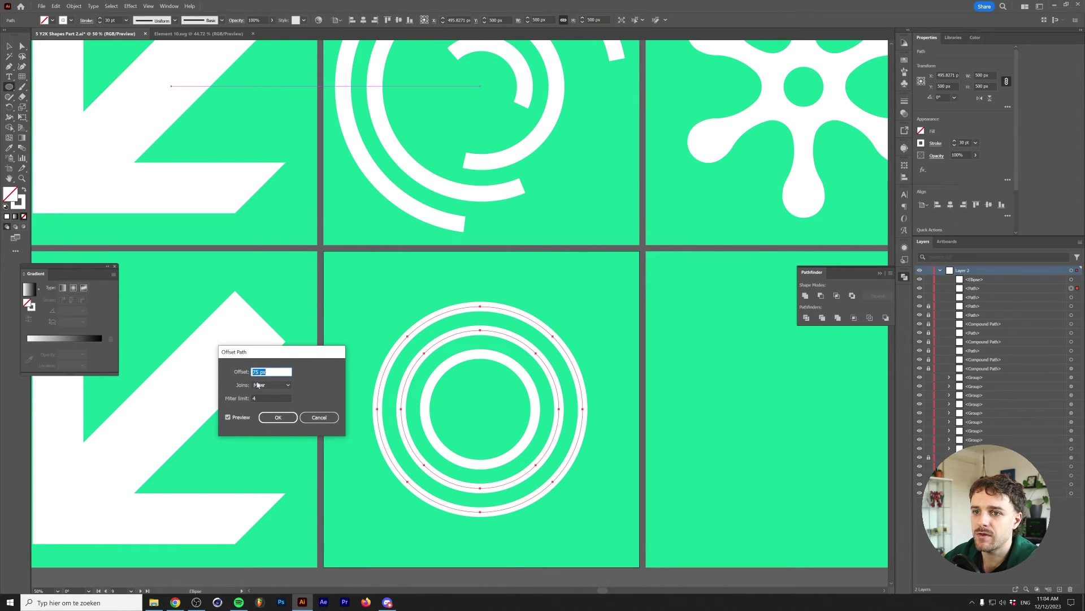
left_click(278, 417)
left_click(74, 6)
mouse_move(169, 202)
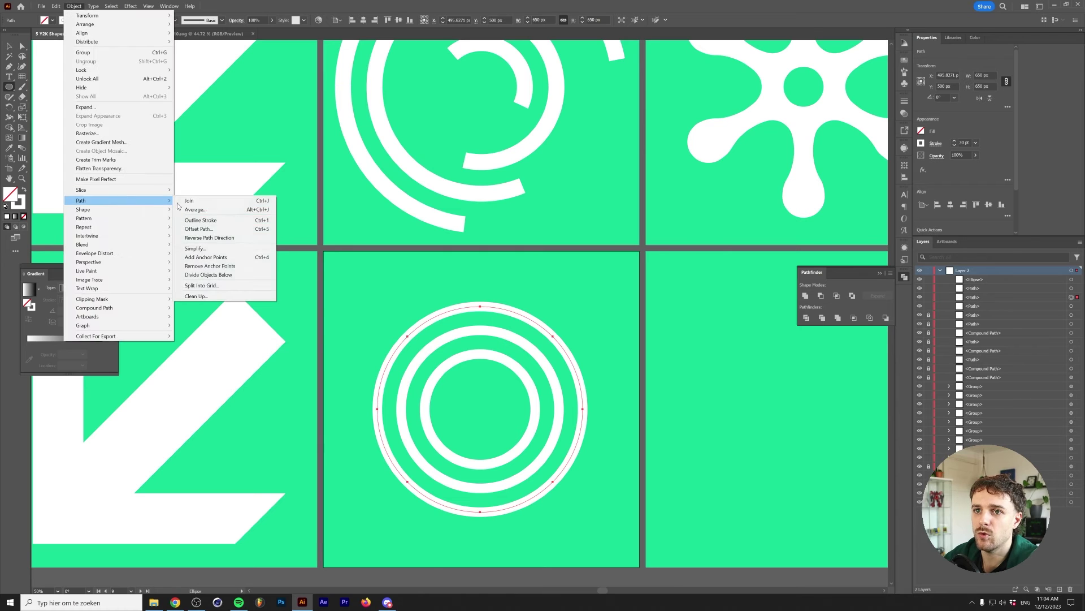
left_click(199, 229)
key("Return")
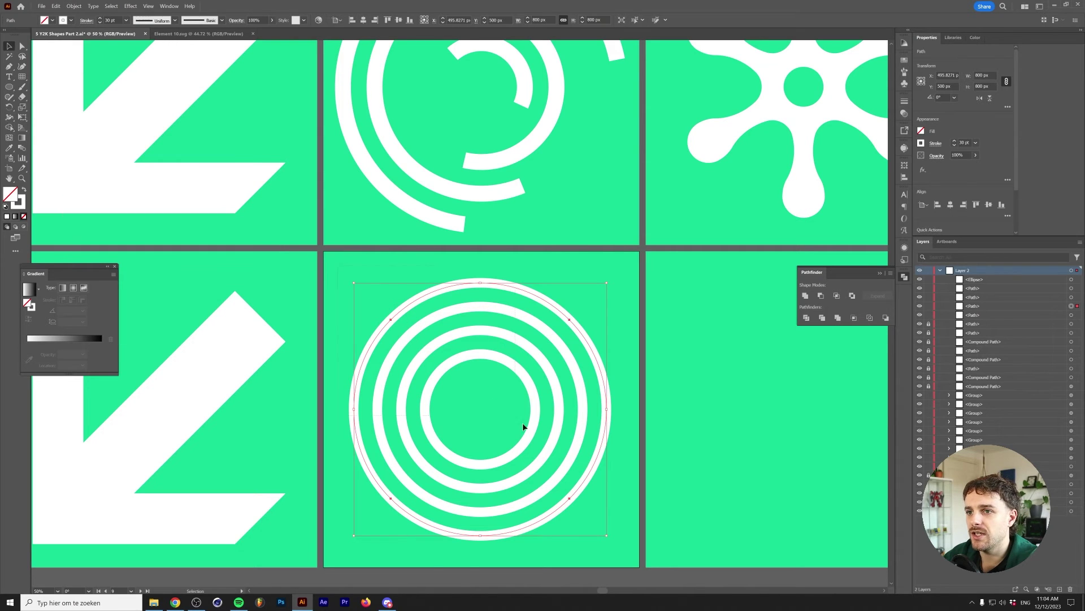
- Select all four rings and add anchor points to them twice
key("ctrl+a")
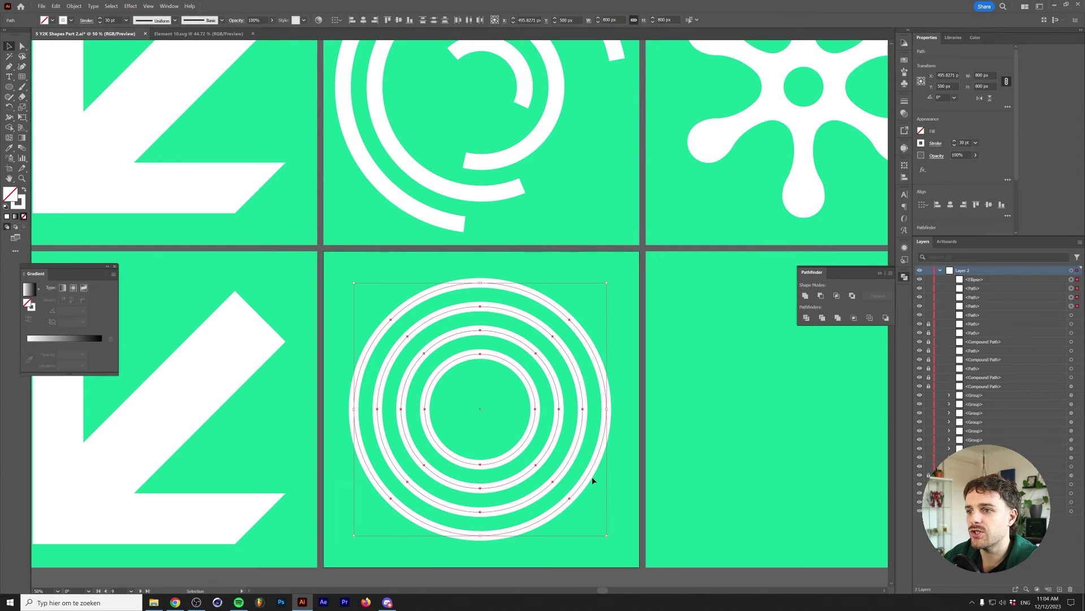
left_click(74, 7)
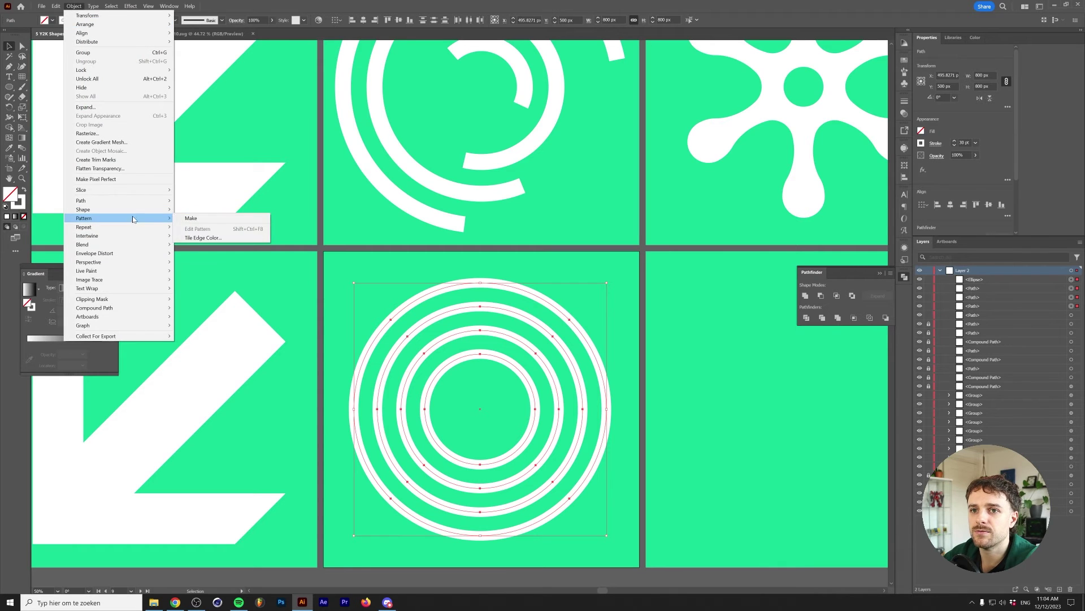
mouse_move(130, 202)
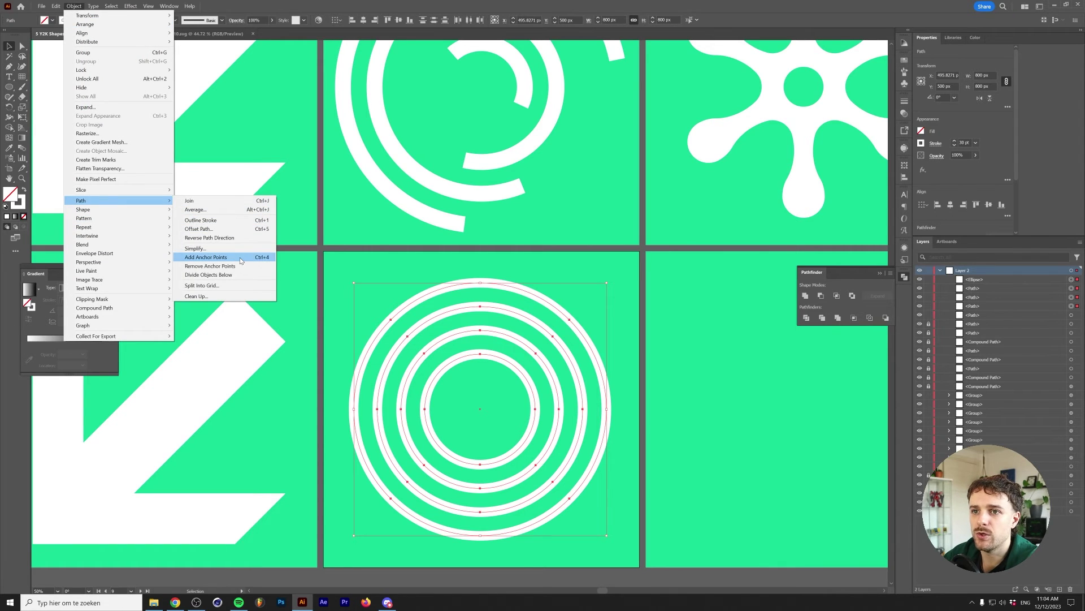
left_click(206, 257)
left_click(74, 6)
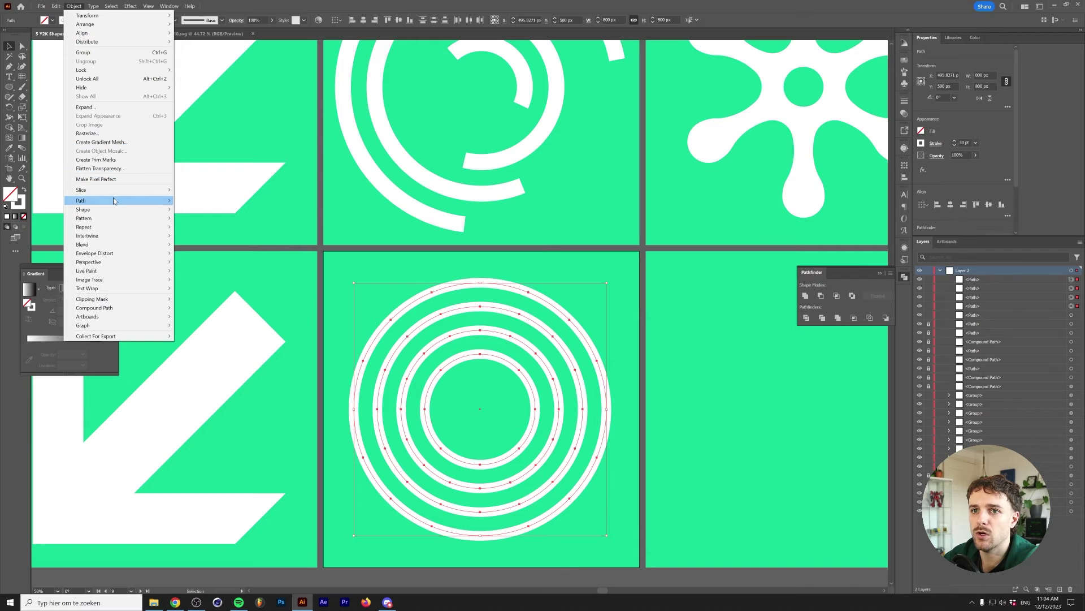
mouse_move(119, 202)
left_click(206, 257)
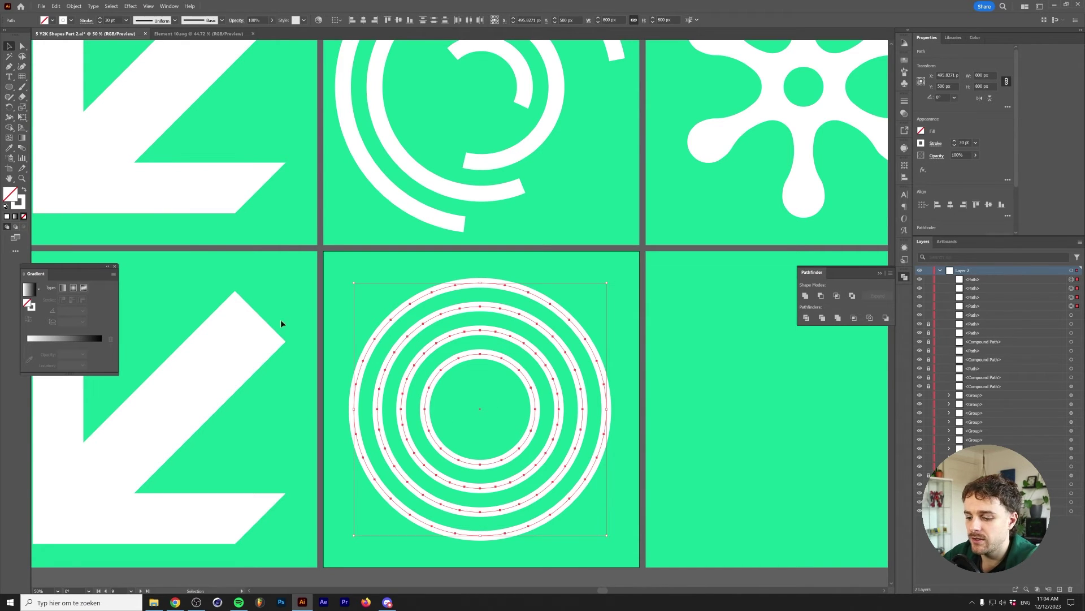
- Delete the innermost ring's left anchors and the second ring's top segment
left_click(22, 47)
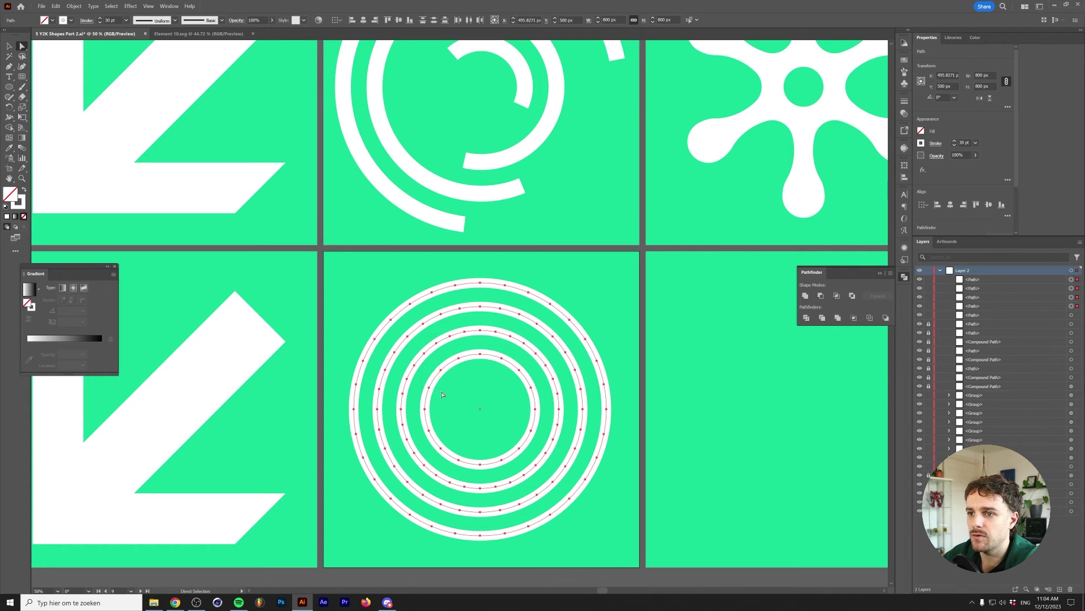
left_click_drag(447, 418, 449, 415)
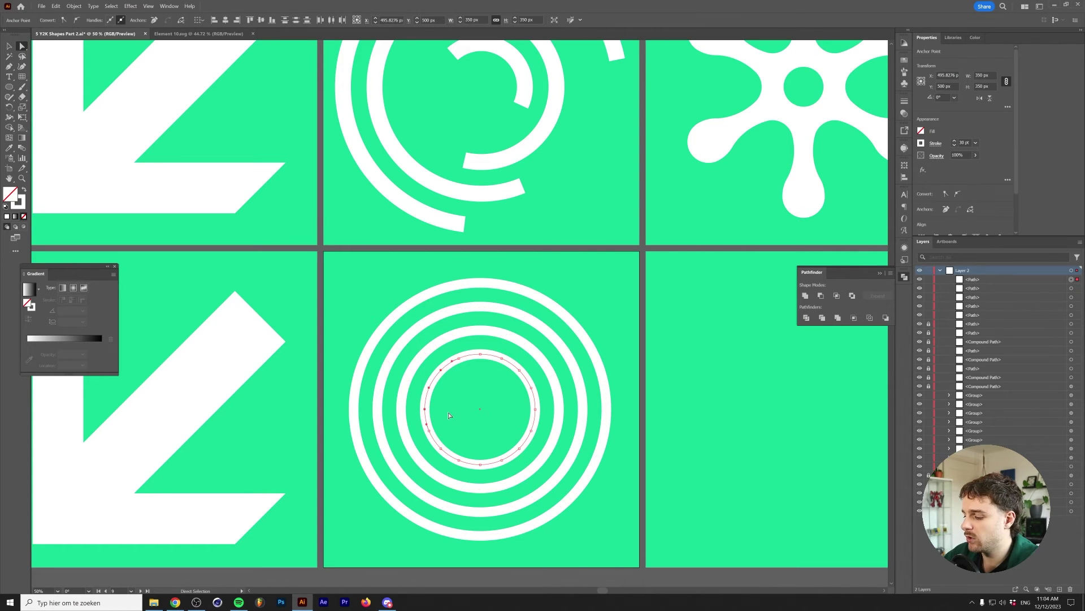
key("Delete")
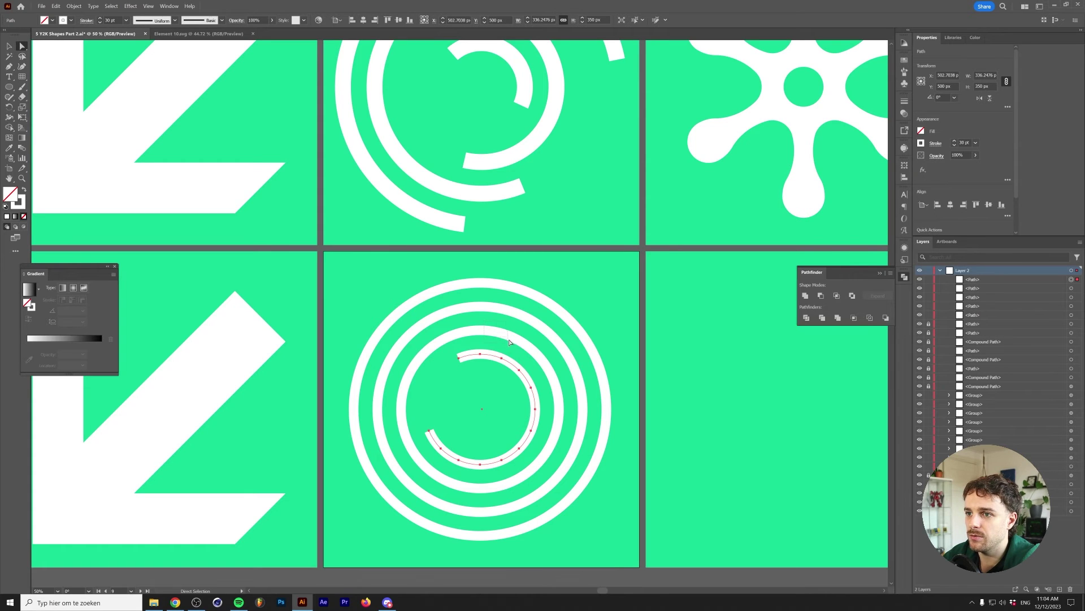
left_click(513, 344)
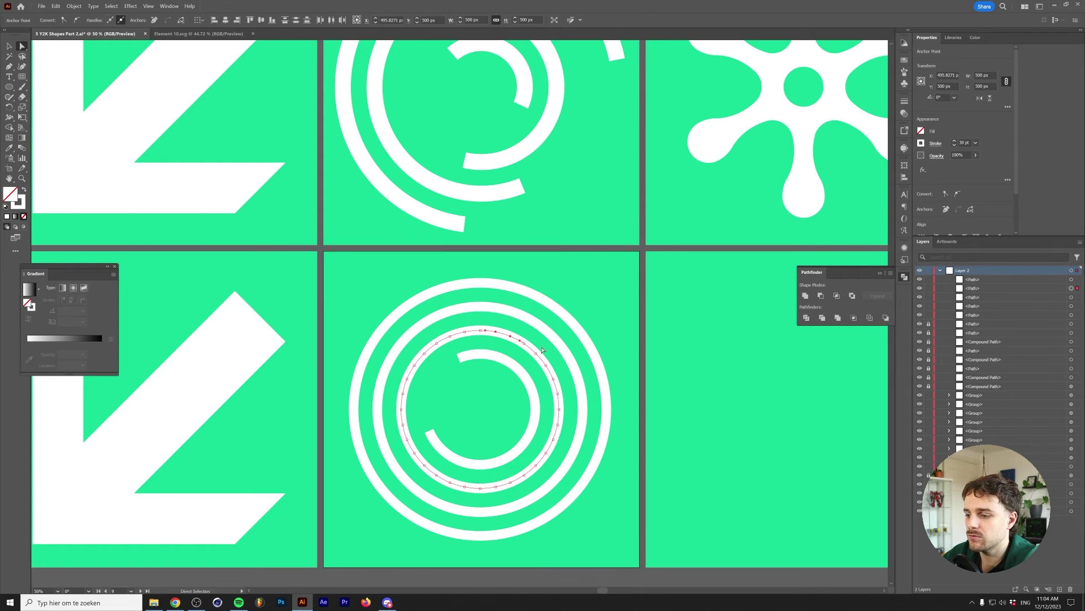
key("Delete")
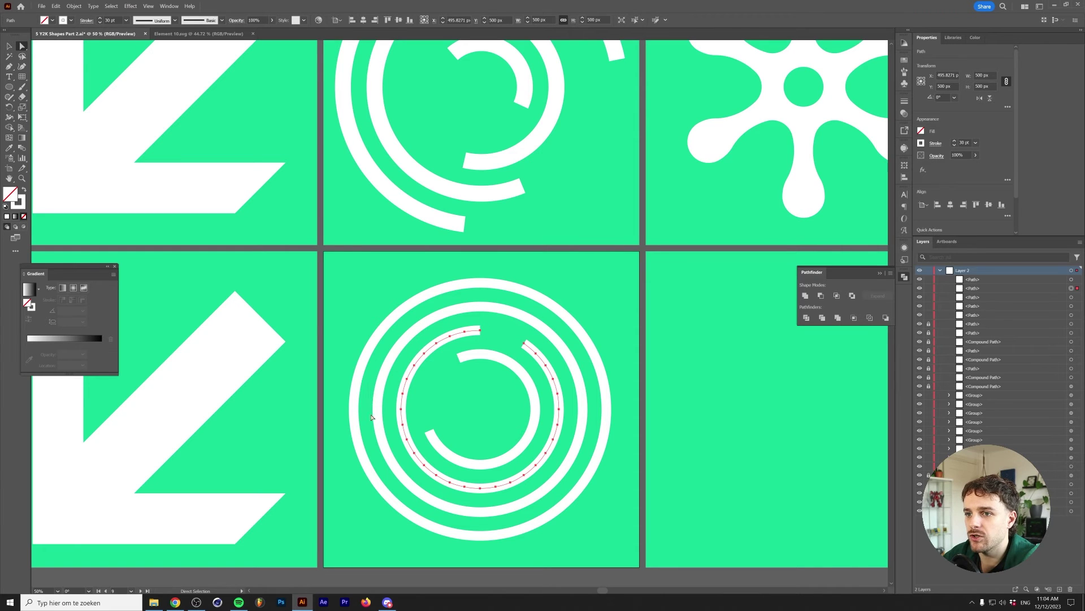
- Delete the third ring's left and lower-right parts and the outer ring's top and bottom segments
left_click(387, 455)
key("Delete")
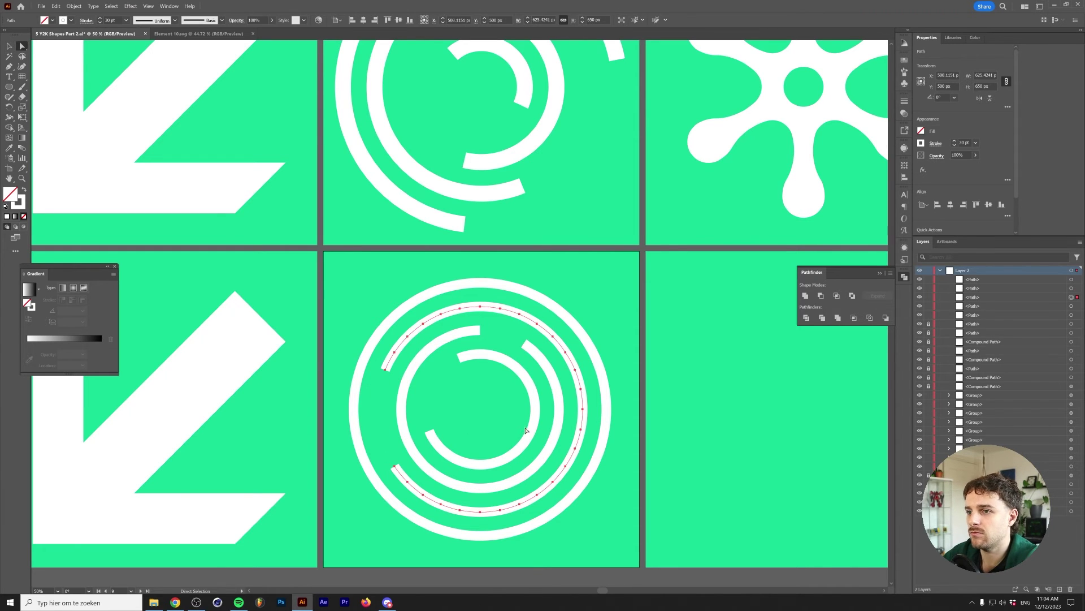
left_click_drag(568, 421, 585, 458)
key("Delete")
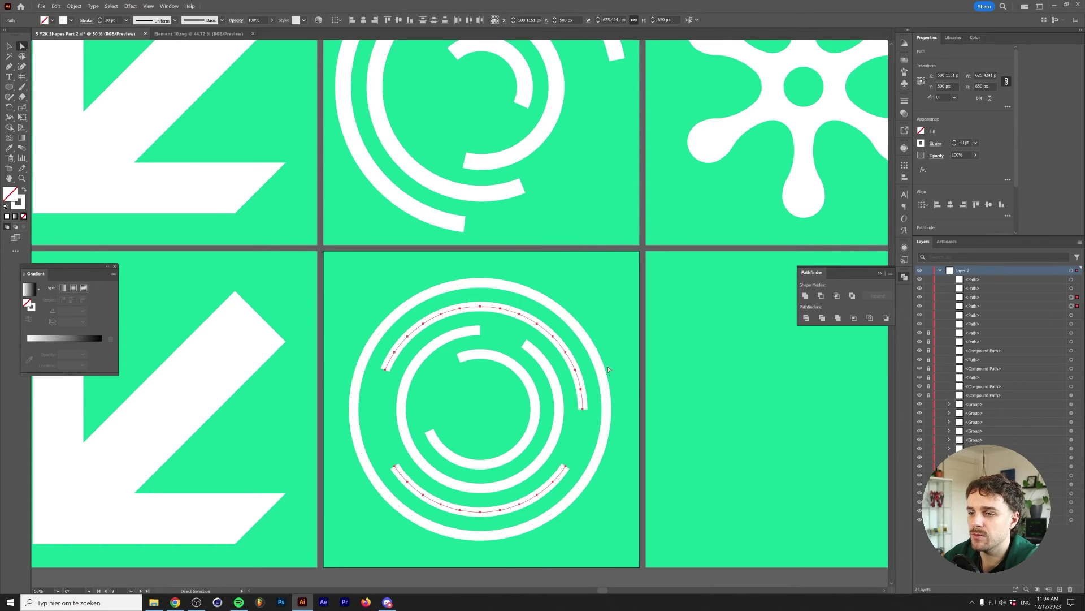
left_click(509, 290)
left_click(498, 534, "shift")
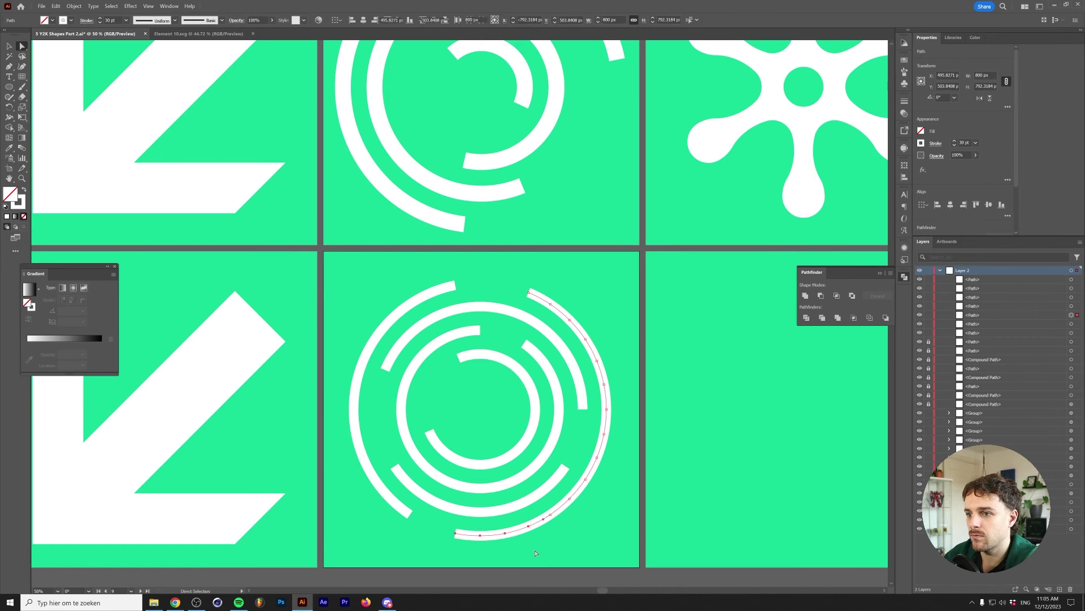
key("Delete")
- Draw a circle at the empty artboard's centre, white-filled with no outline
scroll(536, 555, "right", 5)
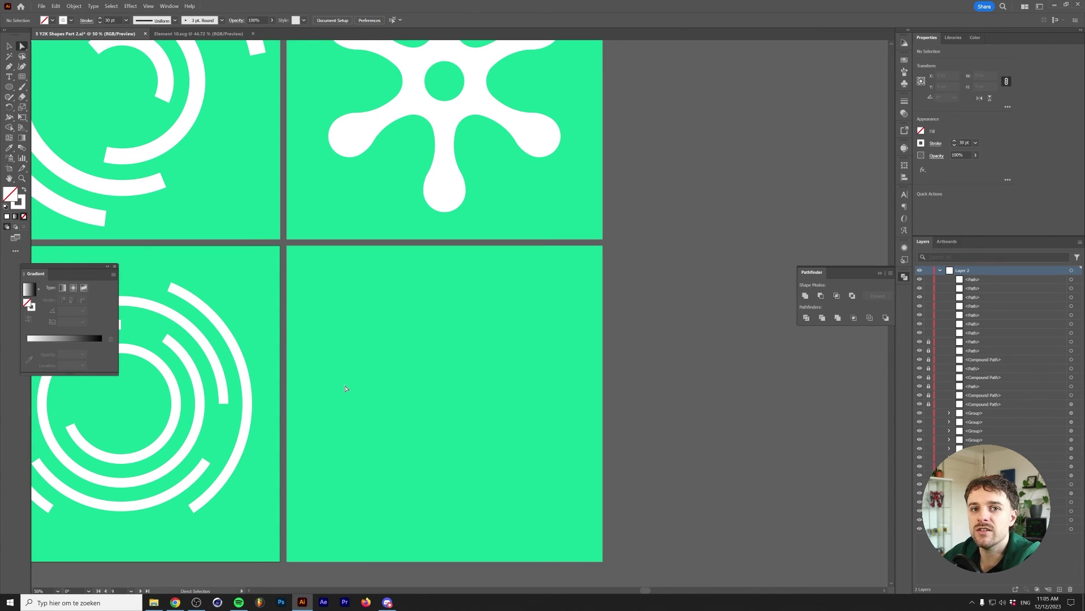
key("l")
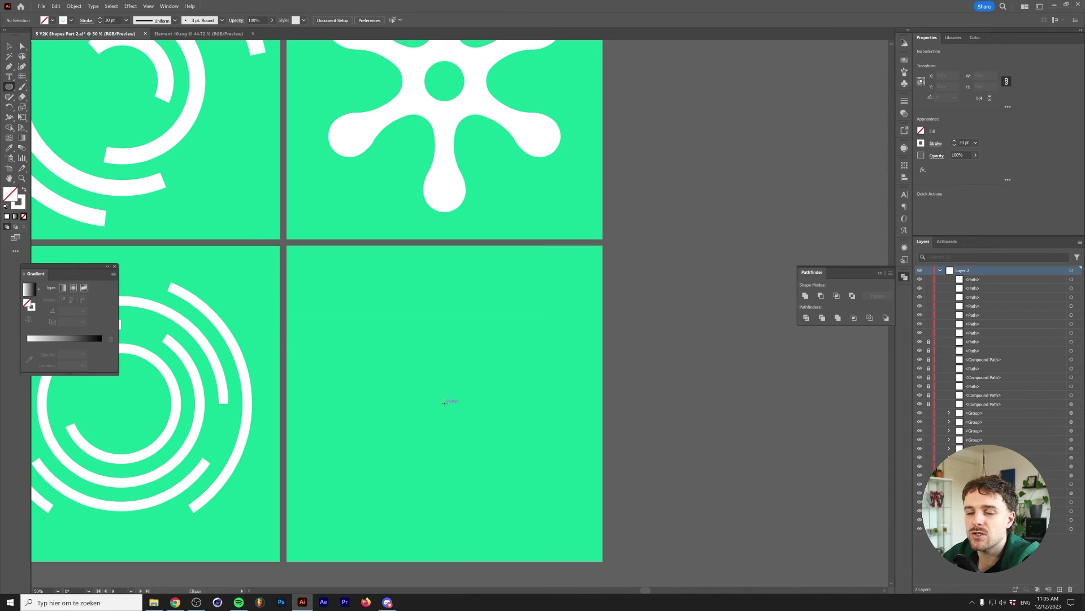
left_click_drag(444, 402, 470, 389)
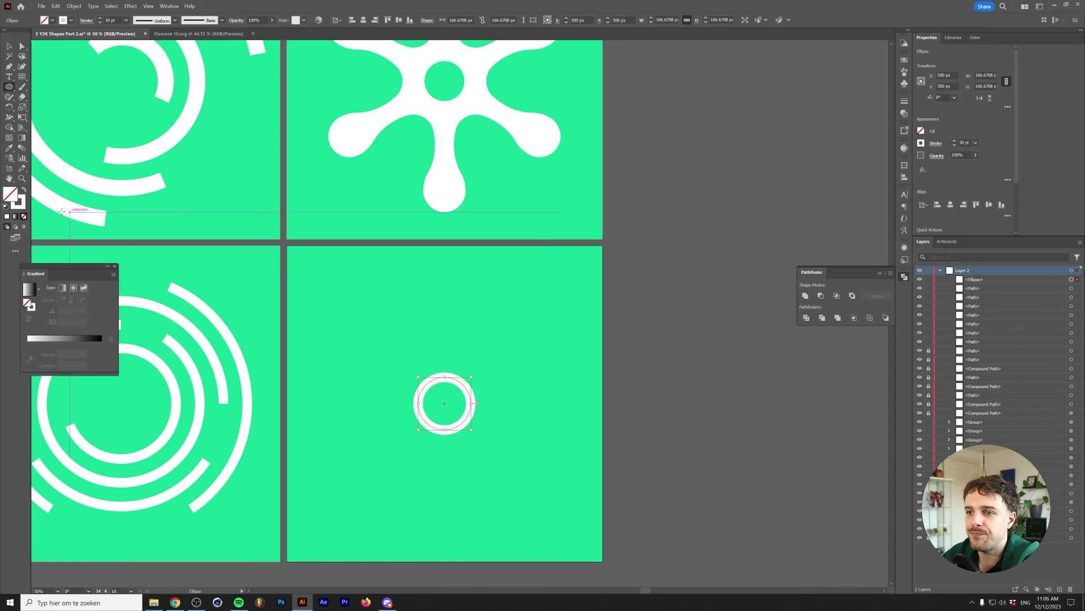
left_click(23, 192)
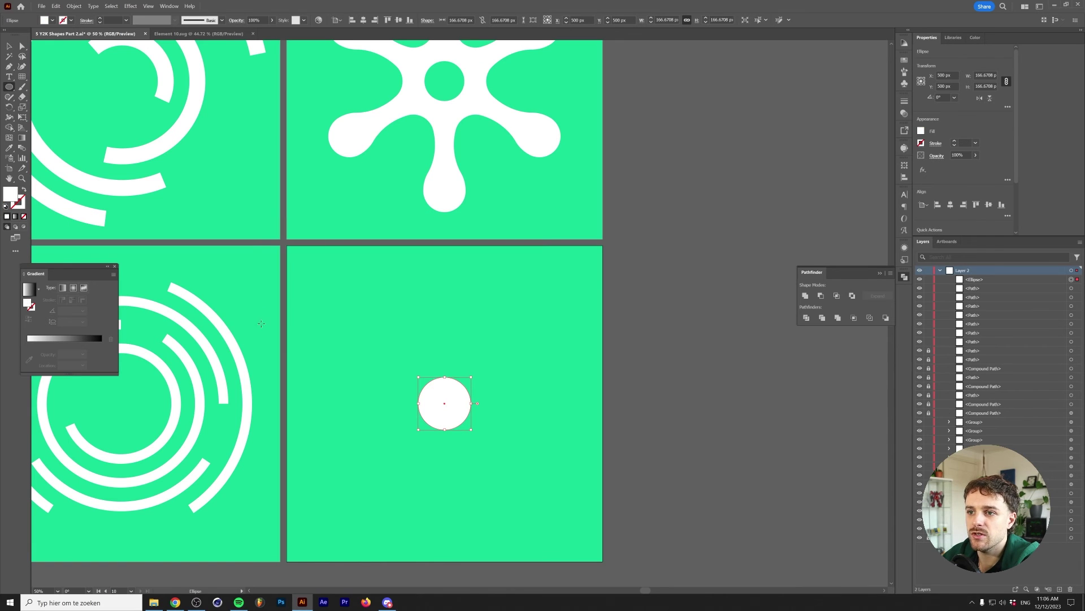
- Duplicate the circle upward, shrink the lower one to about 131 px, and select both
key("v")
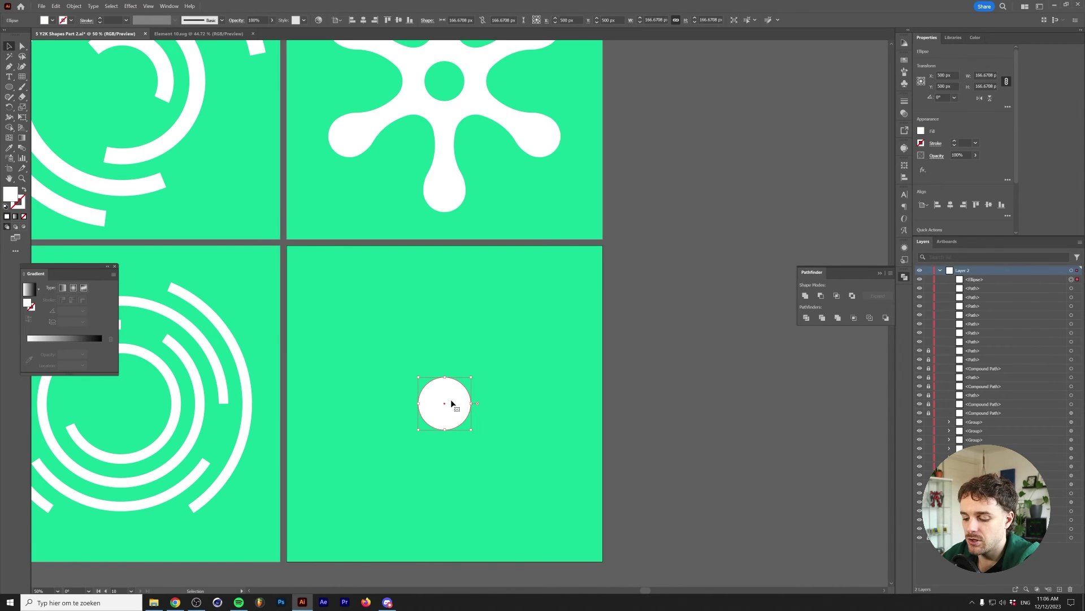
left_click_drag(451, 407, 449, 298)
left_click(446, 382)
left_click_drag(447, 375, 446, 385)
left_click_drag(404, 257, 481, 429)
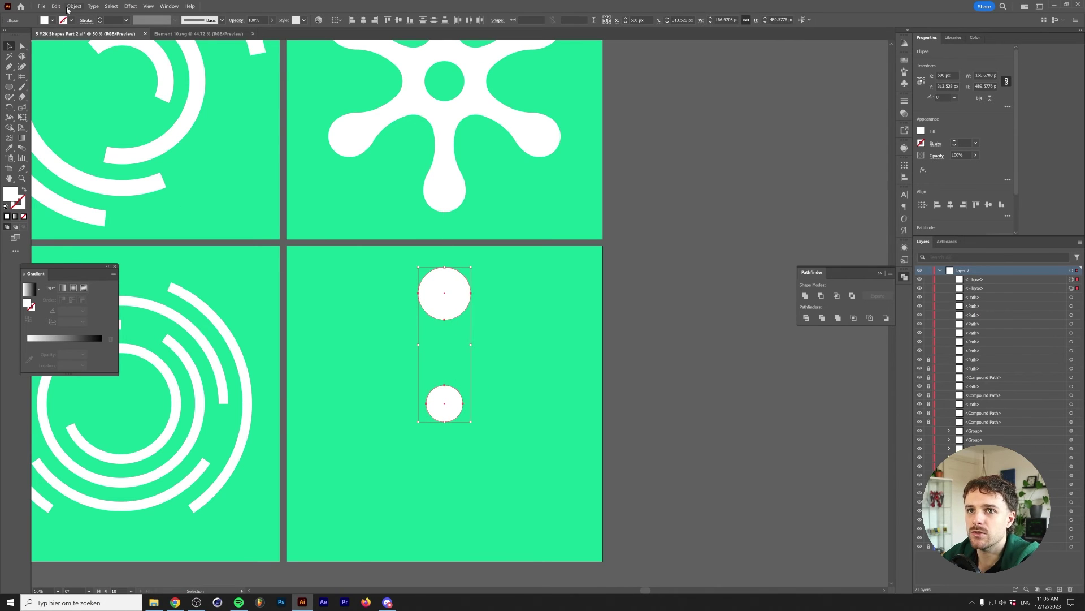
left_click(44, 8)
- Run the Metaball script with preview on and a slightly raised rate to join the circles
mouse_move(99, 209)
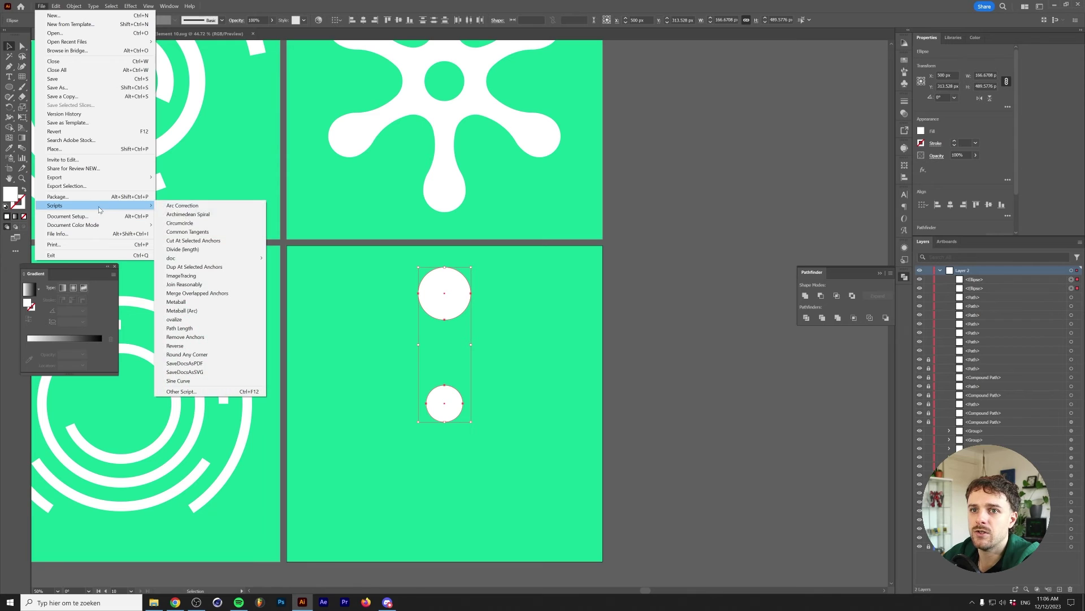
left_click(178, 302)
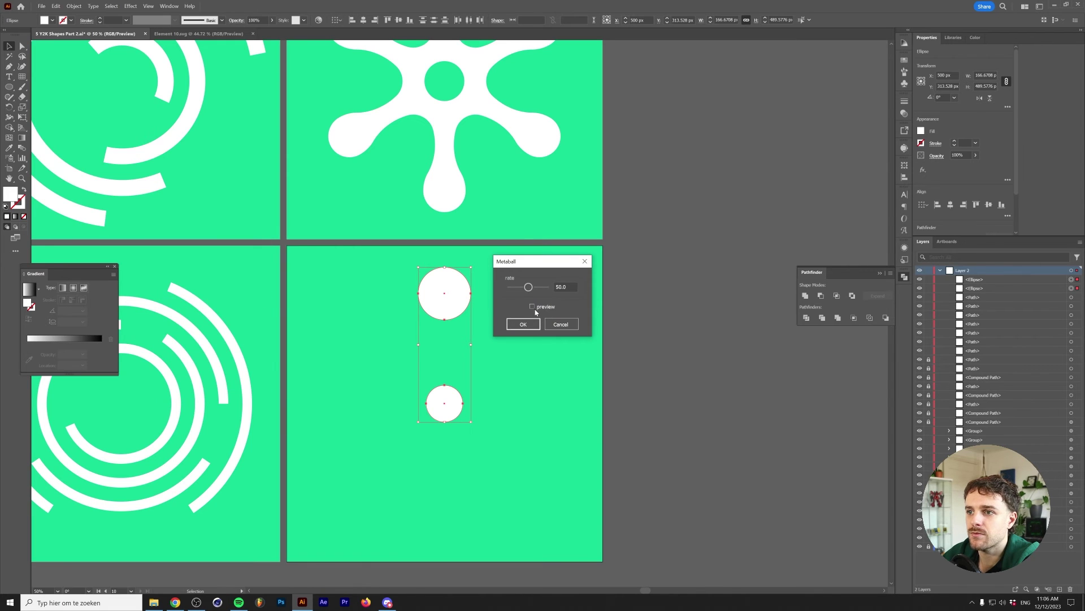
left_click(532, 306)
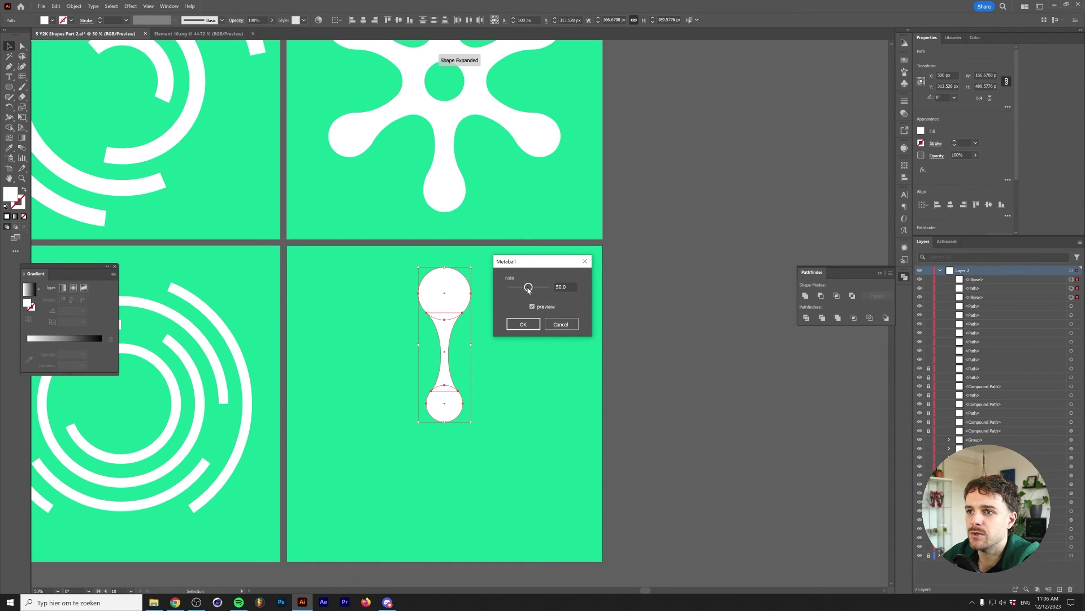
left_click_drag(527, 288, 531, 290)
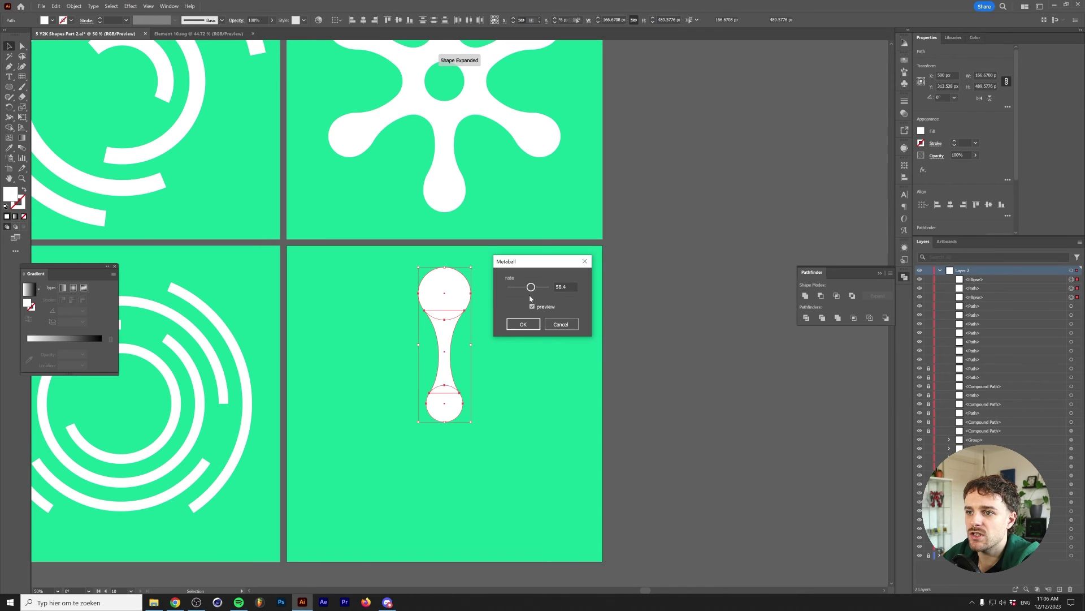
left_click(523, 325)
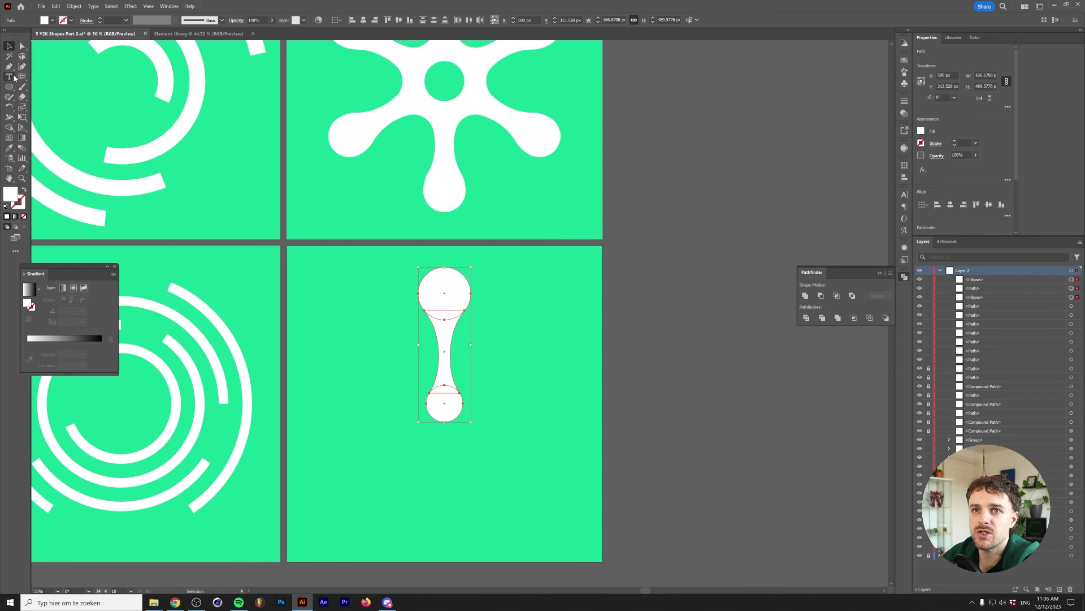
- Make 60° rotated copies of the blob around the lower circle's centre to form six arms
key("r")
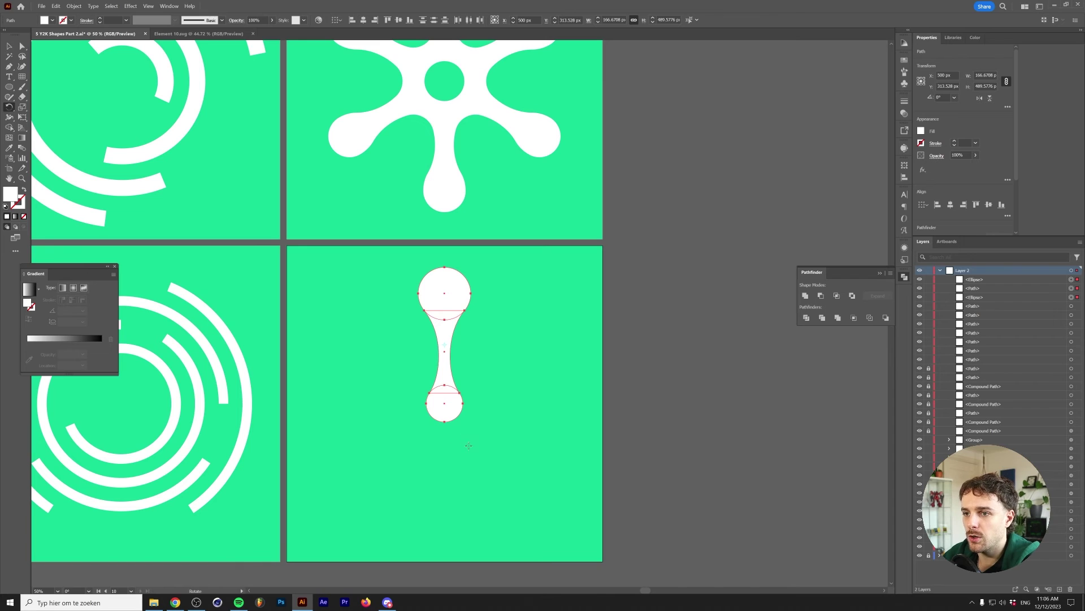
left_click(445, 403, "alt")
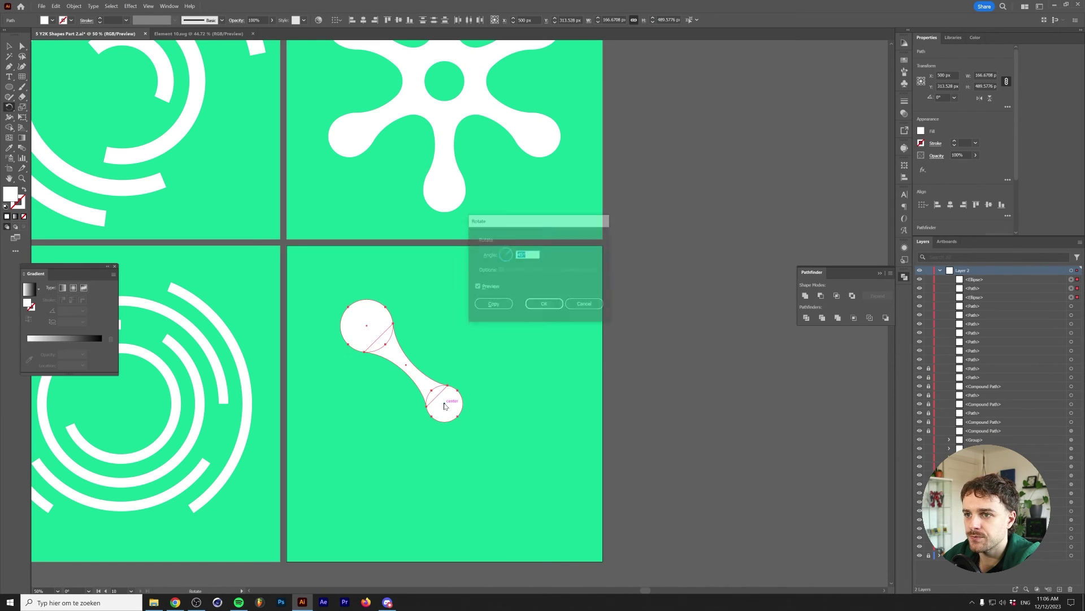
type("360/6")
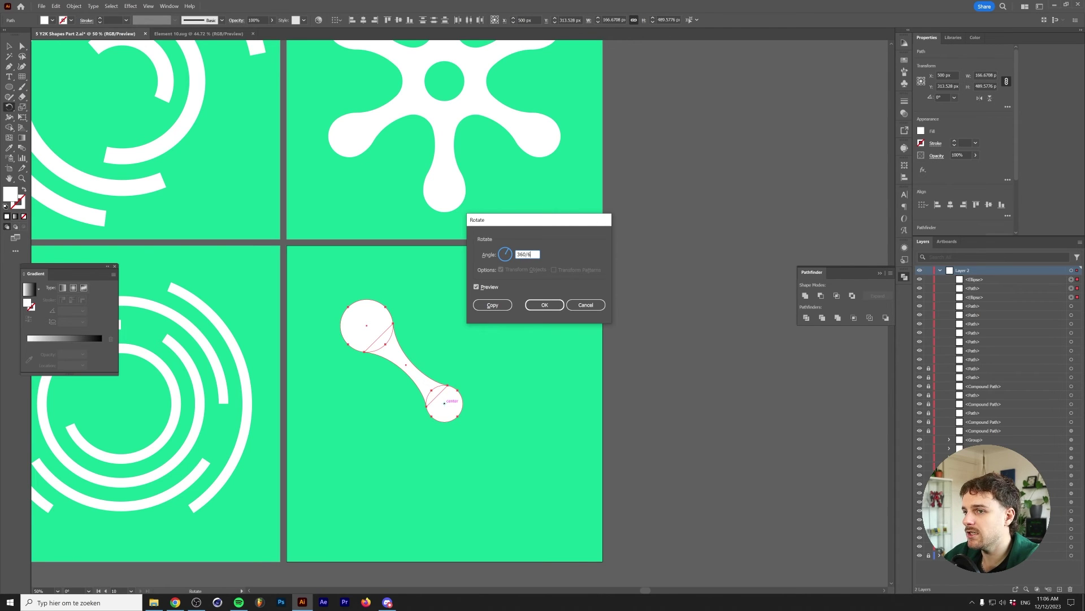
left_click(500, 306)
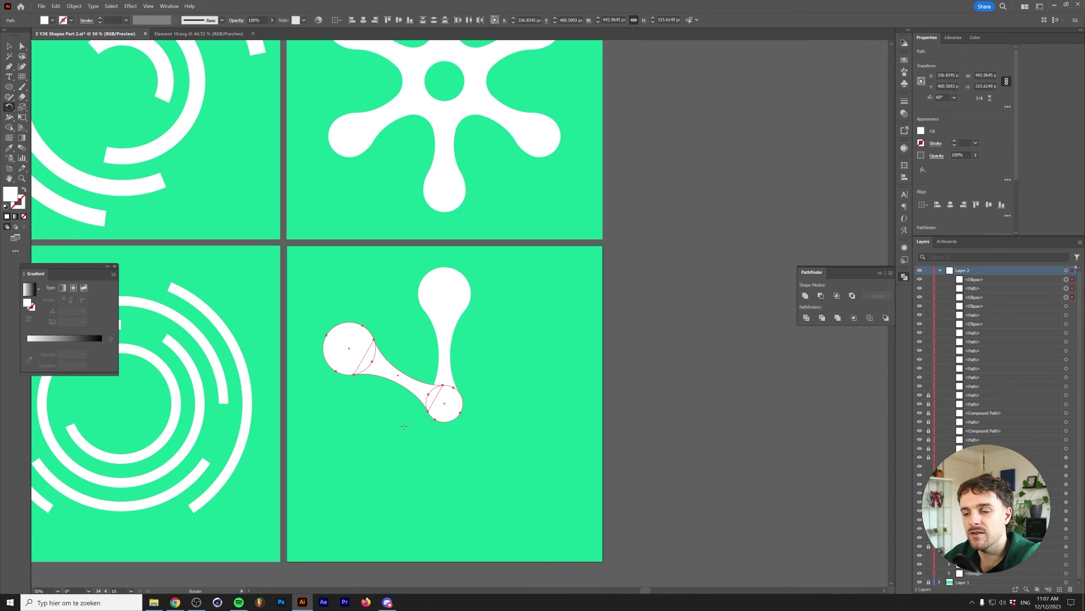
key("ctrl+d")
key("ctrl+d")
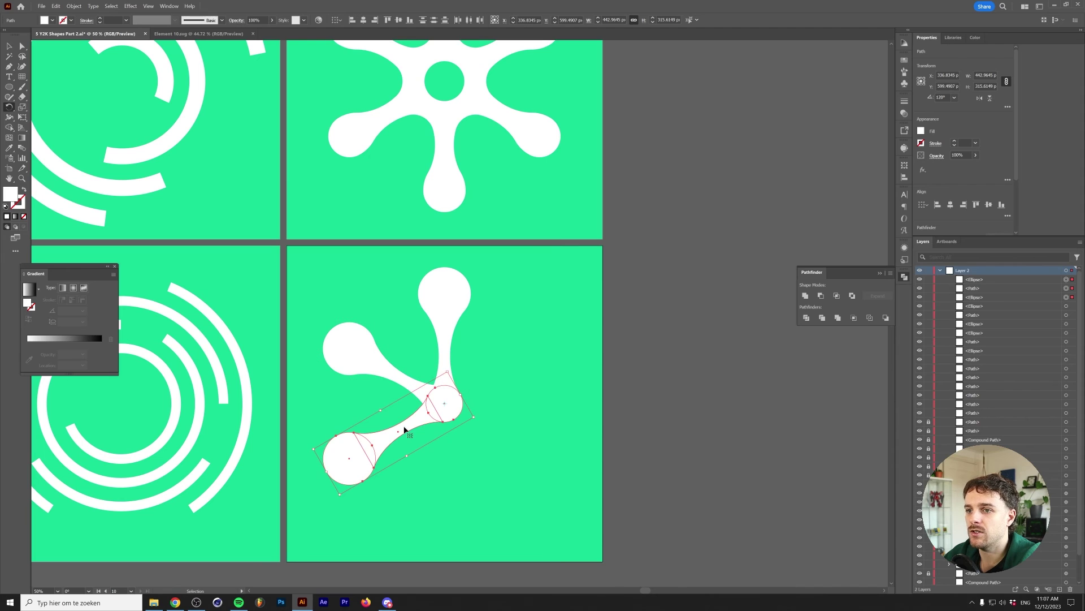
key("ctrl+d")
key("ctrl+d")
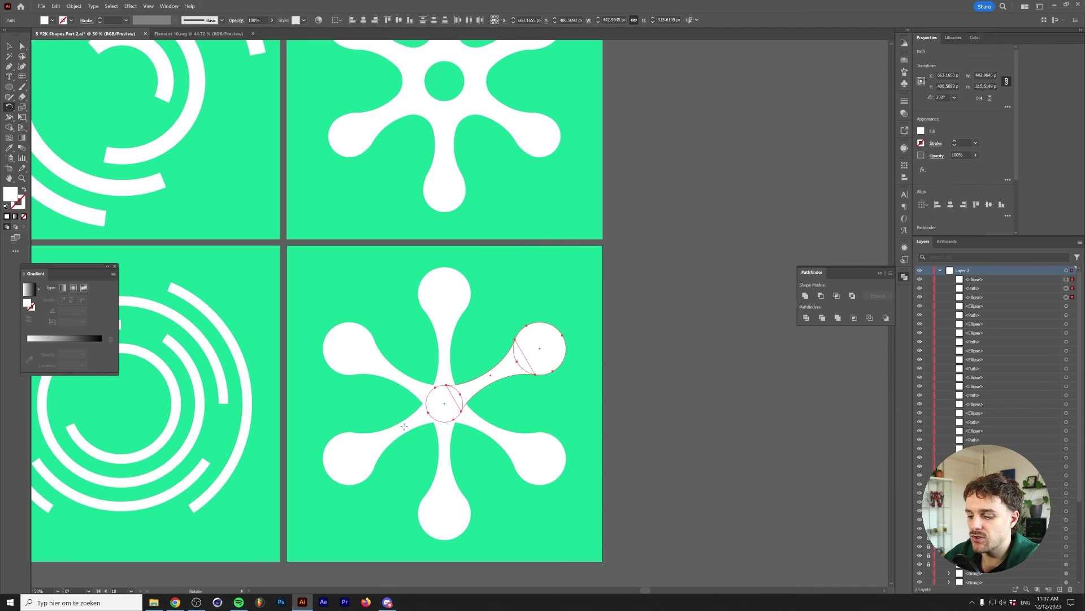
- Select all six arms and unite them into one shape with Pathfinder
left_click(518, 318)
left_click_drag(316, 532, 571, 282)
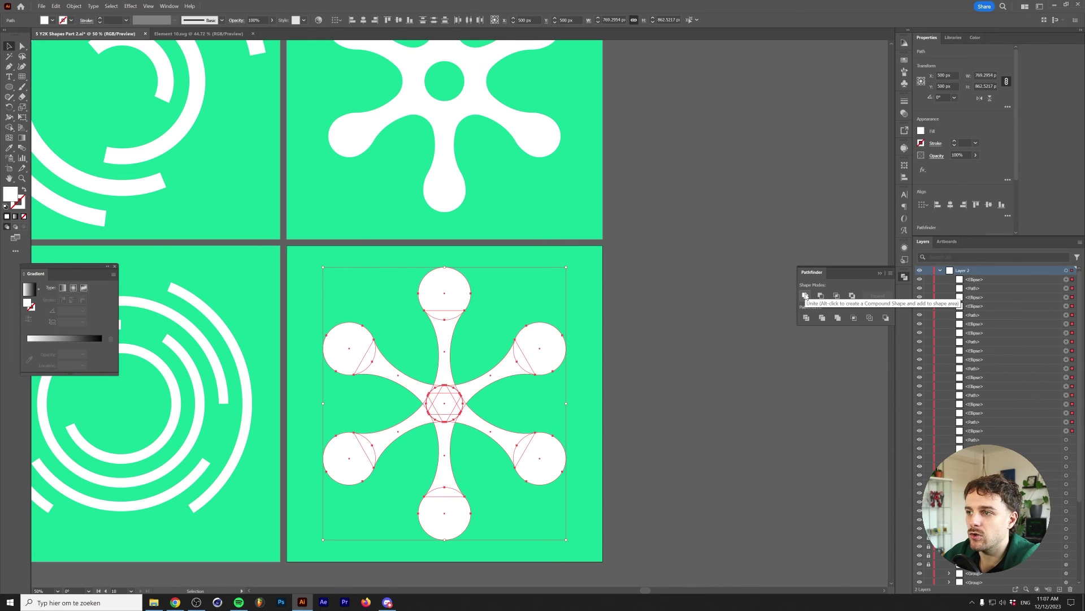
left_click(806, 296)
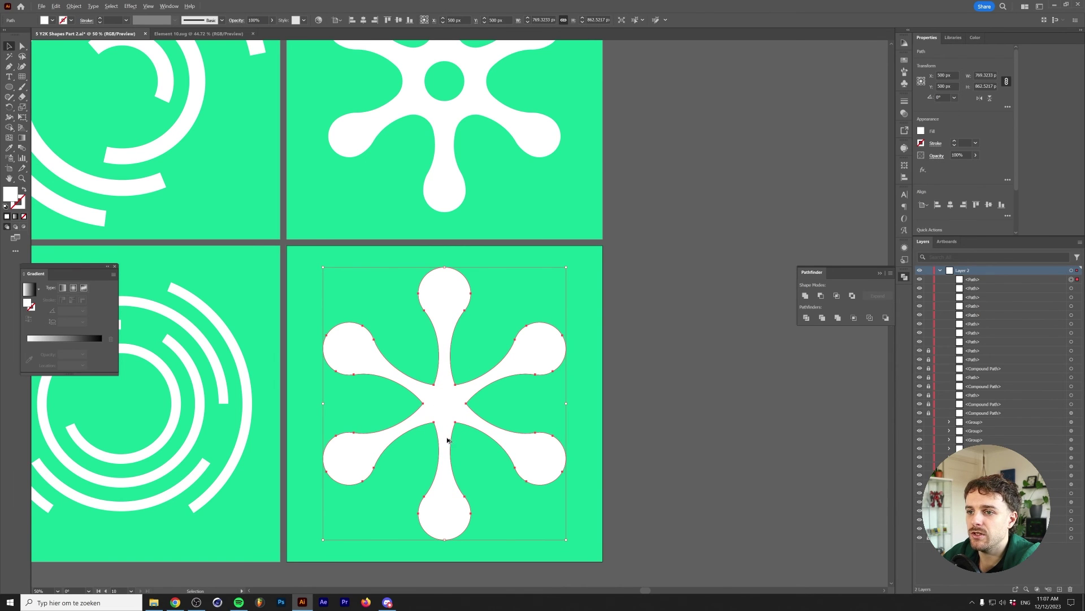
scroll(452, 435, "up", 3)
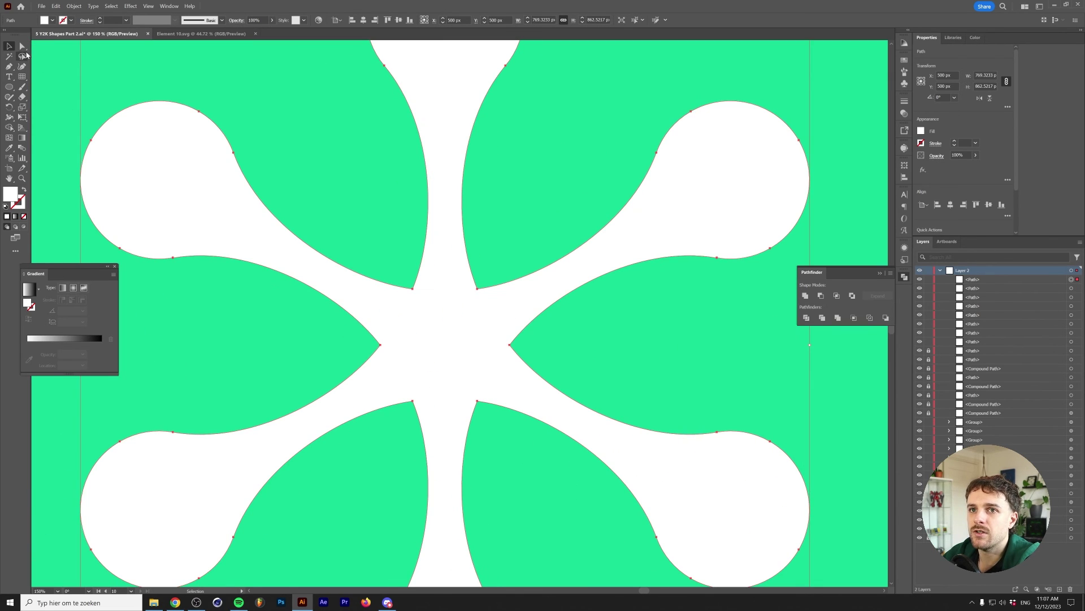
- Select the star's centre anchors and drag the live-corner widget to round the inner corners
left_click(22, 47)
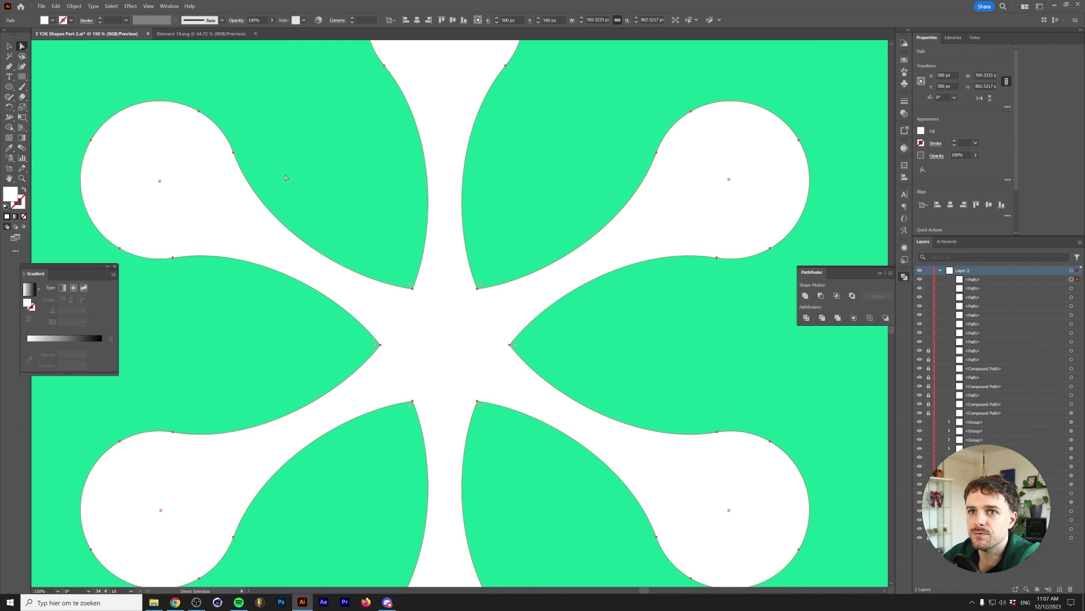
left_click_drag(385, 319, 526, 390)
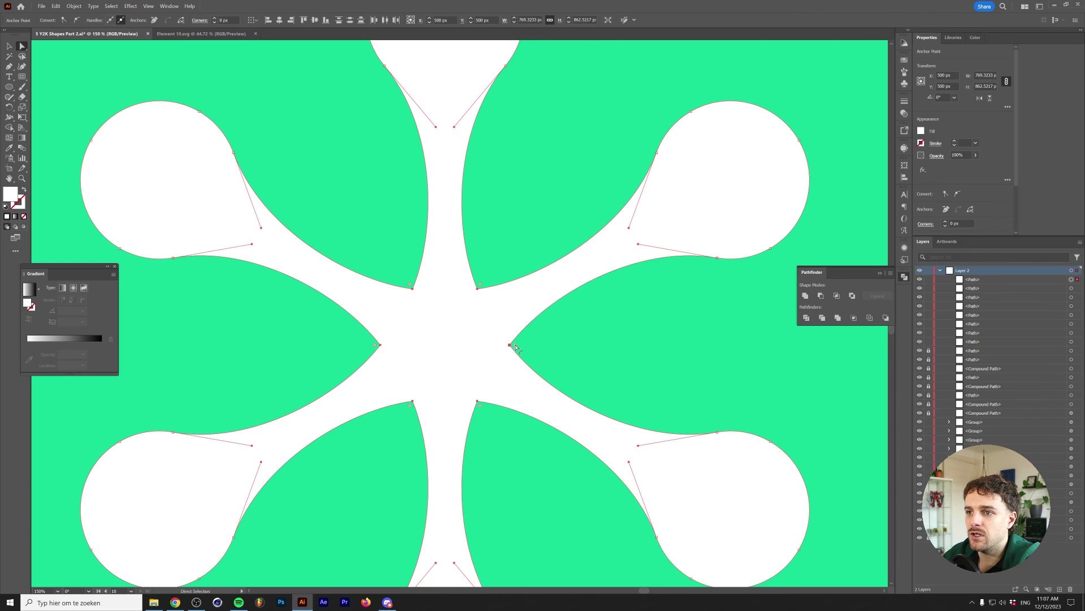
left_click_drag(515, 346, 639, 334)
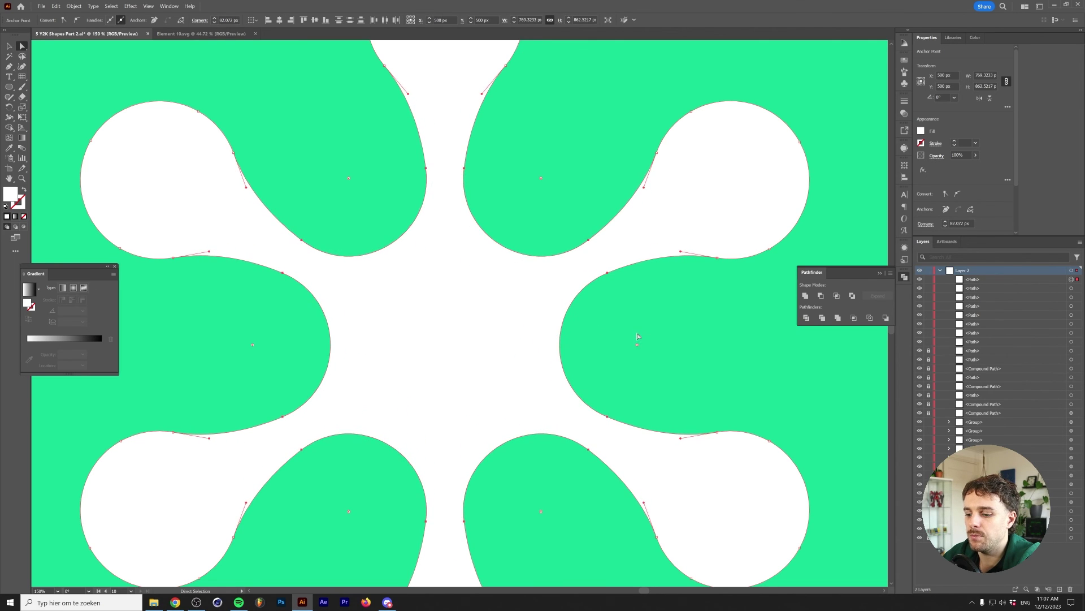
key("v")
key("ctrl+shift+a")
key("ctrl+minus")
key("ctrl+minus")
key("l")
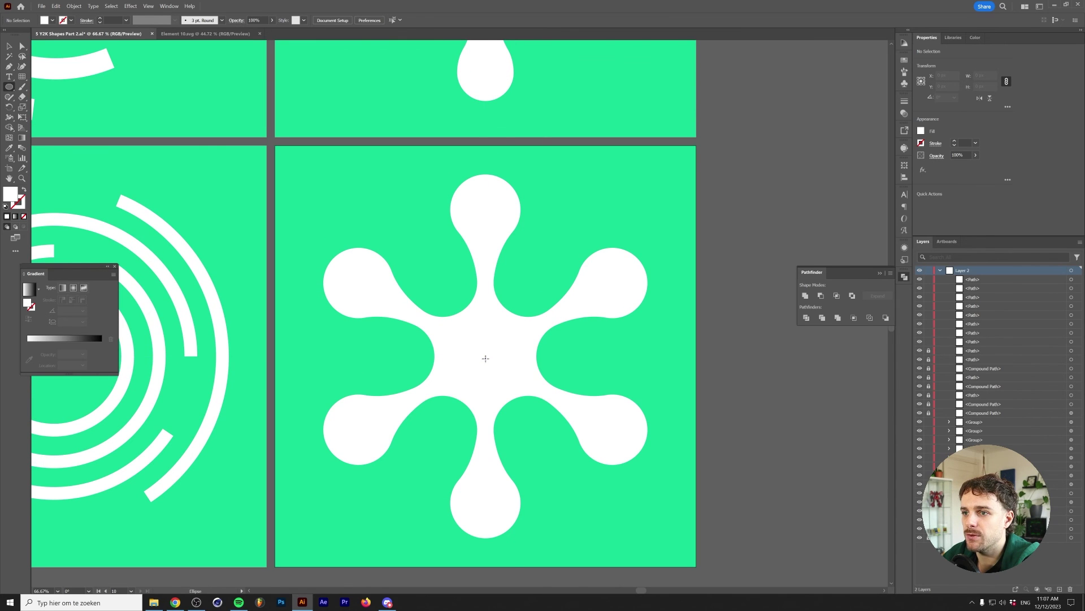
- Draw a circle at the star's centre and subtract it with Minus Front, leaving a 125 px hole
scroll(486, 374, "up", 1)
left_click_drag(485, 396, 511, 375)
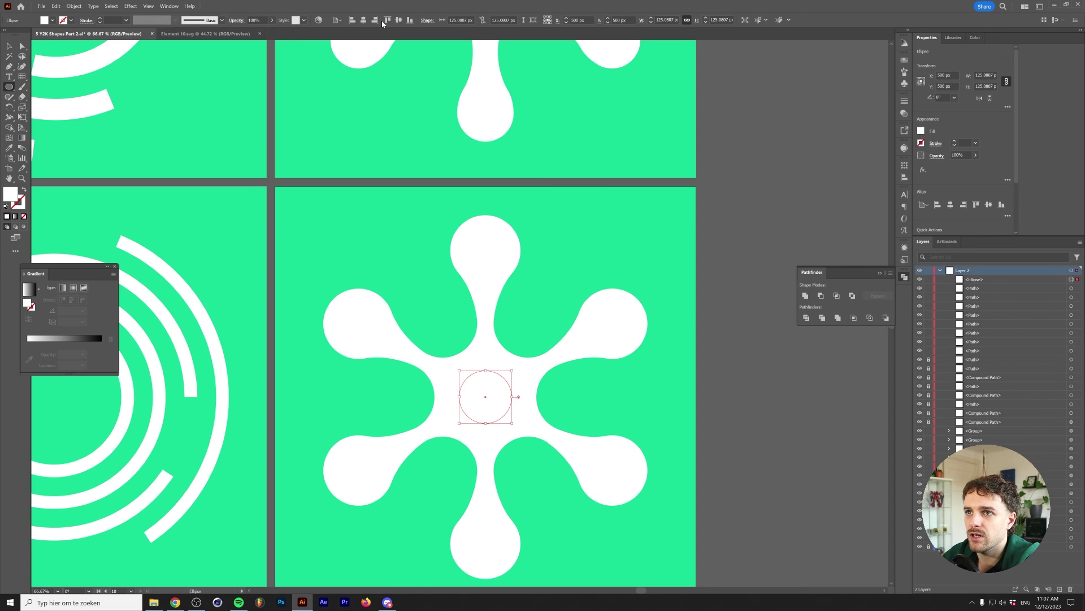
key("v")
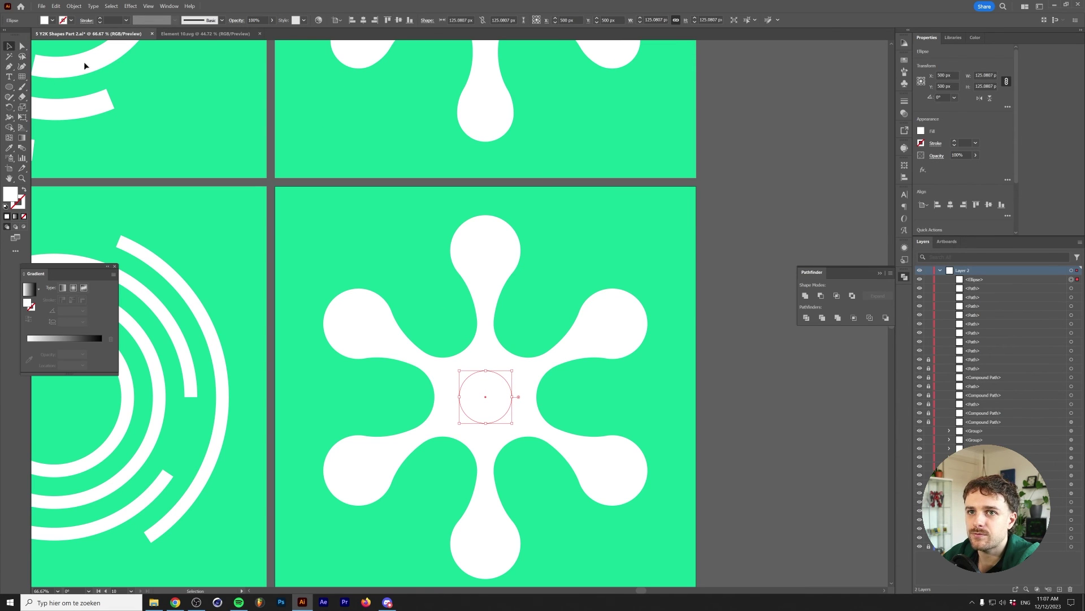
left_click_drag(528, 307, 445, 464)
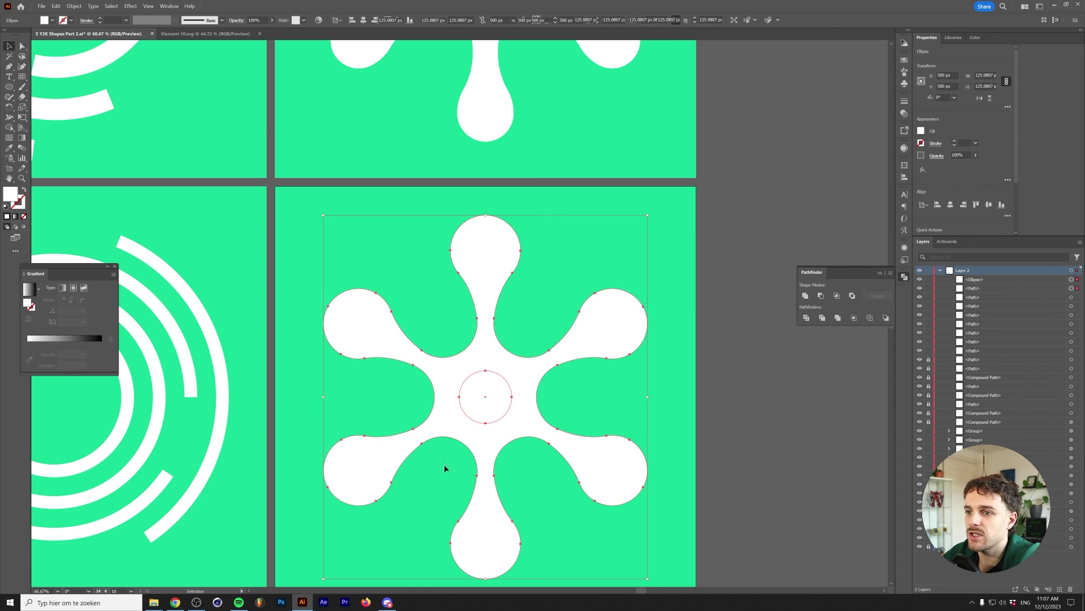
left_click(821, 295)
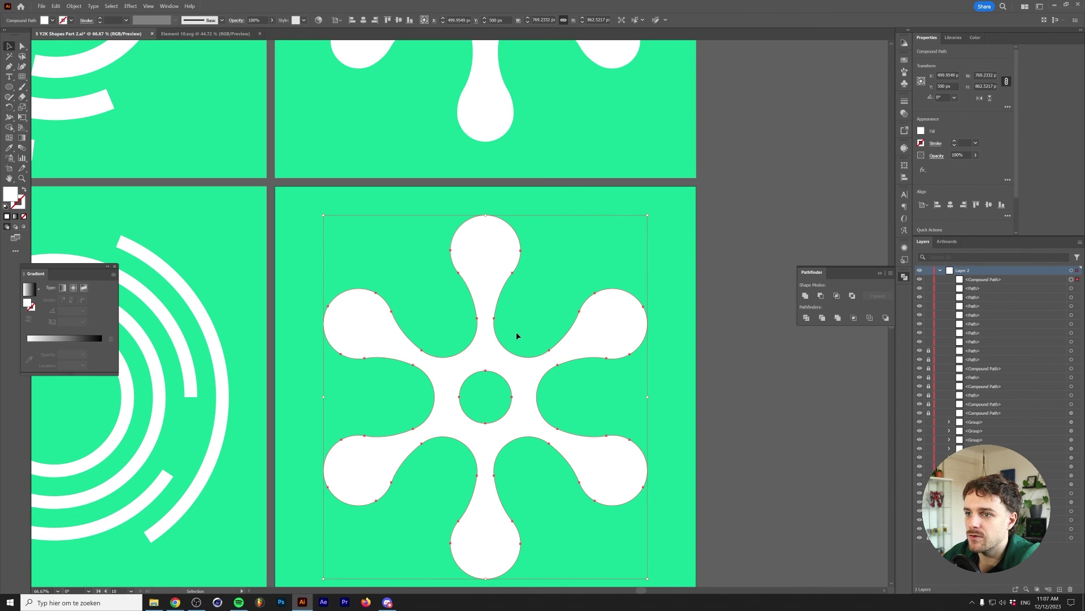
left_click(516, 329)
scroll(513, 328, "down", 2)
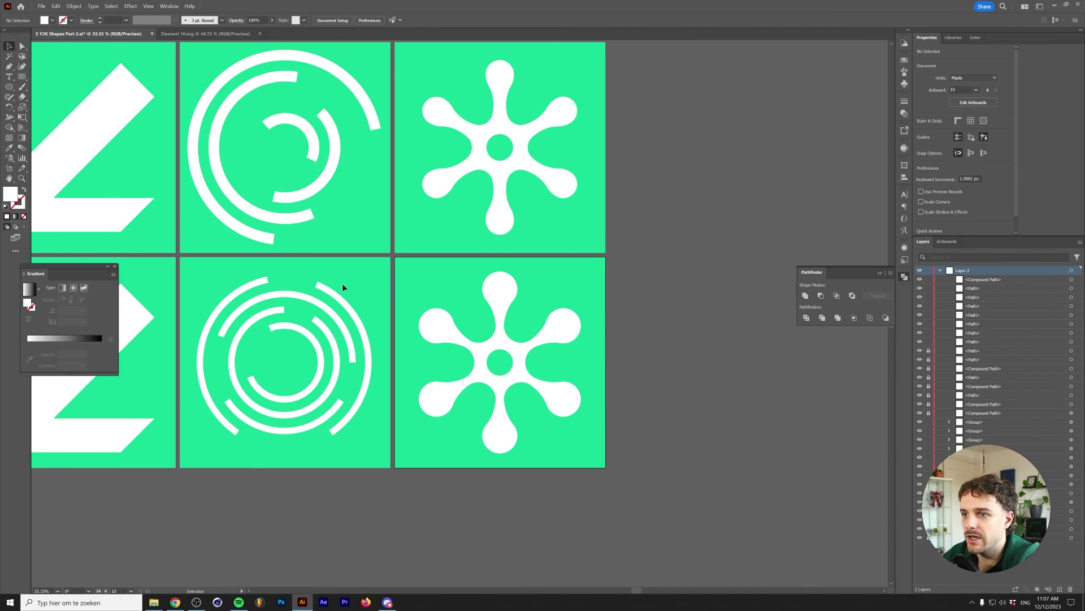